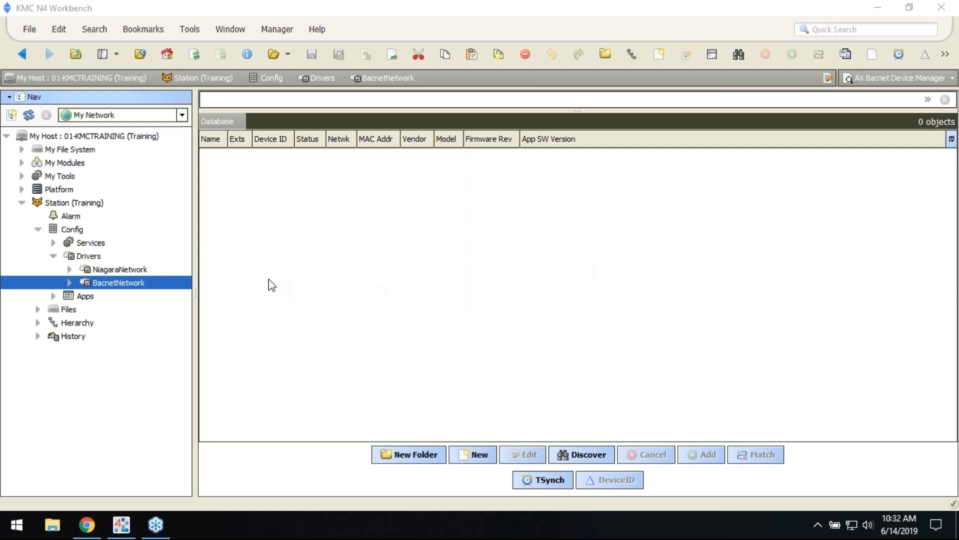
Drag the Nav pane splitter left to give the empty BacnetNetwork device table more room.
{"action": "left_click_drag", "start_coordinate": [195, 295], "coordinate": [182, 296]}
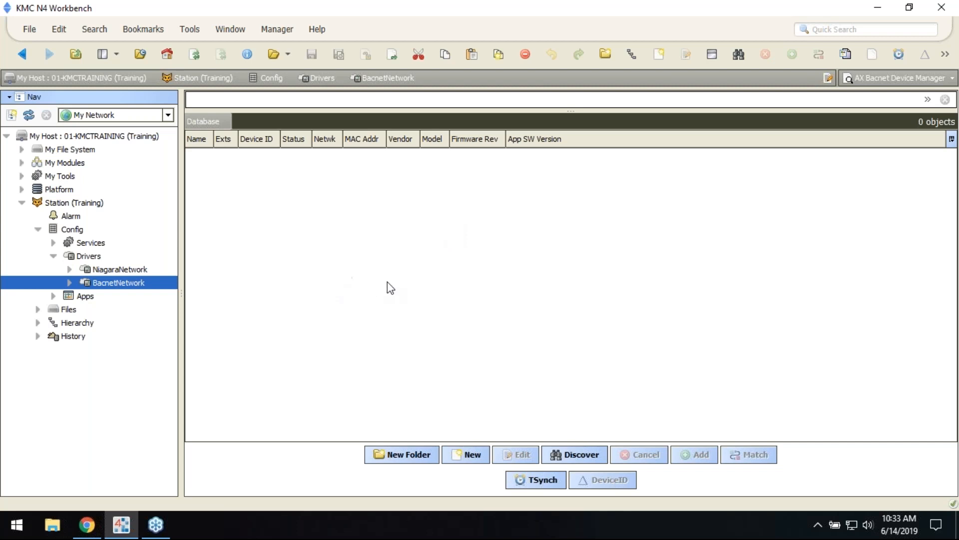
Run BACnet discovery with the default settings and select VAV2 among the nine found devices.
{"action": "left_click", "coordinate": [575, 454]}
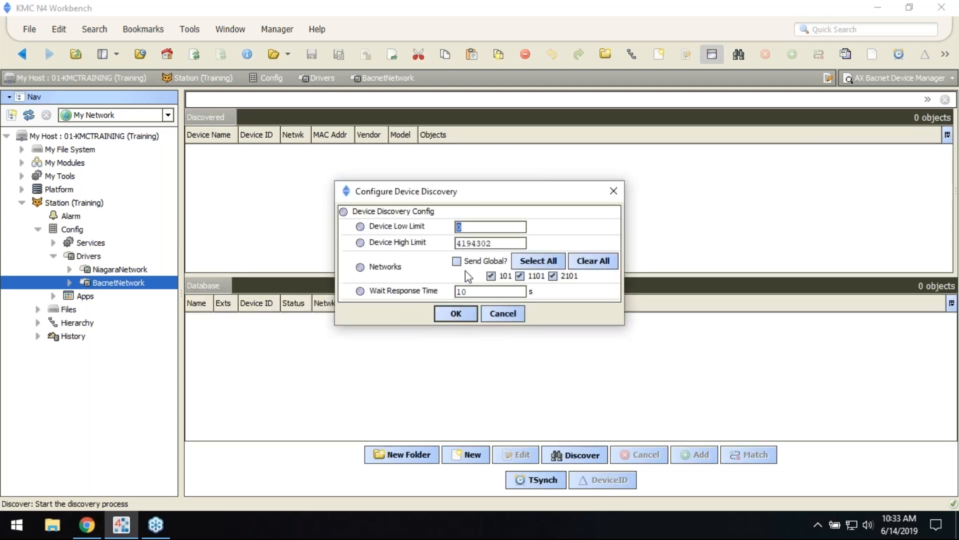
{"action": "left_click", "coordinate": [465, 319]}
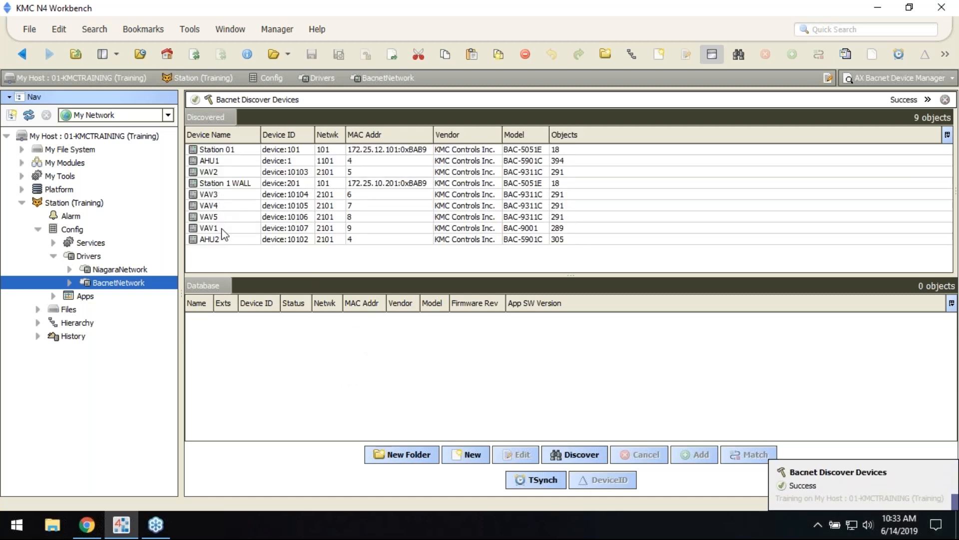
{"action": "left_click", "coordinate": [220, 171]}
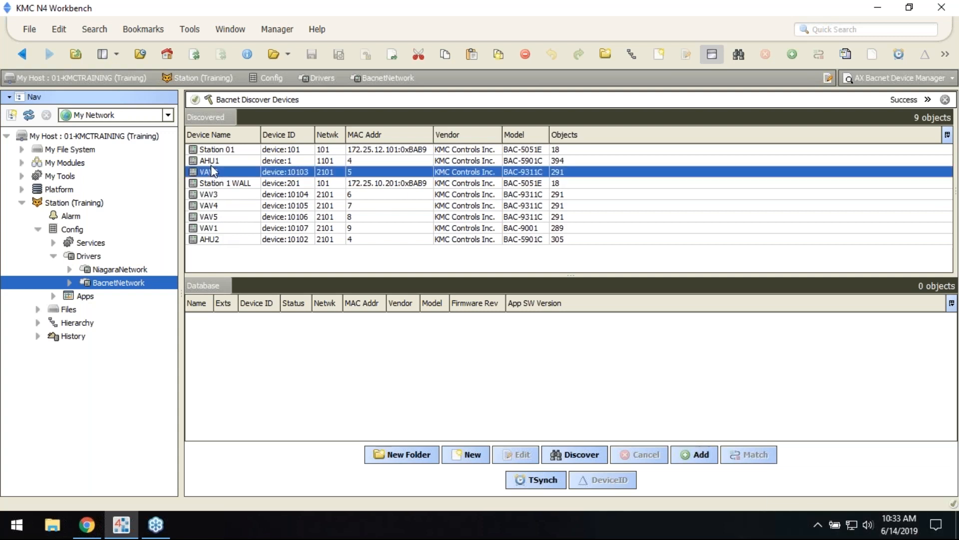
Select VAV2–VAV5 and VAV1 in the Discovered list and add them to the database.
{"action": "left_click", "coordinate": [225, 195], "text": "ctrl"}
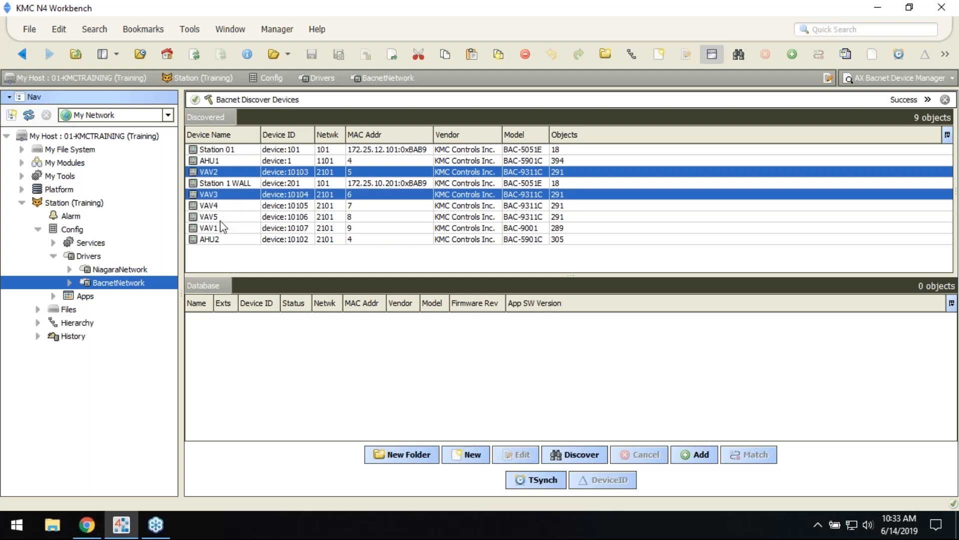
{"action": "left_click", "coordinate": [221, 206], "text": "ctrl"}
{"action": "left_click", "coordinate": [223, 216], "text": "ctrl"}
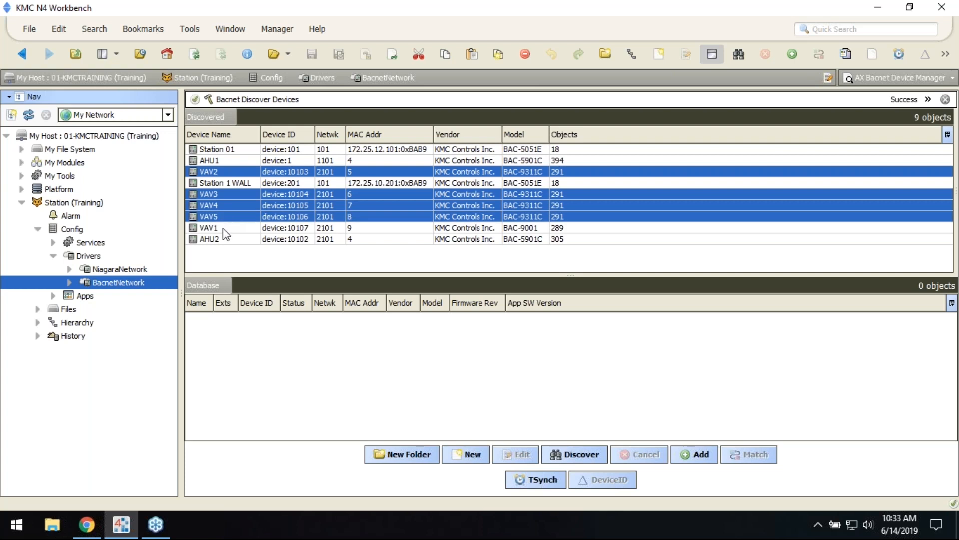
{"action": "left_click", "coordinate": [223, 229], "text": "ctrl"}
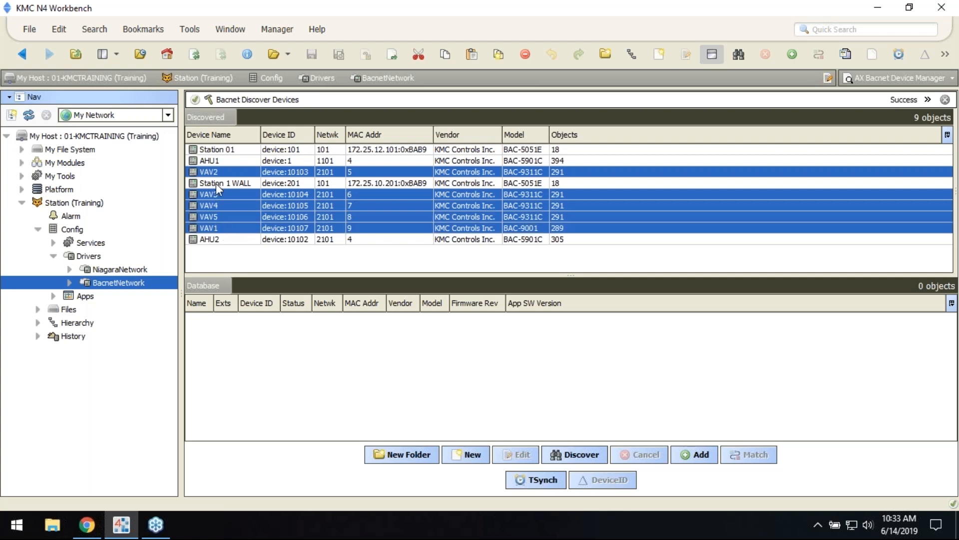
{"action": "left_click", "coordinate": [699, 455]}
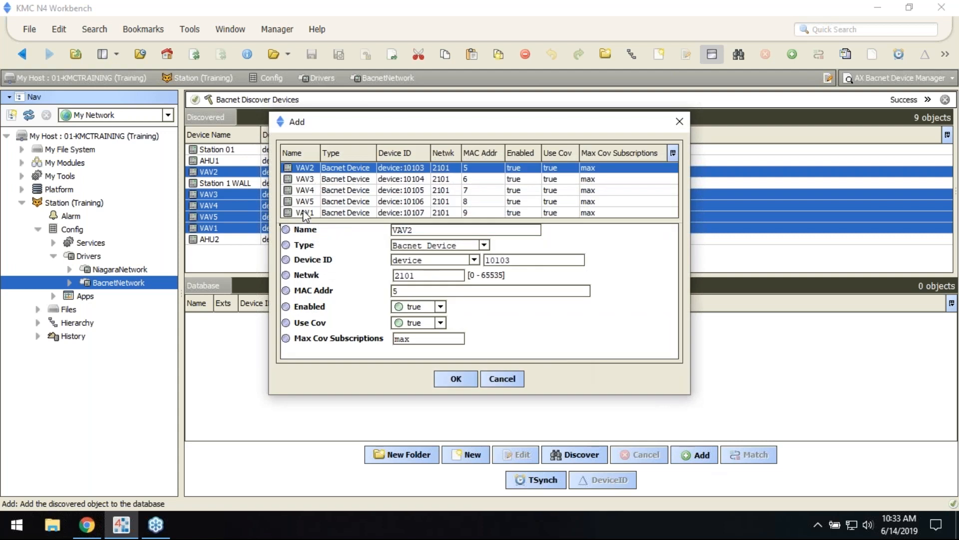
Set all five new VAV devices to type Kmc Bacnet Device and confirm the addition.
{"action": "left_click", "coordinate": [303, 212], "text": "shift"}
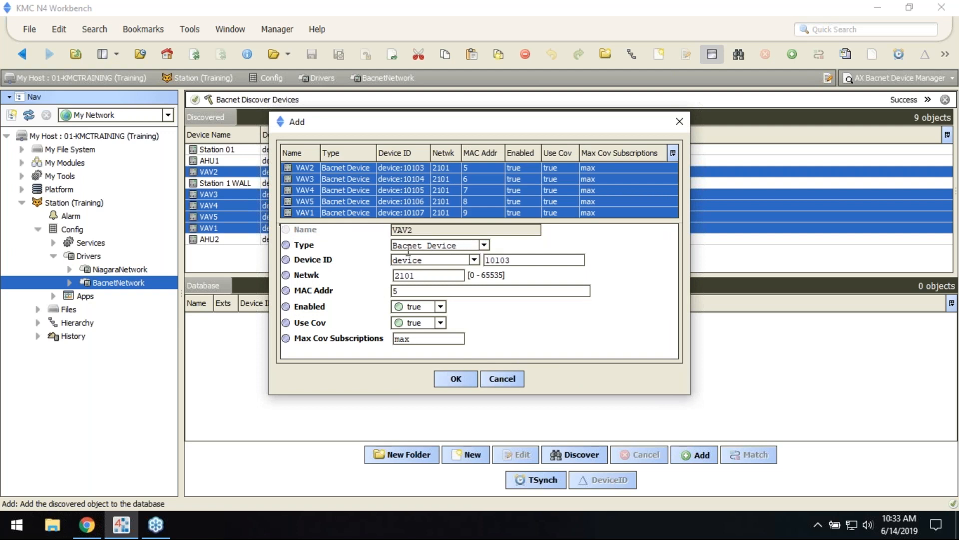
{"action": "left_click", "coordinate": [482, 244]}
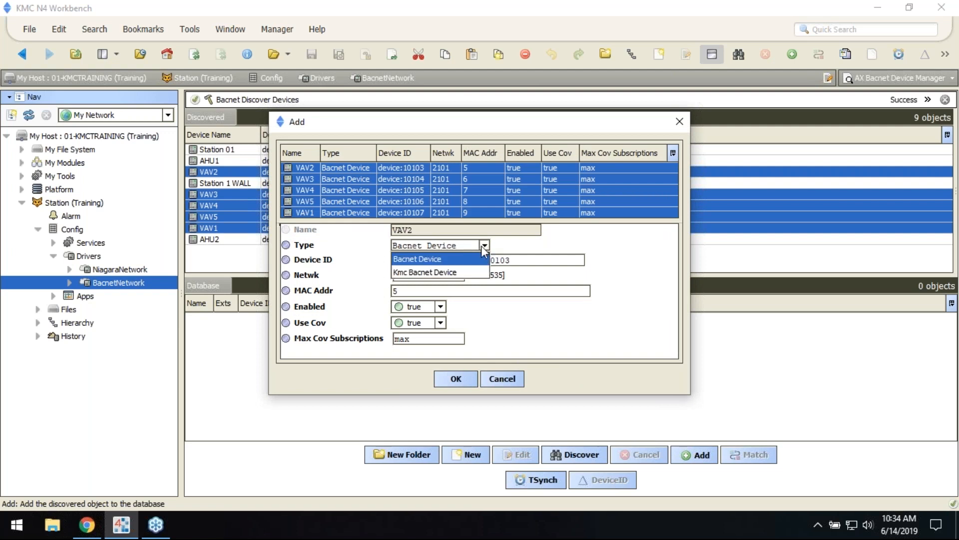
{"action": "left_click", "coordinate": [413, 271]}
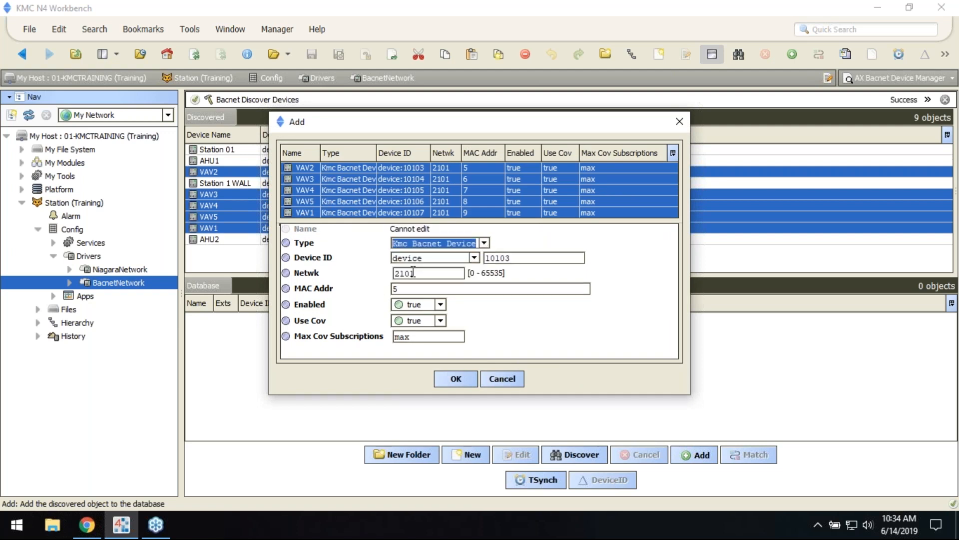
{"action": "left_click", "coordinate": [455, 379]}
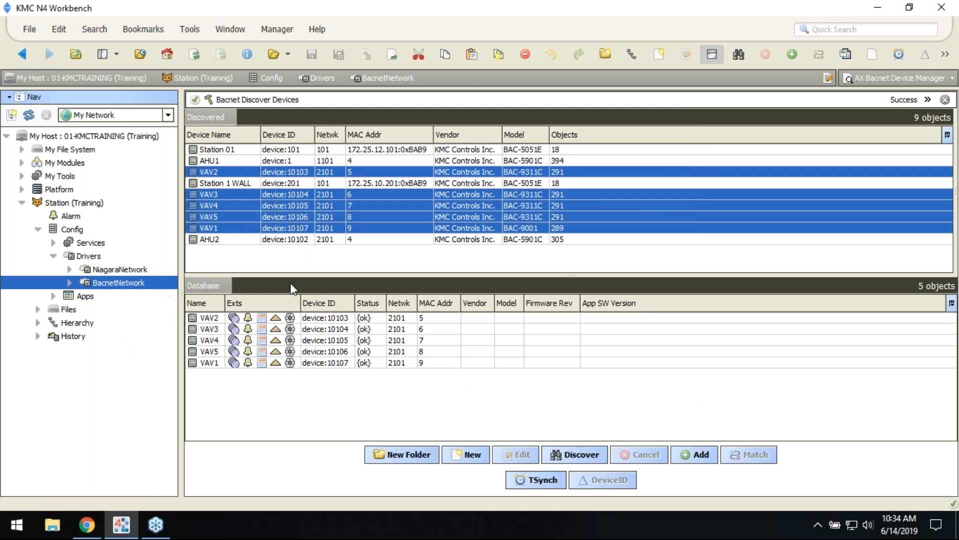
Hide the Discovered pane and reorder BacnetNetwork, moving VAV1 up four places to first.
{"action": "left_click", "coordinate": [713, 55]}
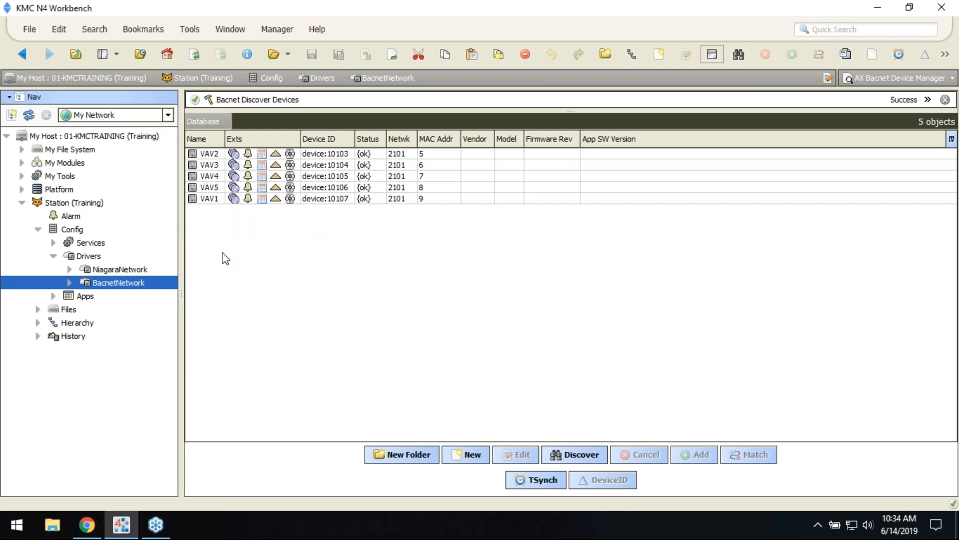
{"action": "left_click", "coordinate": [69, 283]}
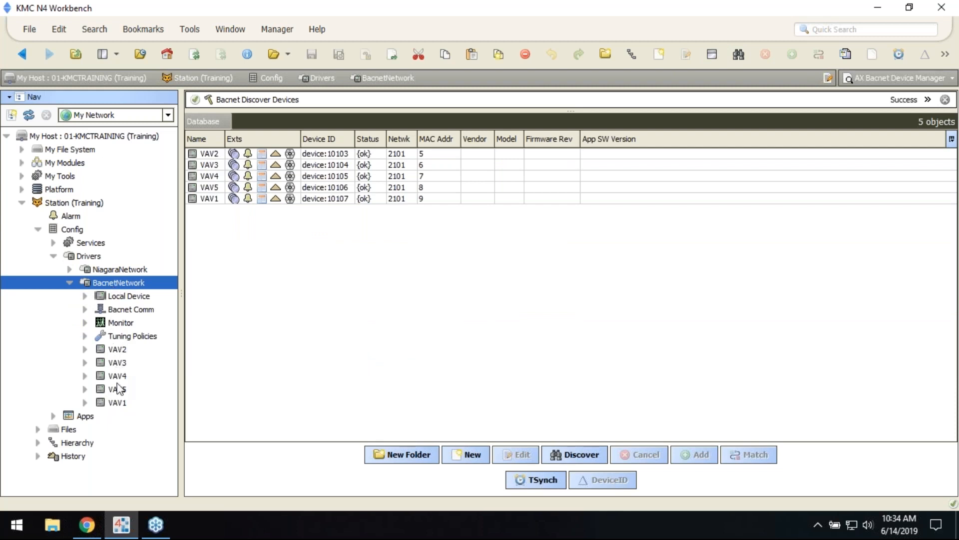
{"action": "right_click", "coordinate": [101, 283]}
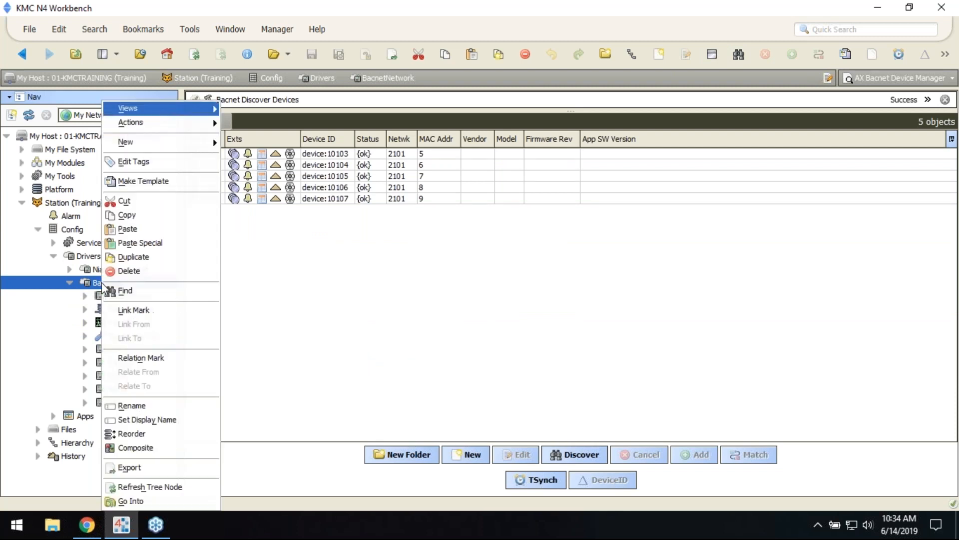
{"action": "left_click", "coordinate": [142, 433]}
{"action": "left_click", "coordinate": [420, 234]}
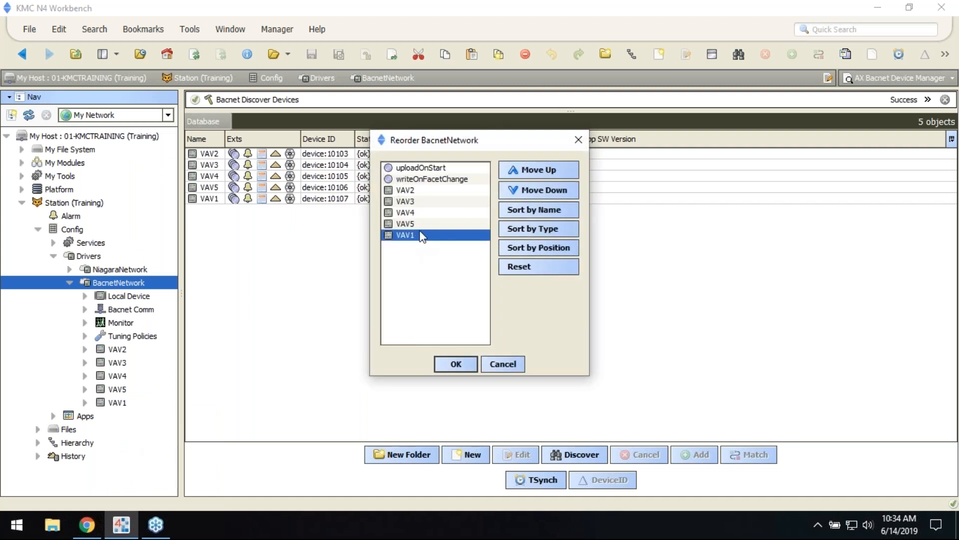
{"action": "left_click", "coordinate": [544, 170]}
{"action": "left_click", "coordinate": [544, 170]}
{"action": "left_click", "coordinate": [544, 170]}
{"action": "left_click", "coordinate": [544, 169]}
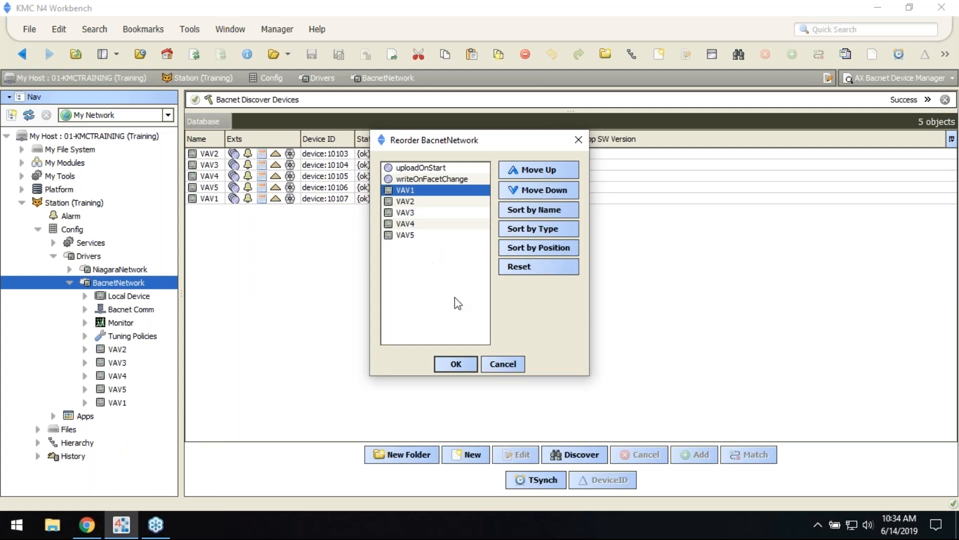
{"action": "left_click", "coordinate": [456, 363]}
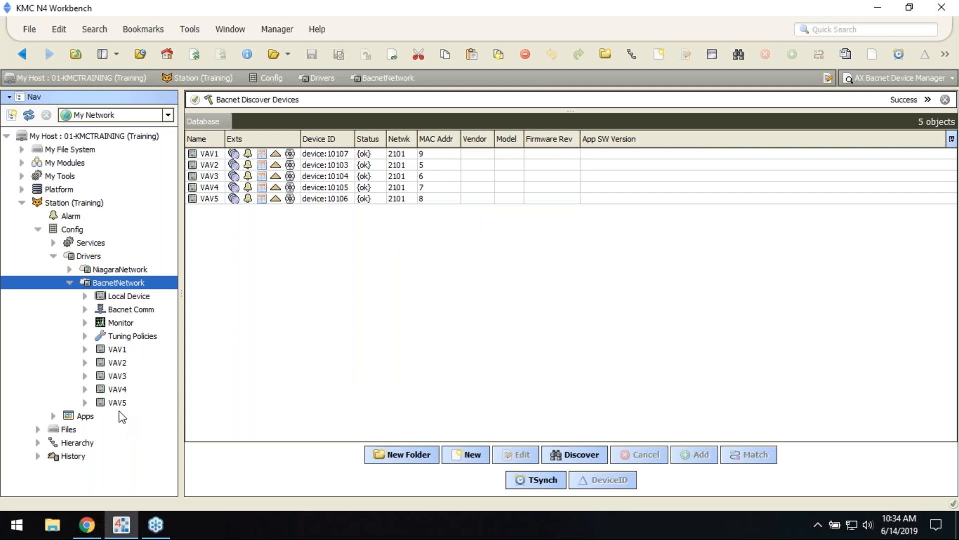
{"action": "left_click", "coordinate": [112, 351]}
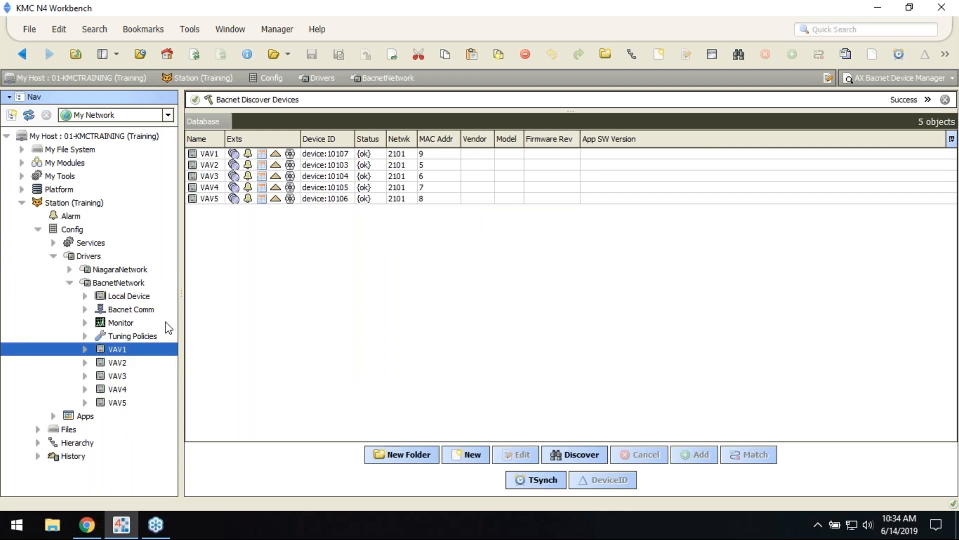
Expand VAV1 and its Config folder in a wider Nav tree and select Device Object.
{"action": "left_click", "coordinate": [84, 349]}
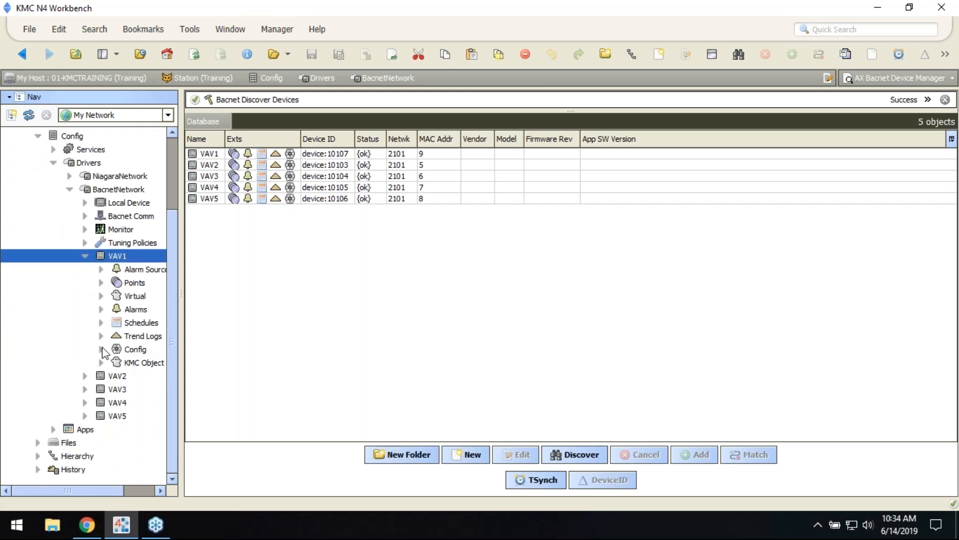
{"action": "left_click", "coordinate": [101, 349]}
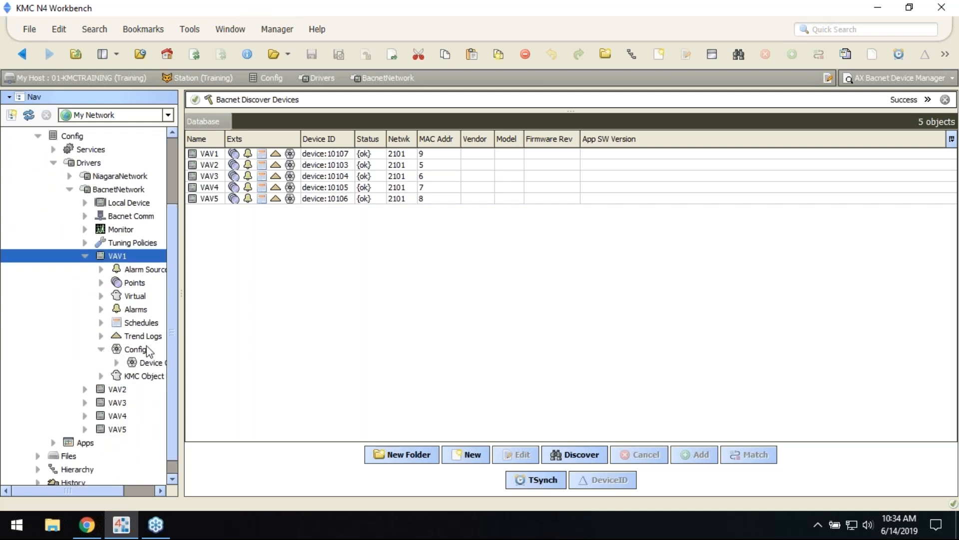
{"action": "left_click_drag", "start_coordinate": [176, 362], "coordinate": [240, 375]}
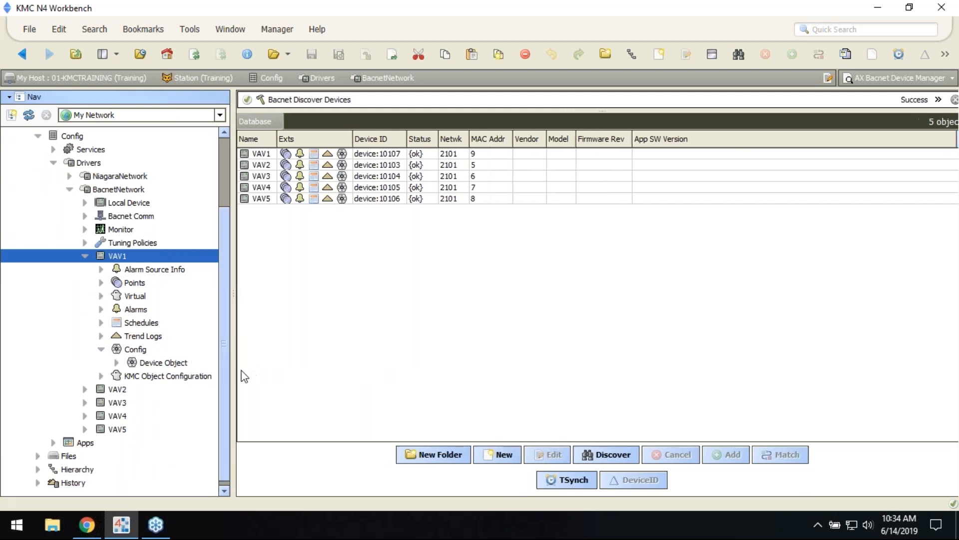
{"action": "left_click", "coordinate": [130, 351]}
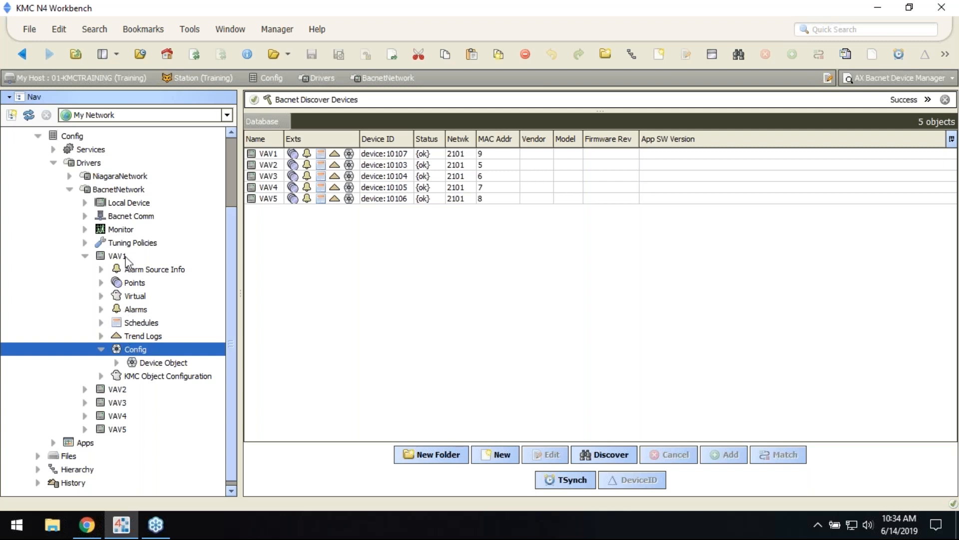
{"action": "left_click", "coordinate": [160, 368]}
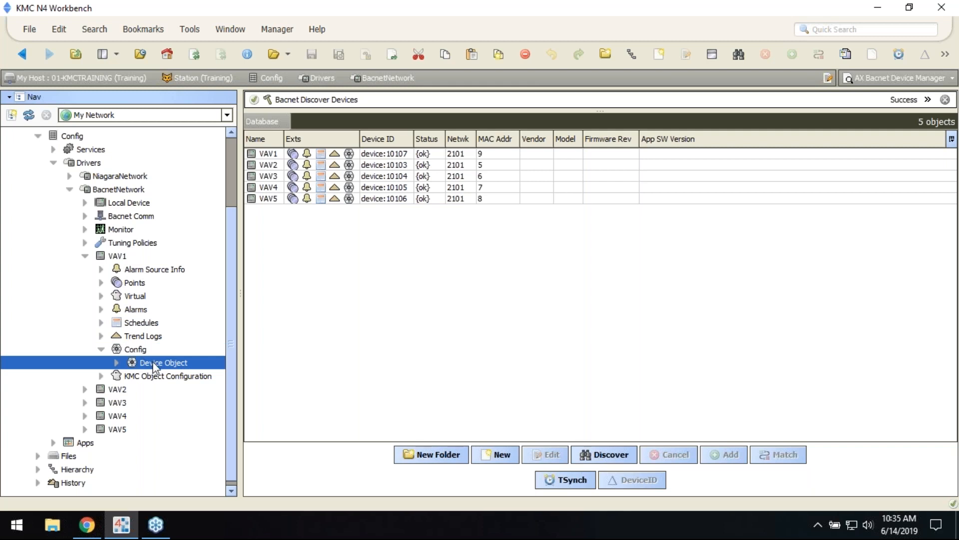
Open VAV1's Device Object property sheet and scroll through properties like model BAC-9001.
{"action": "double_click", "coordinate": [152, 361]}
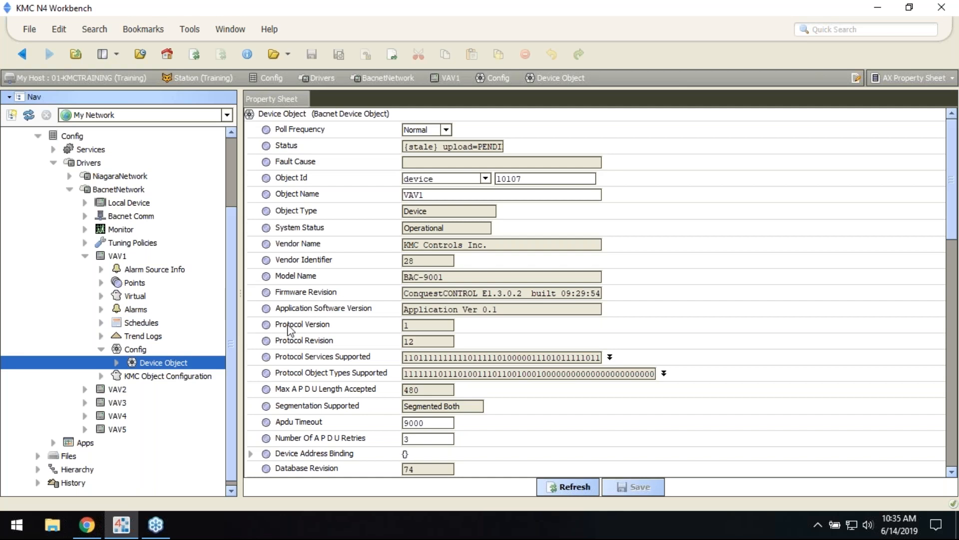
{"action": "scroll", "coordinate": [367, 292], "scroll_direction": "down", "scroll_amount": 3}
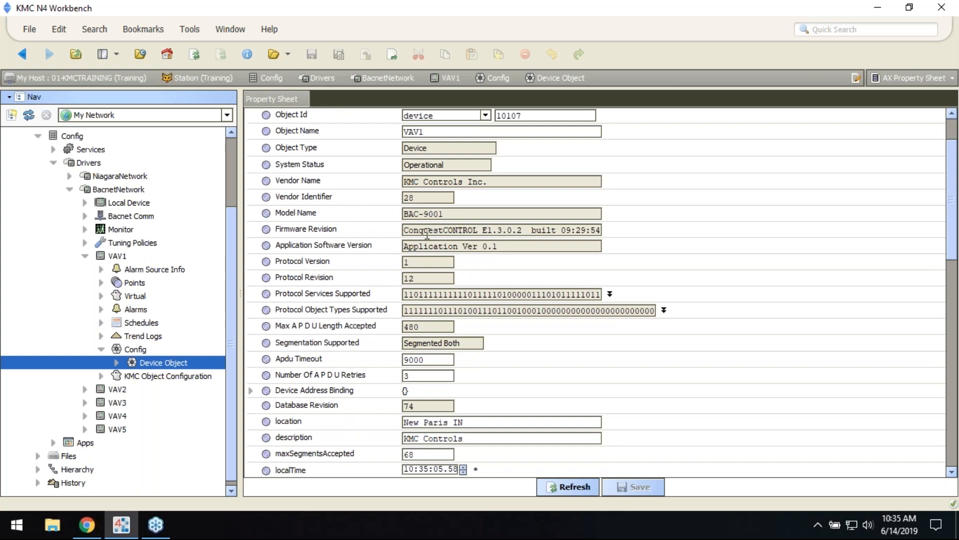
{"action": "scroll", "coordinate": [372, 303], "scroll_direction": "down", "scroll_amount": 6}
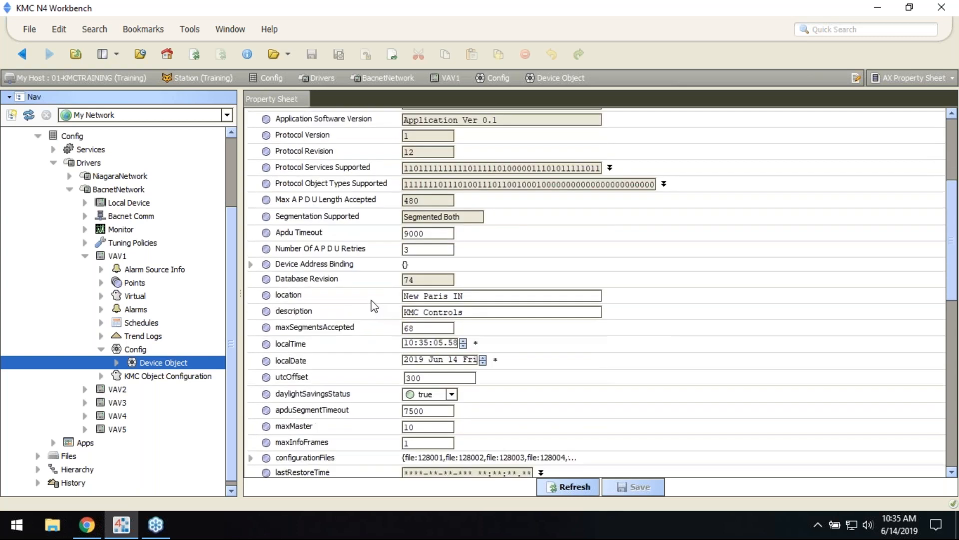
{"action": "scroll", "coordinate": [374, 305], "scroll_direction": "down", "scroll_amount": 7}
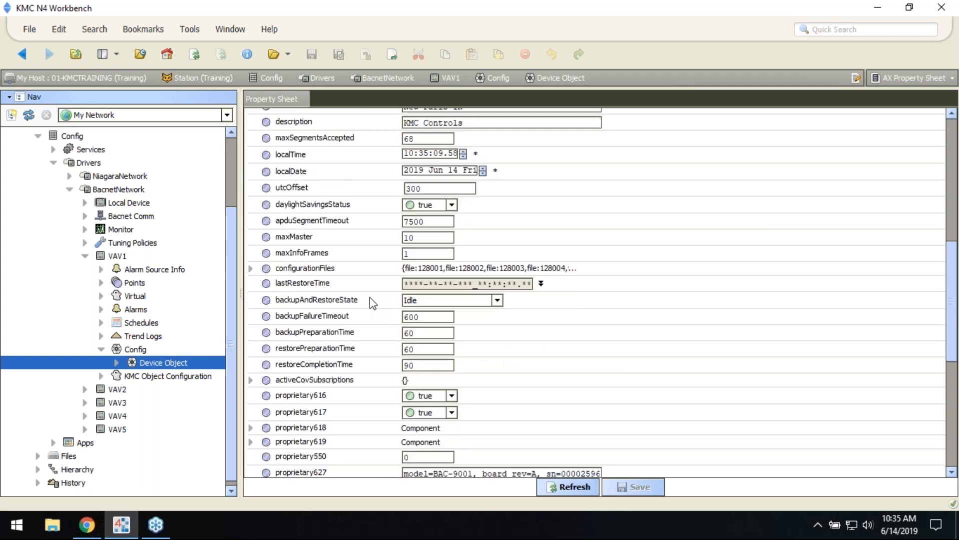
{"action": "scroll", "coordinate": [372, 303], "scroll_direction": "down", "scroll_amount": 10}
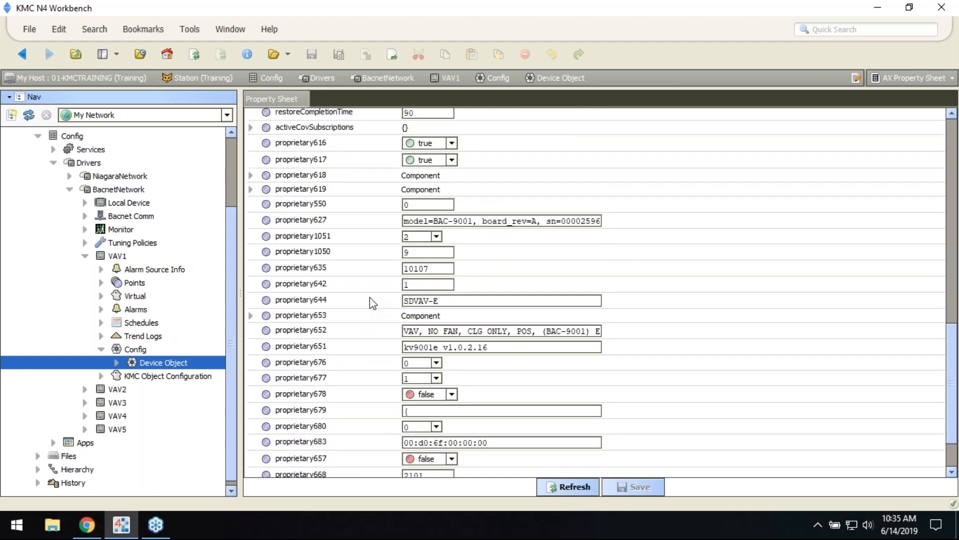
{"action": "scroll", "coordinate": [371, 302], "scroll_direction": "down", "scroll_amount": 1}
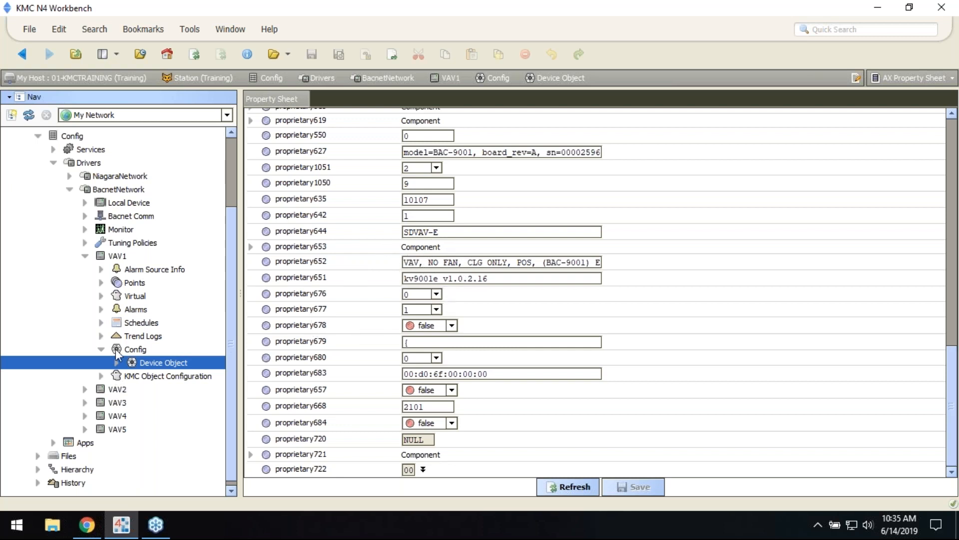
Collapse VAV1 and open KMC Converge Service from Config > Services in the Kmc Deployment View.
{"action": "left_click", "coordinate": [102, 350]}
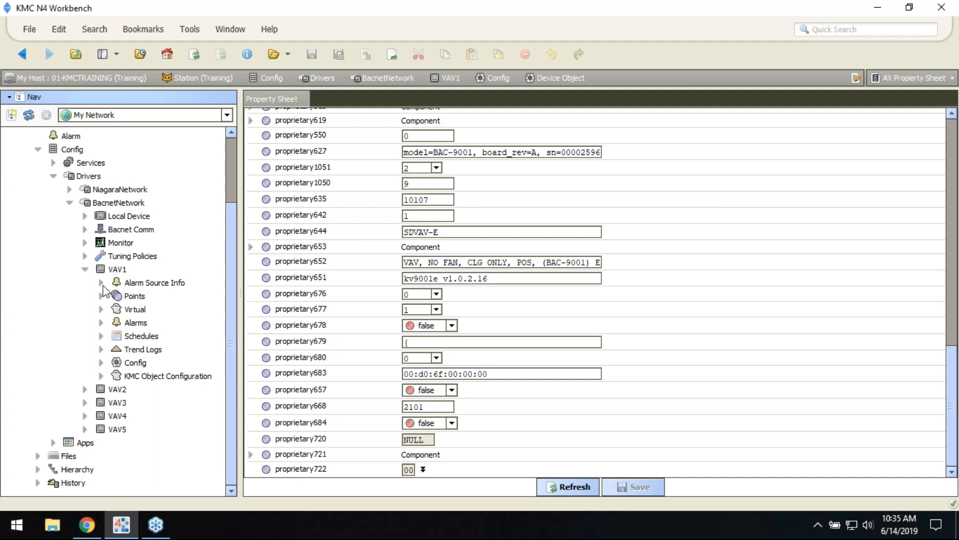
{"action": "left_click", "coordinate": [118, 271]}
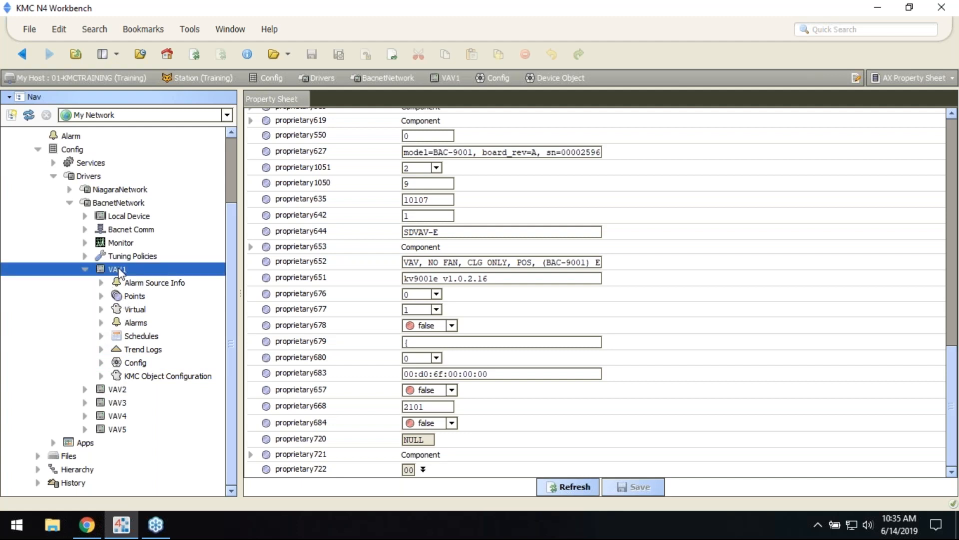
{"action": "left_click", "coordinate": [85, 270]}
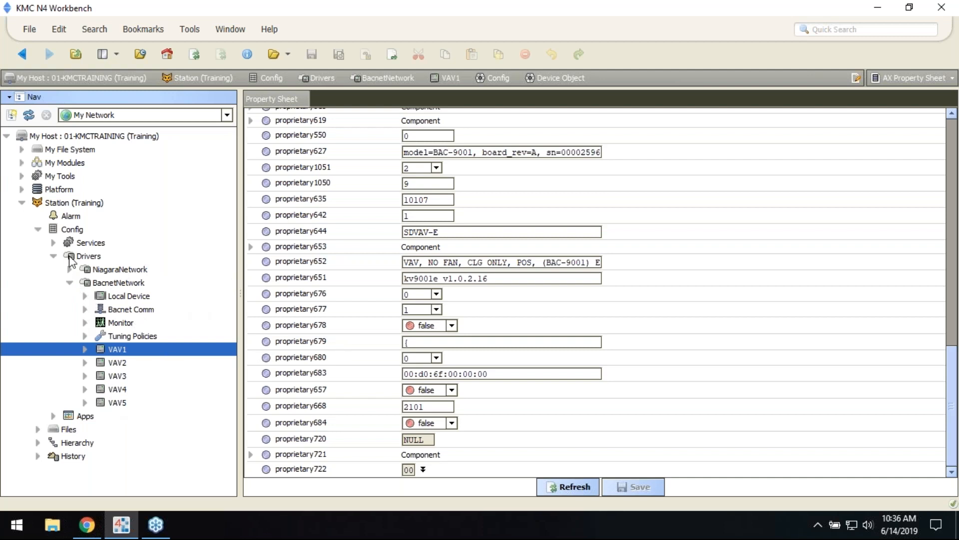
{"action": "left_click", "coordinate": [53, 243]}
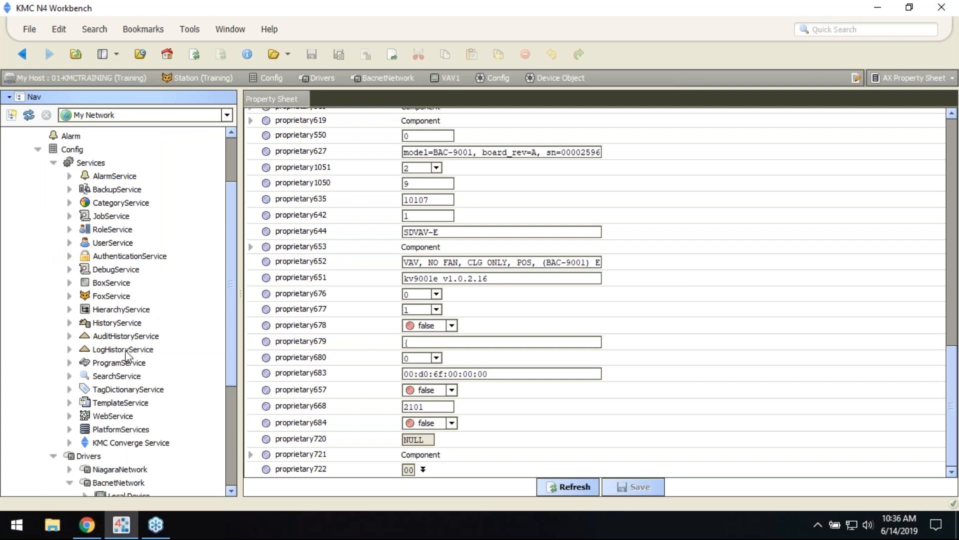
{"action": "left_click", "coordinate": [138, 444]}
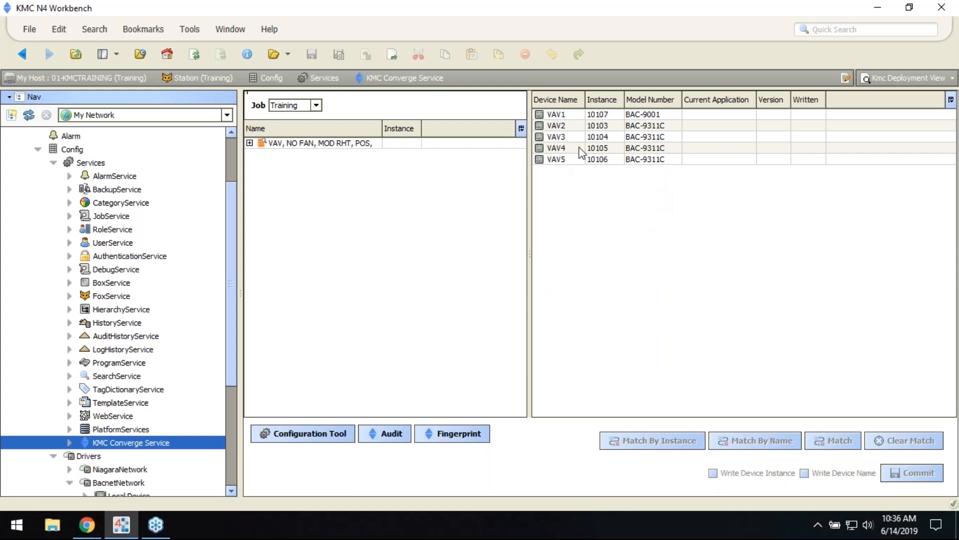
Fingerprint the five VAV devices to read their application version 1.0.2.16.
{"action": "left_click", "coordinate": [472, 441]}
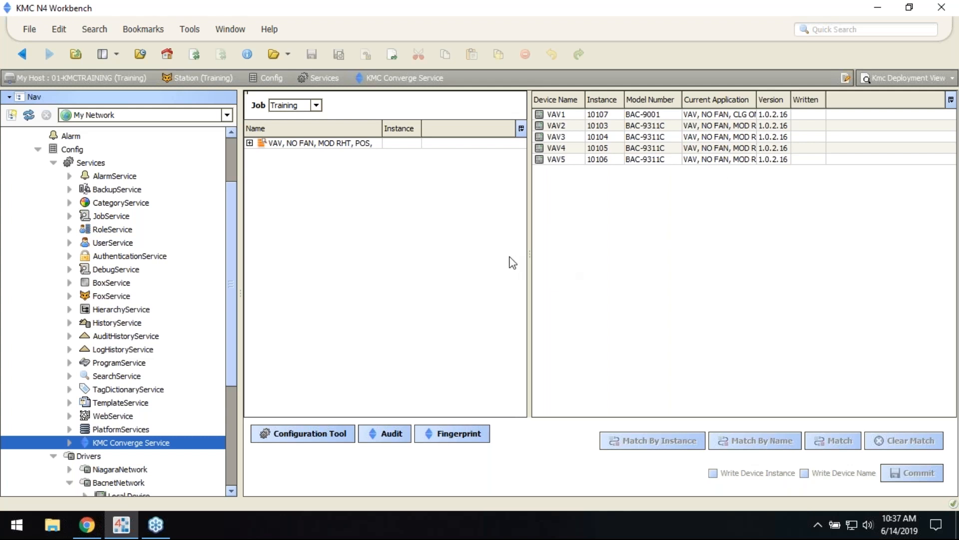
{"action": "scroll", "coordinate": [122, 391], "scroll_direction": "down", "scroll_amount": 3}
{"action": "scroll", "coordinate": [122, 390], "scroll_direction": "down", "scroll_amount": 2}
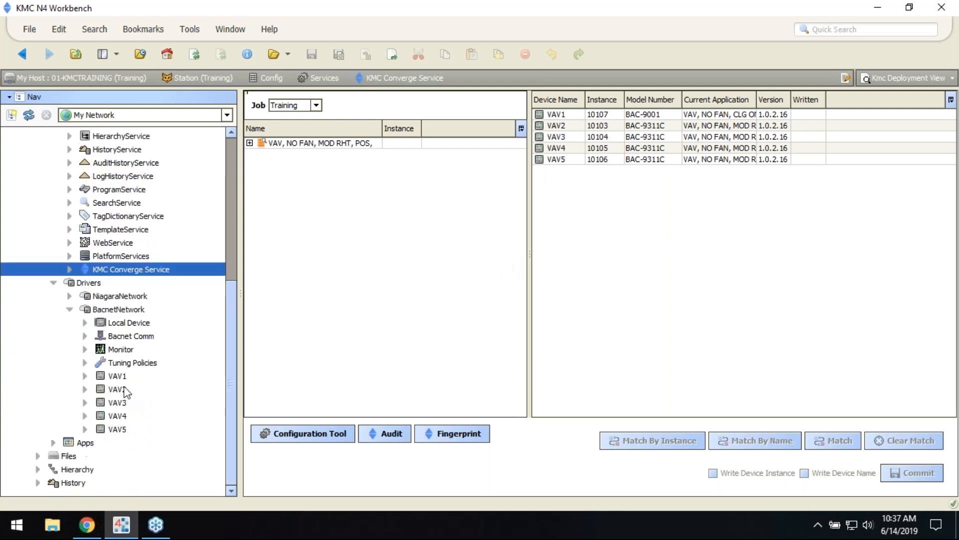
Expand VAV1 > Points in the Nav tree and select KmcApplication.
{"action": "left_click", "coordinate": [121, 377]}
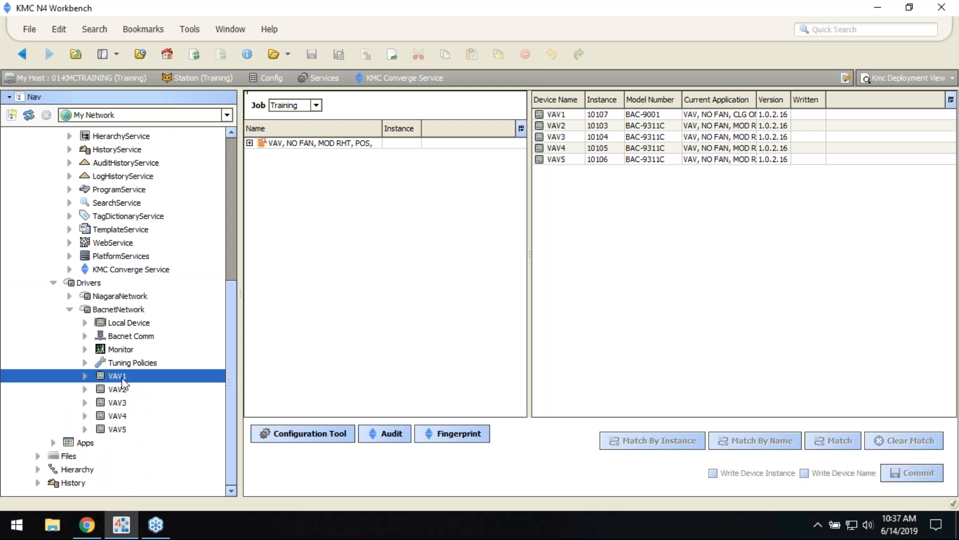
{"action": "left_click", "coordinate": [85, 376]}
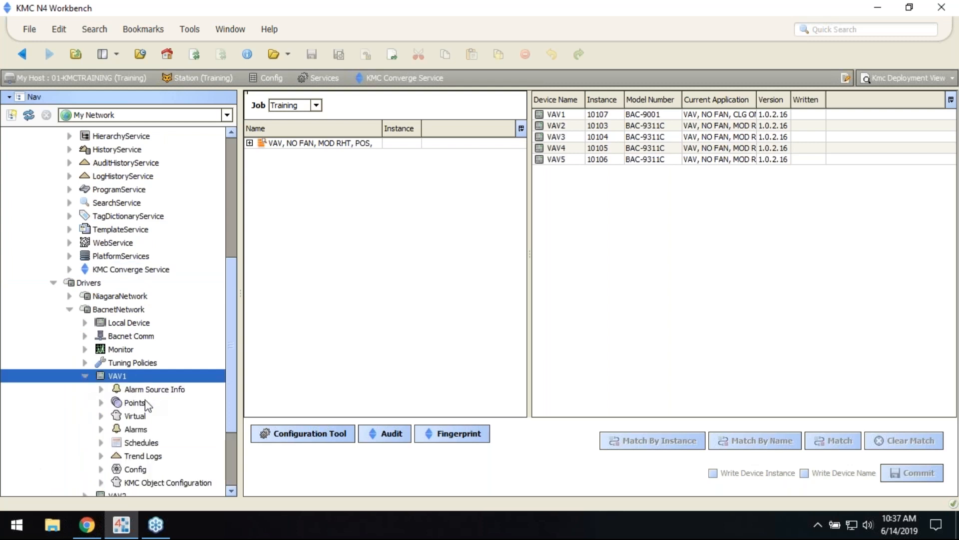
{"action": "left_click", "coordinate": [101, 402]}
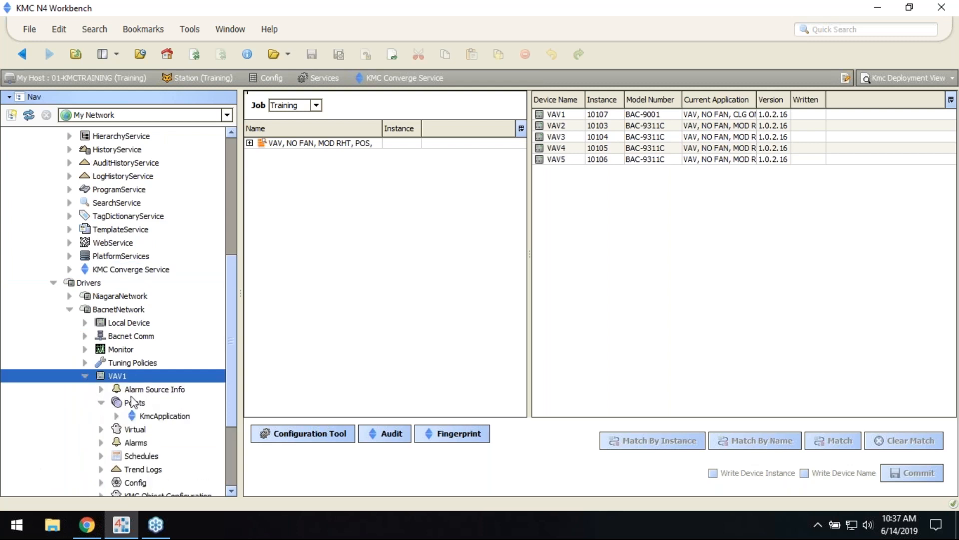
{"action": "left_click", "coordinate": [154, 417]}
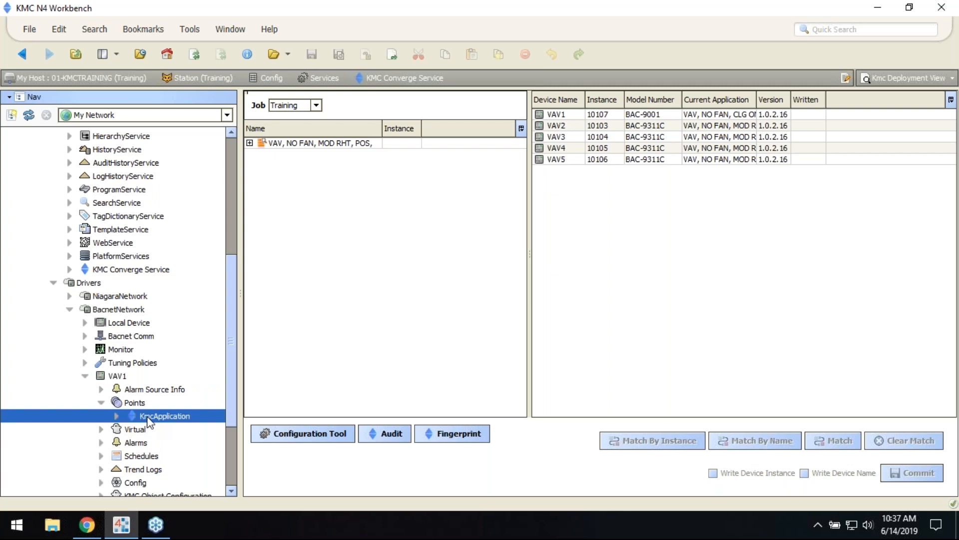
Open VAV1's KmcApplication property sheet and scroll through its contents.
{"action": "double_click", "coordinate": [153, 421]}
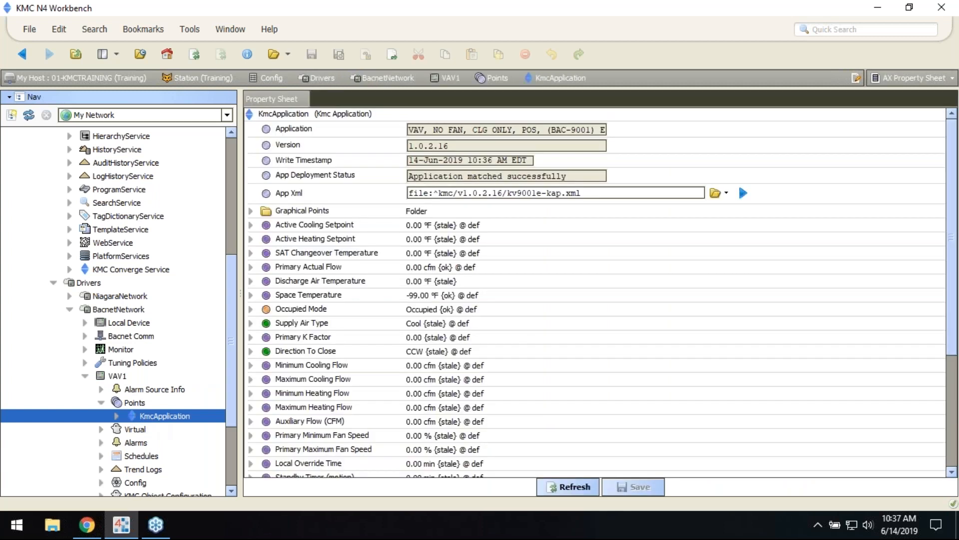
{"action": "scroll", "coordinate": [329, 334], "scroll_direction": "down", "scroll_amount": 3}
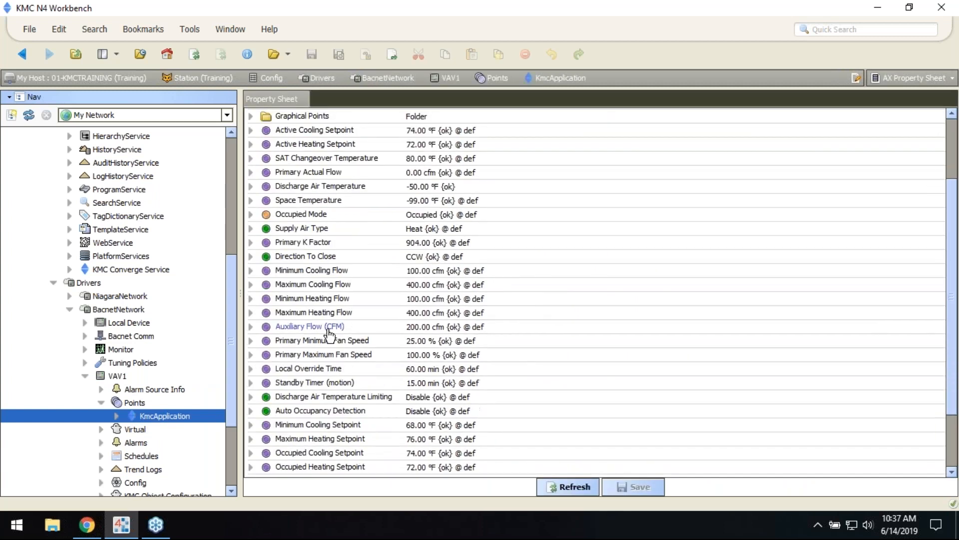
{"action": "scroll", "coordinate": [329, 334], "scroll_direction": "down", "scroll_amount": 3}
{"action": "scroll", "coordinate": [329, 437], "scroll_direction": "up", "scroll_amount": 1}
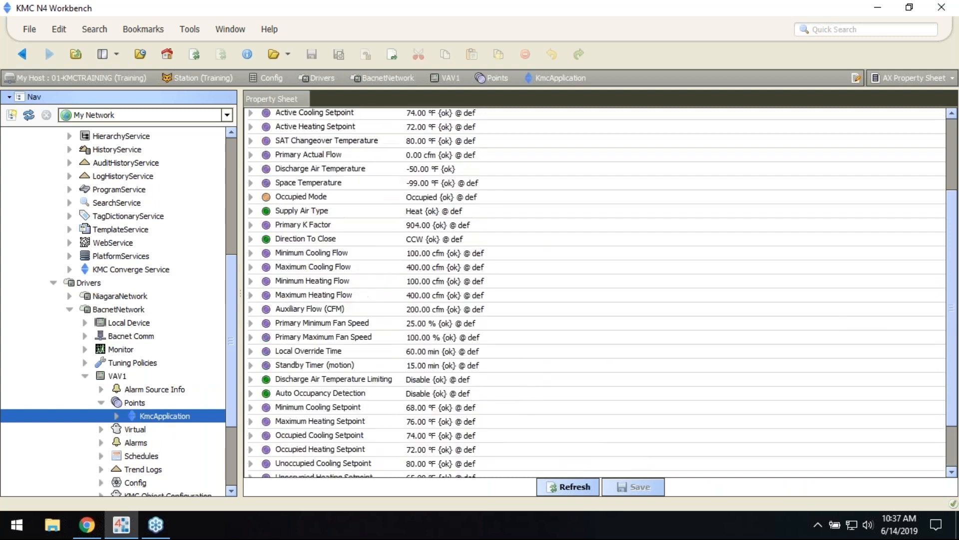
{"action": "scroll", "coordinate": [328, 436], "scroll_direction": "up", "scroll_amount": 5}
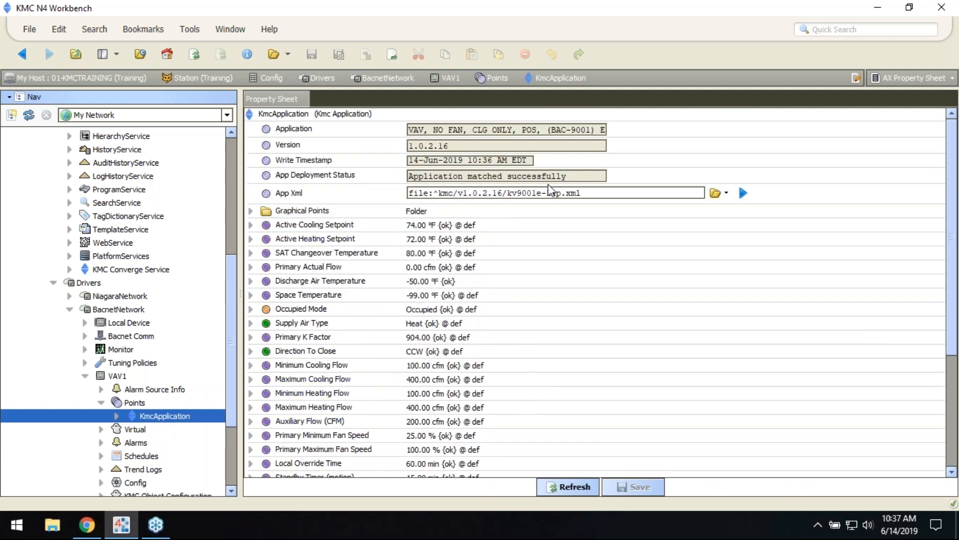
{"action": "scroll", "coordinate": [200, 408], "scroll_direction": "down", "scroll_amount": 3}
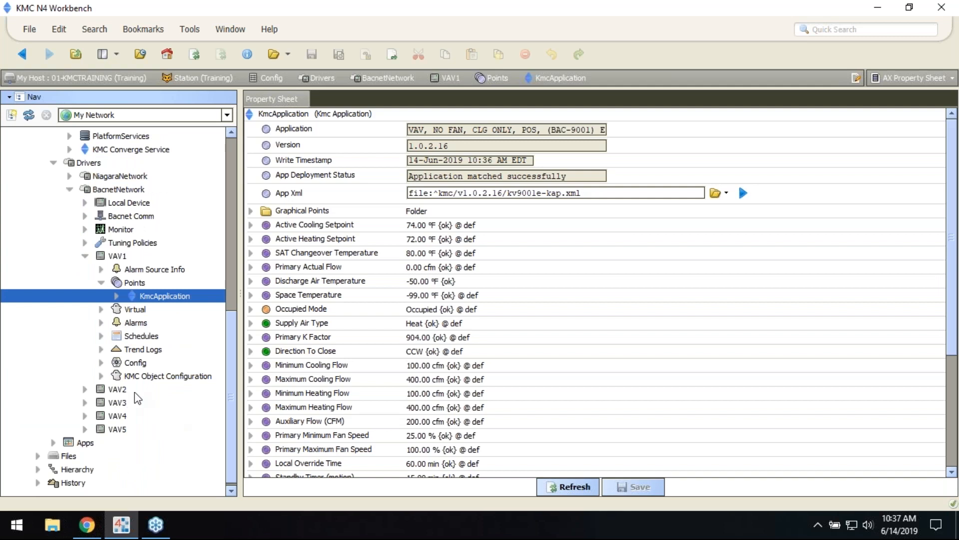
Expand the Points of VAV2 and VAV3 and view each KmcApplication property sheet.
{"action": "left_click", "coordinate": [85, 389]}
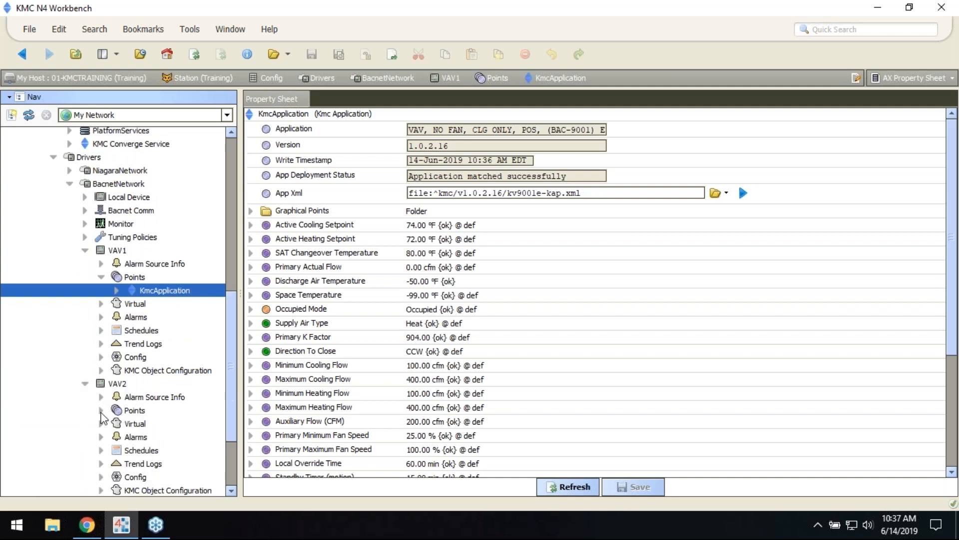
{"action": "left_click", "coordinate": [101, 415]}
{"action": "left_click", "coordinate": [162, 431]}
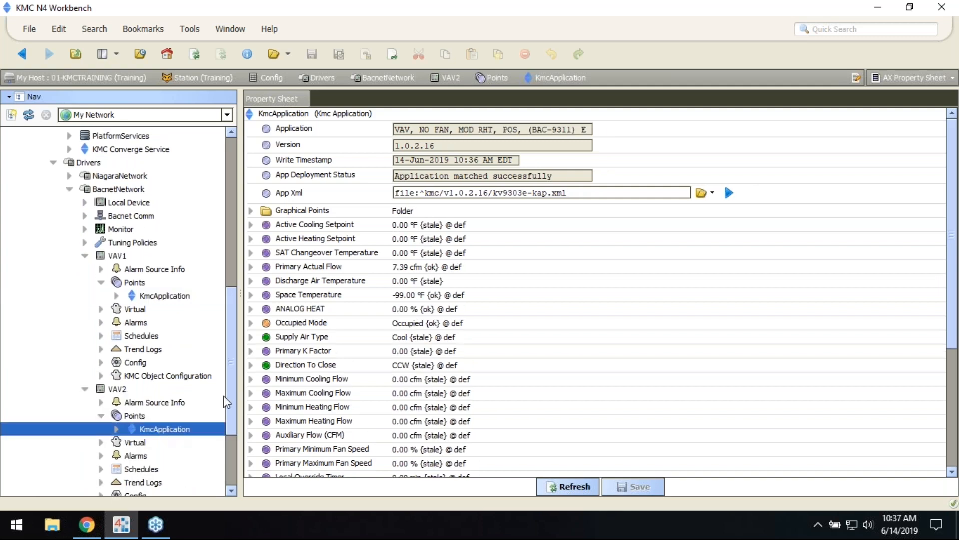
{"action": "scroll", "coordinate": [190, 410], "scroll_direction": "down", "scroll_amount": 3}
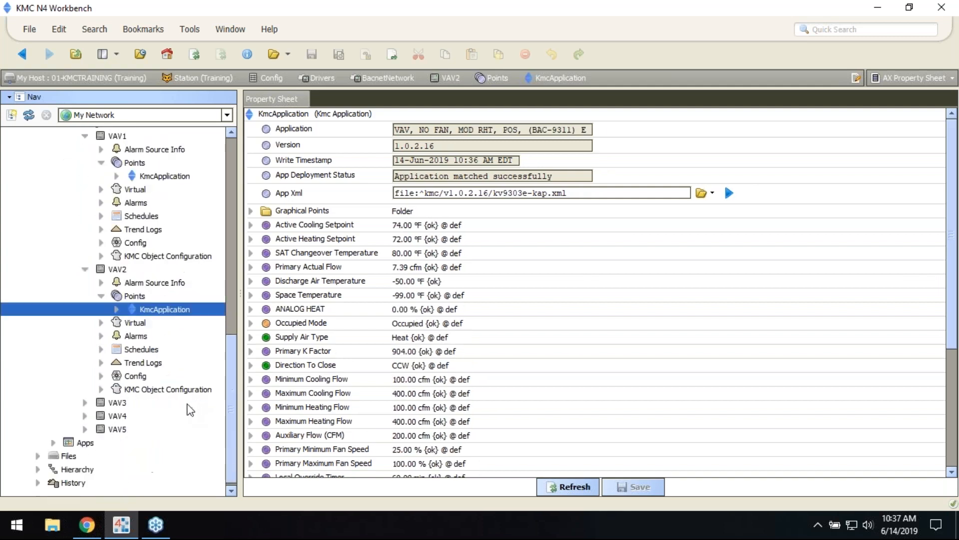
{"action": "left_click", "coordinate": [85, 402]}
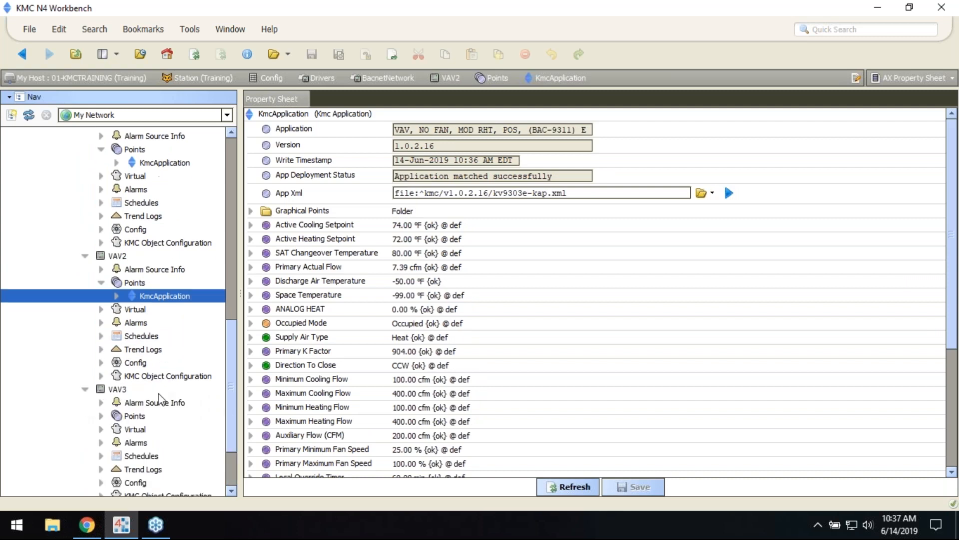
{"action": "left_click", "coordinate": [102, 416]}
{"action": "left_click", "coordinate": [159, 430]}
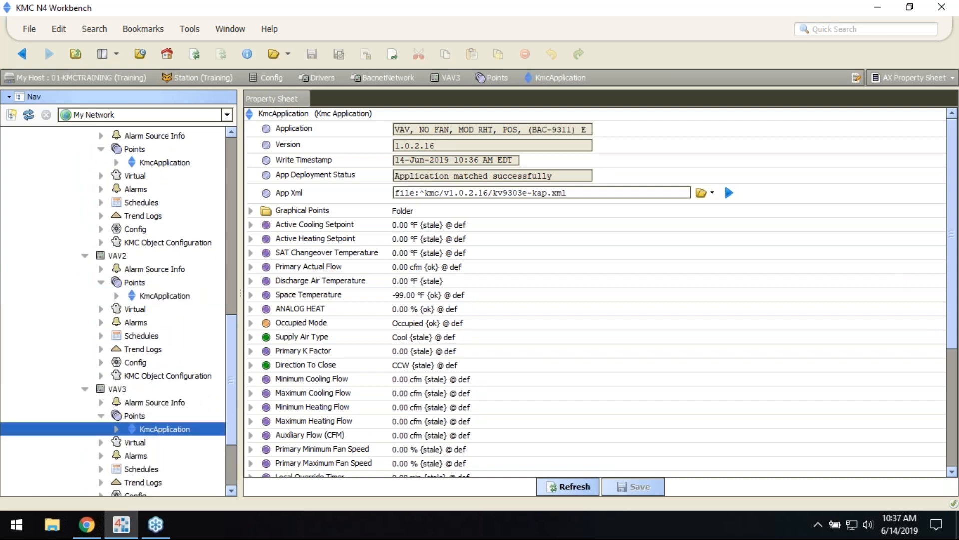
{"action": "scroll", "coordinate": [329, 318], "scroll_direction": "down", "scroll_amount": 3}
{"action": "scroll", "coordinate": [328, 317], "scroll_direction": "down", "scroll_amount": 6}
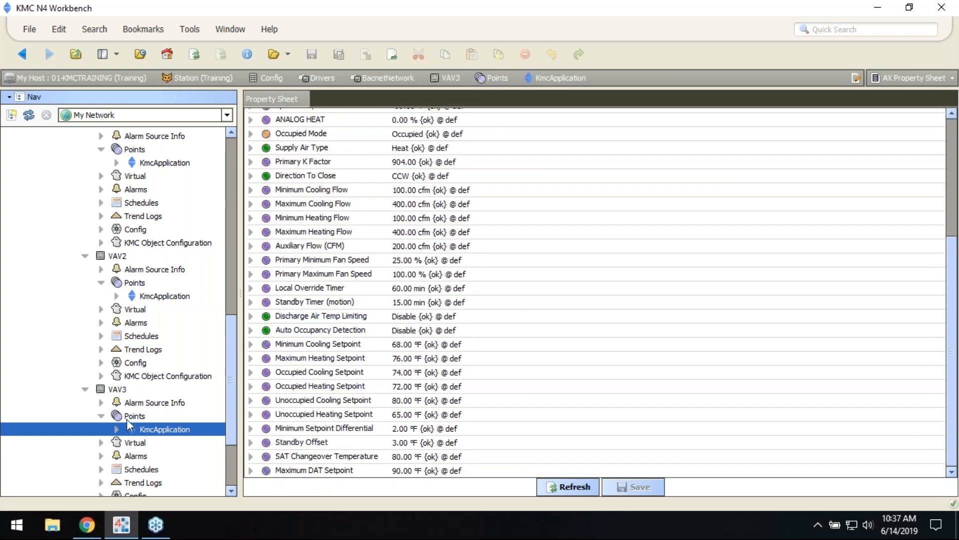
{"action": "scroll", "coordinate": [127, 419], "scroll_direction": "down", "scroll_amount": 3}
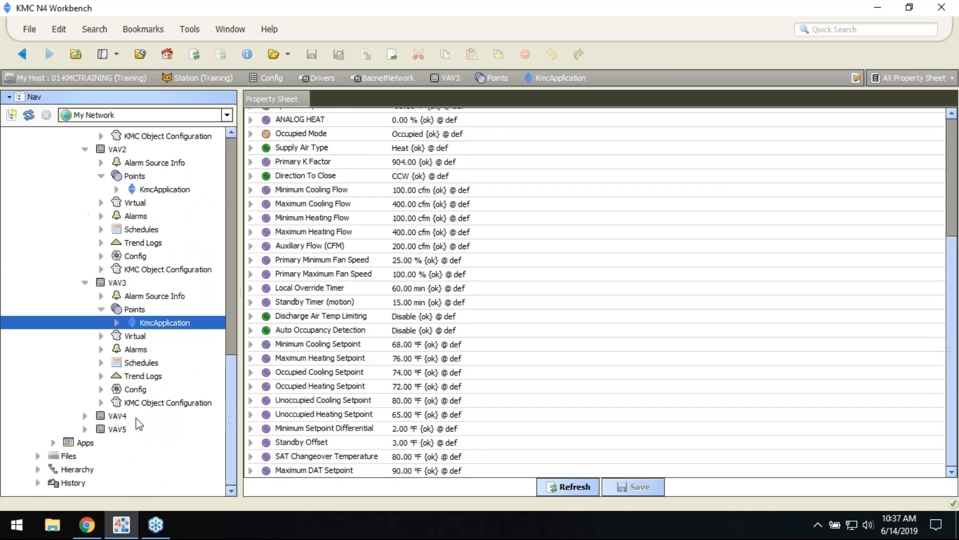
Expand VAV4's Points and open its KmcApplication property sheet.
{"action": "left_click", "coordinate": [85, 416]}
{"action": "left_click", "coordinate": [103, 415]}
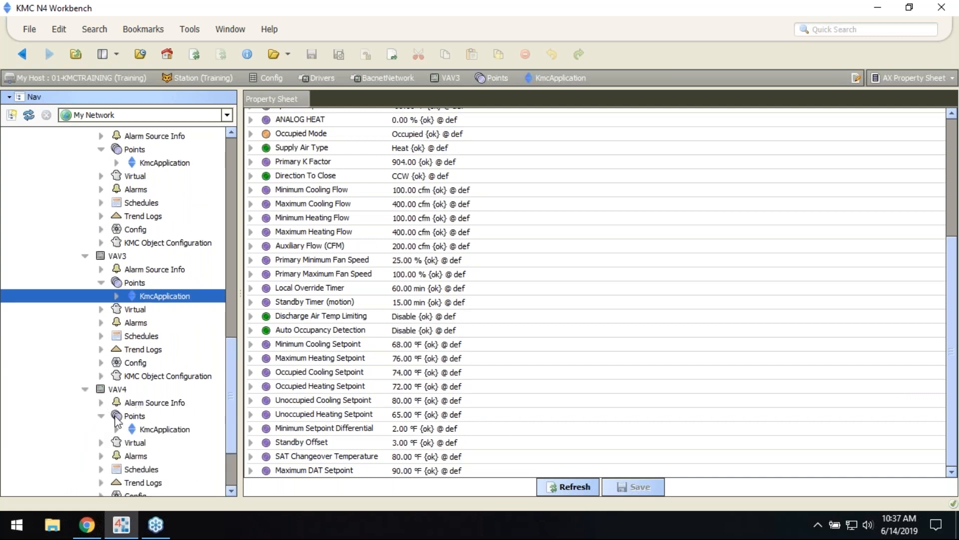
{"action": "left_click", "coordinate": [154, 430]}
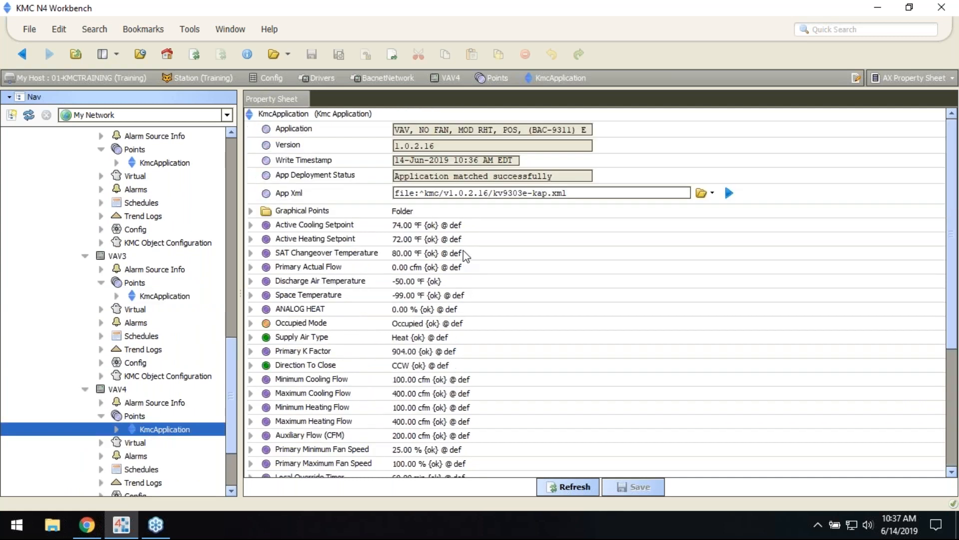
{"action": "scroll", "coordinate": [154, 372], "scroll_direction": "up", "scroll_amount": 10}
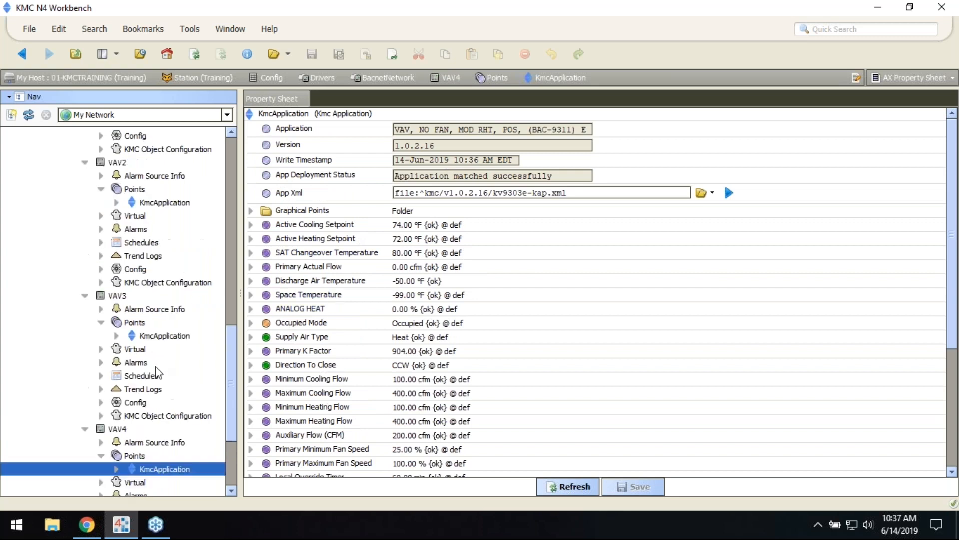
{"action": "scroll", "coordinate": [159, 368], "scroll_direction": "down", "scroll_amount": 1}
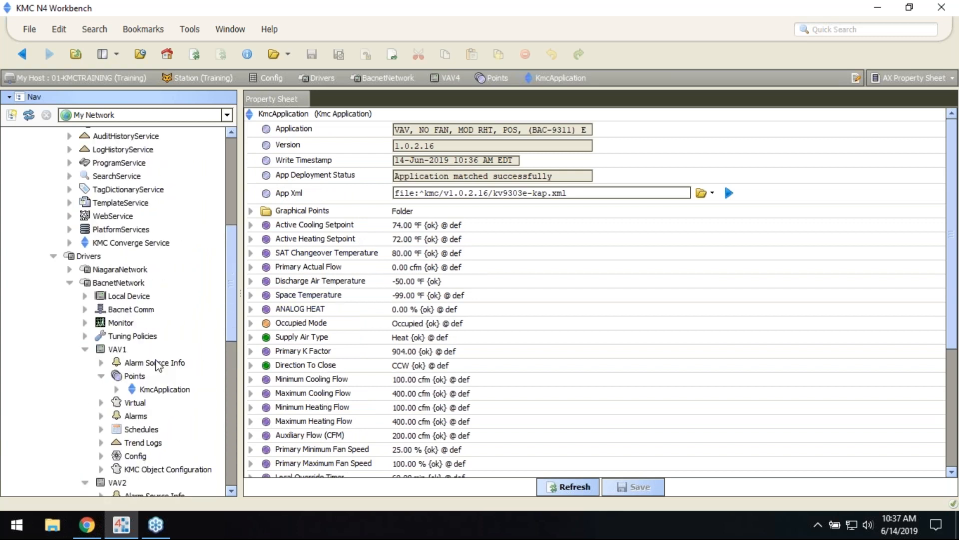
Collapse the VAV1, VAV3 and VAV4 Points folders and open VAV4's Graphical Points wire sheet.
{"action": "left_click", "coordinate": [102, 376]}
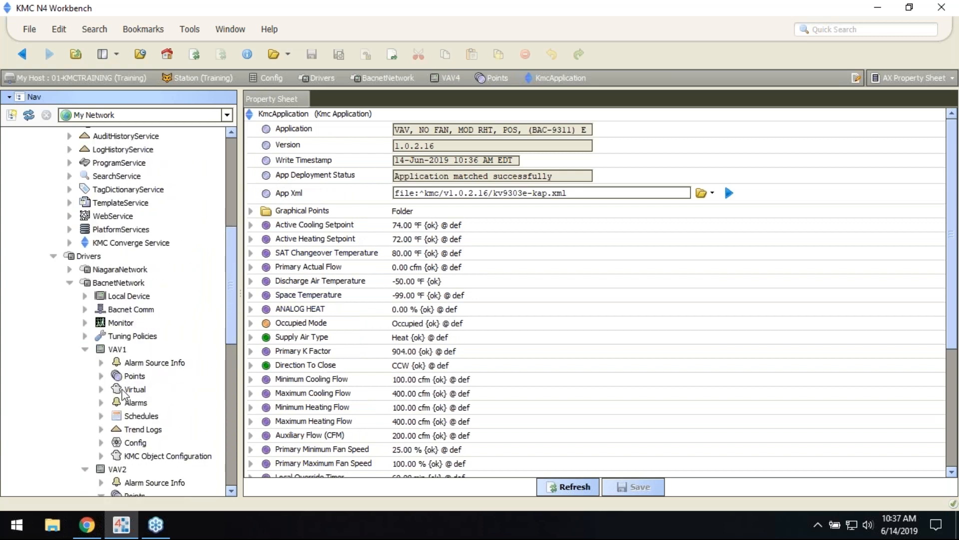
{"action": "scroll", "coordinate": [135, 435], "scroll_direction": "down", "scroll_amount": 3}
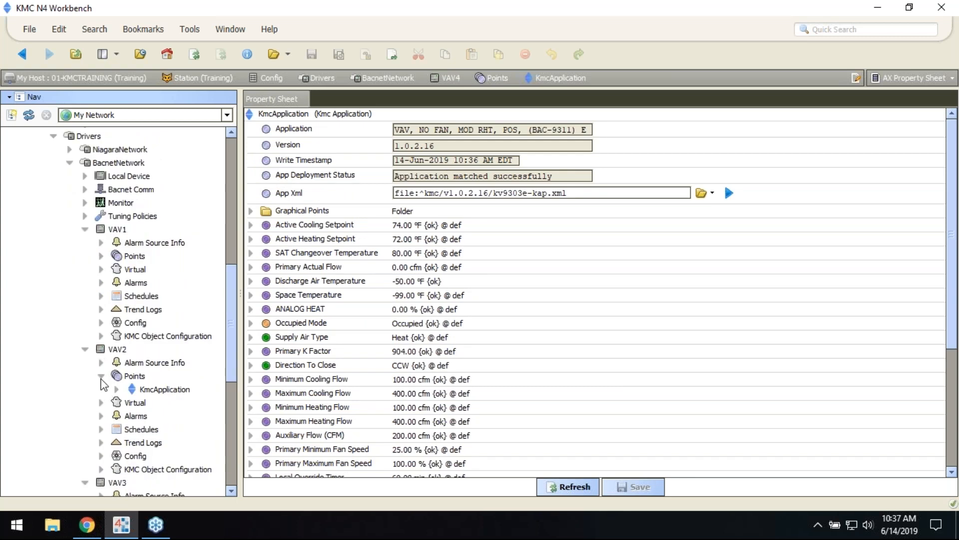
{"action": "scroll", "coordinate": [151, 409], "scroll_direction": "down", "scroll_amount": 4}
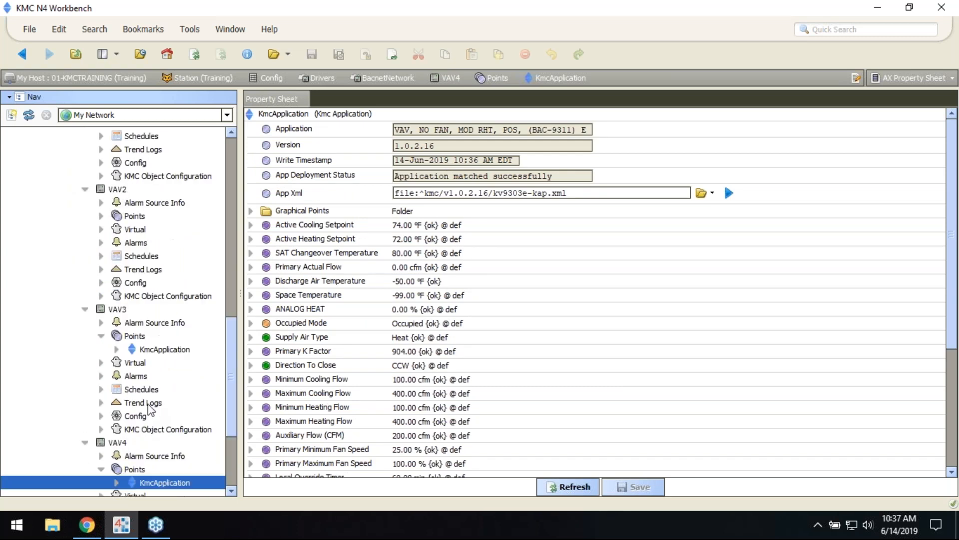
{"action": "left_click", "coordinate": [101, 336]}
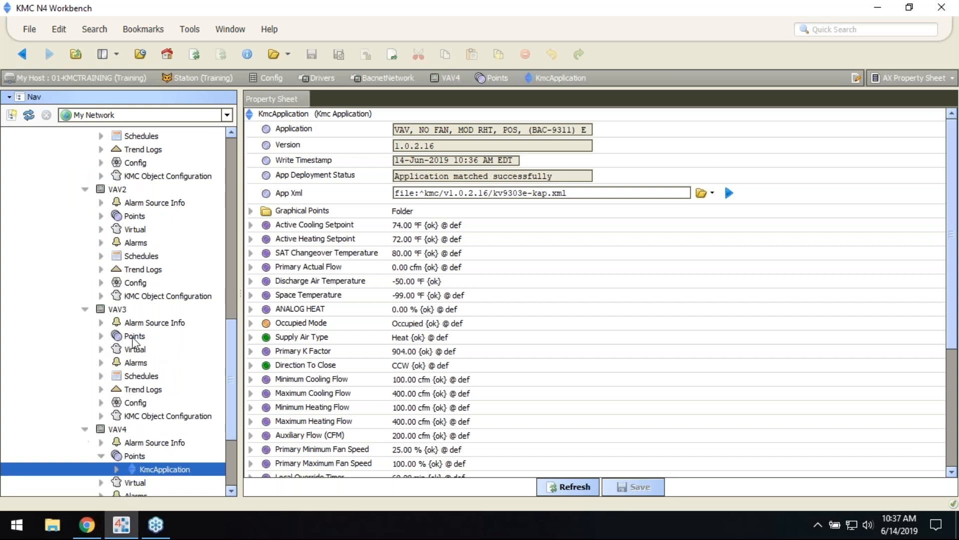
{"action": "left_click", "coordinate": [101, 455]}
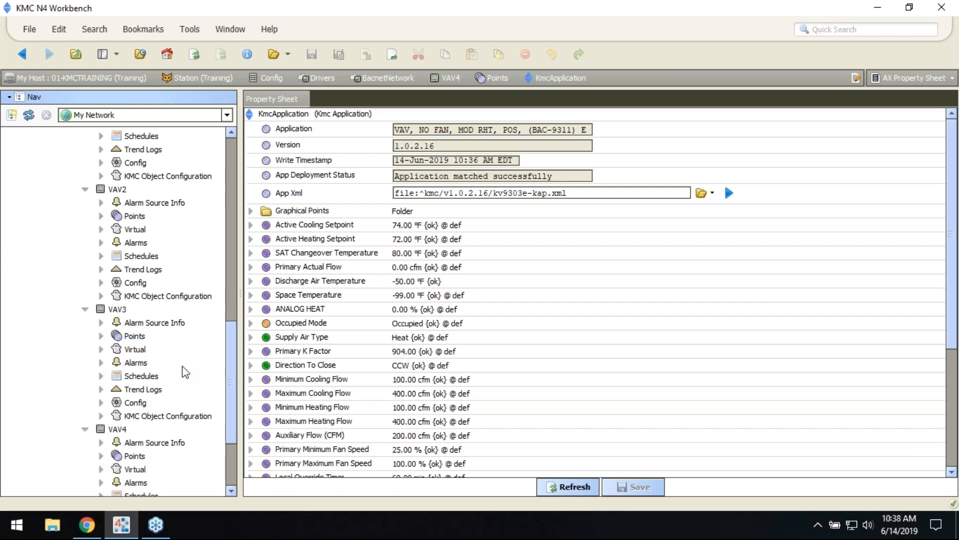
{"action": "double_click", "coordinate": [293, 215]}
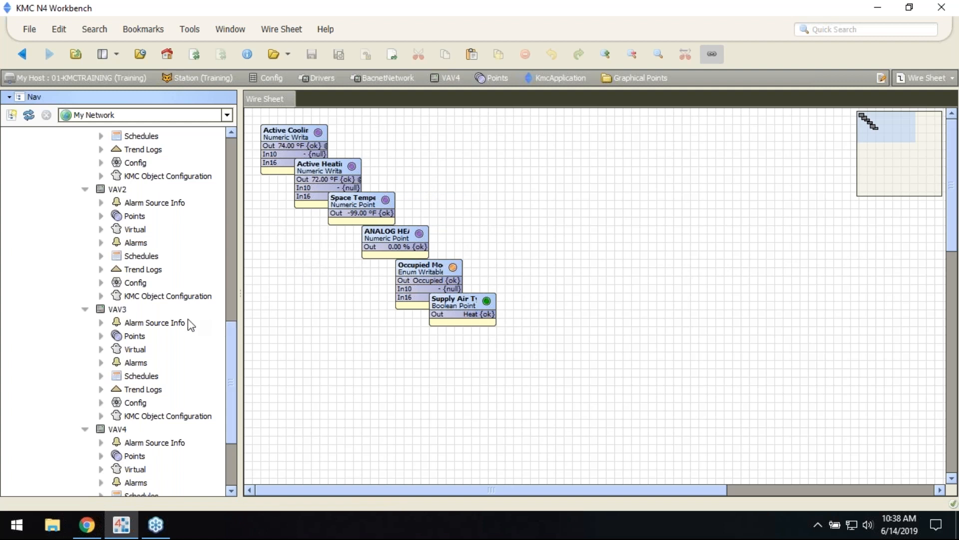
Add VAV1's Discharge Air Temperature point to Graphical Points as DischargeAirTemperature.
{"action": "scroll", "coordinate": [189, 325], "scroll_direction": "up", "scroll_amount": 3}
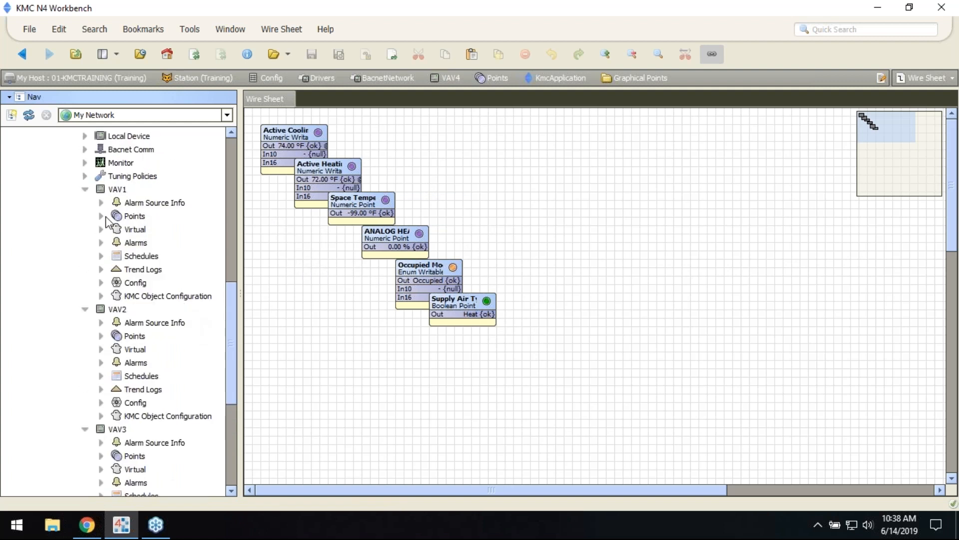
{"action": "left_click", "coordinate": [101, 215]}
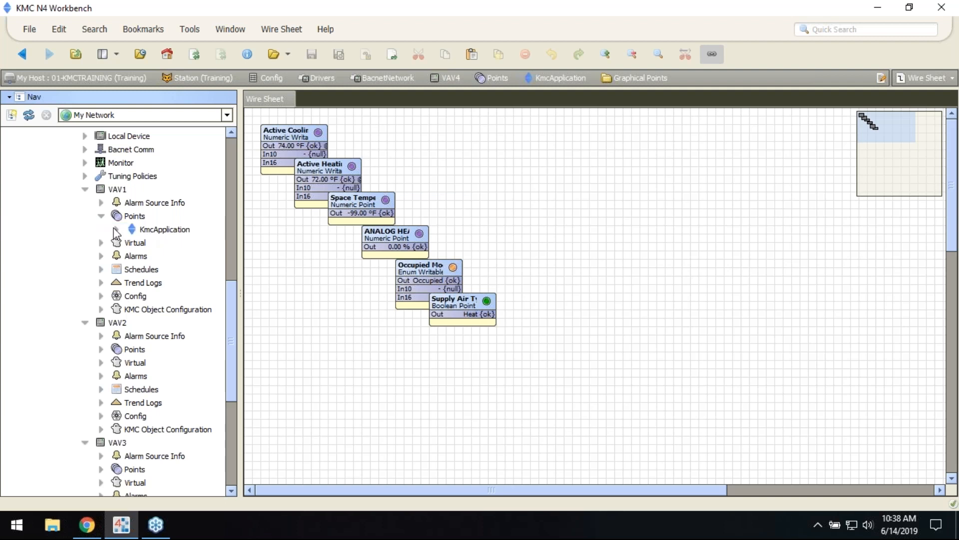
{"action": "left_click", "coordinate": [117, 230]}
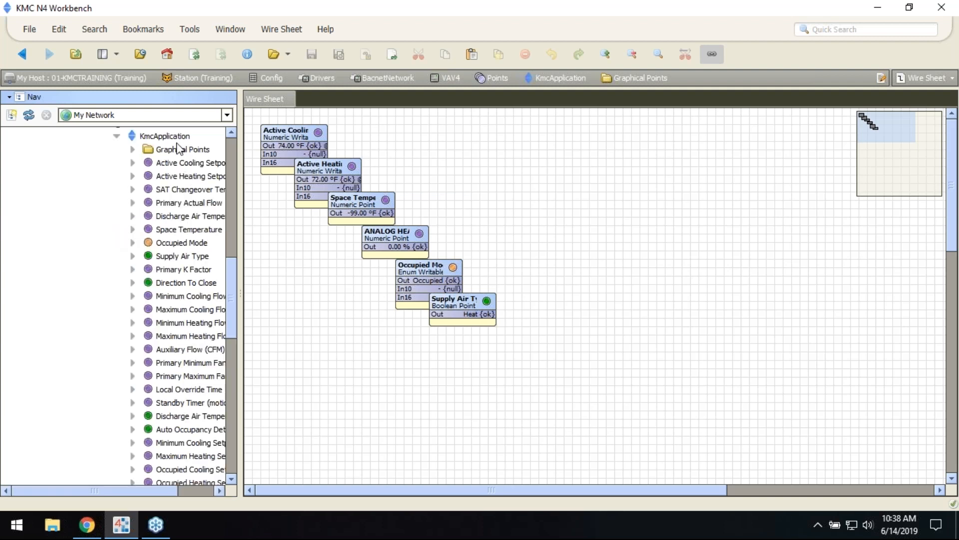
{"action": "left_click_drag", "start_coordinate": [239, 244], "coordinate": [278, 245]}
{"action": "left_click", "coordinate": [176, 219]}
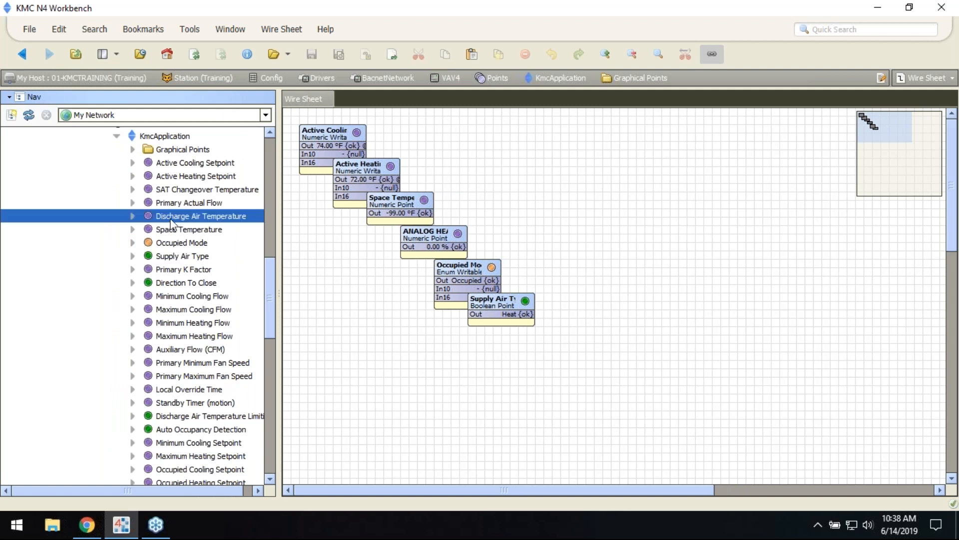
{"action": "left_click_drag", "start_coordinate": [176, 223], "coordinate": [166, 149]}
{"action": "left_click", "coordinate": [456, 277]}
{"action": "left_click", "coordinate": [165, 149]}
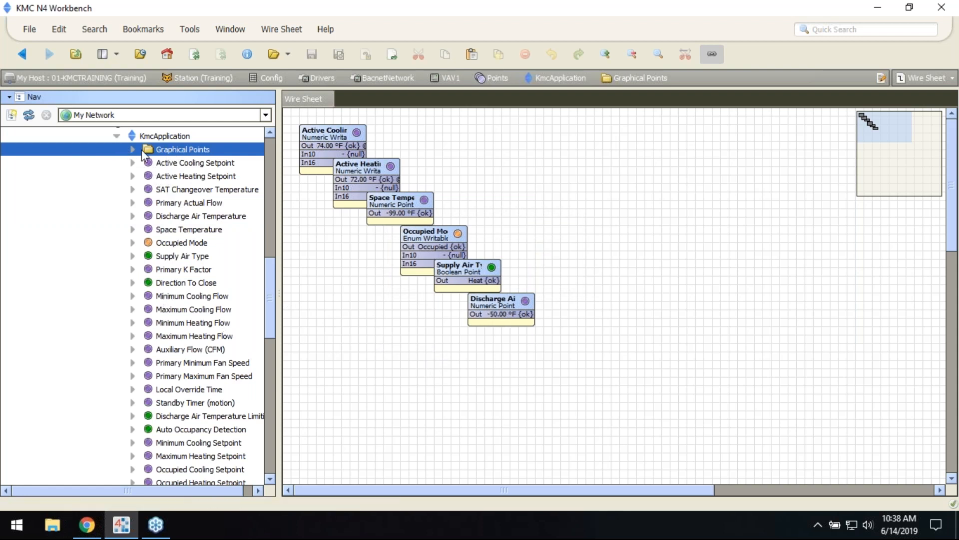
Collapse VAV1's KmcApplication and Points and the VAV1–VAV4 nodes, then select BacnetNetwork.
{"action": "left_click", "coordinate": [117, 136]}
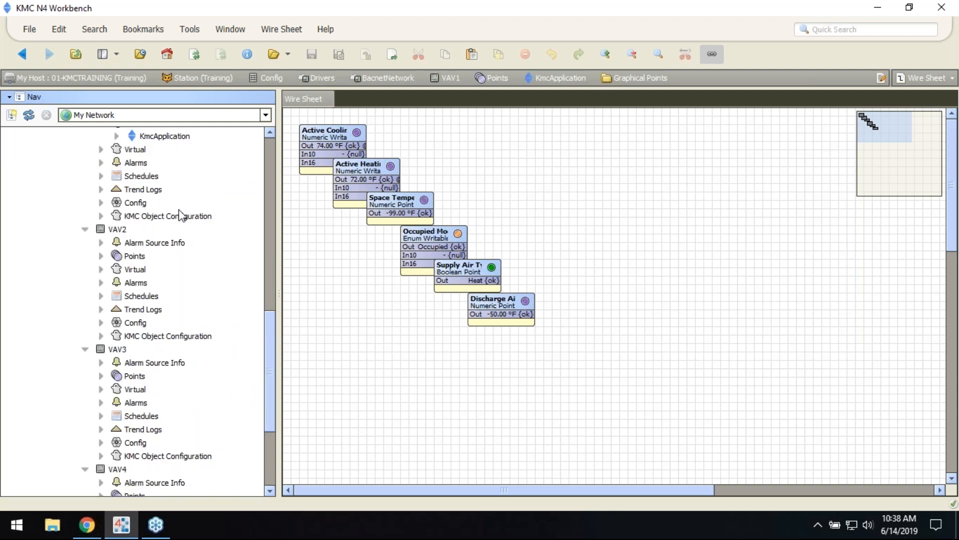
{"action": "scroll", "coordinate": [175, 276], "scroll_direction": "up", "scroll_amount": 2}
{"action": "scroll", "coordinate": [175, 276], "scroll_direction": "up", "scroll_amount": 1}
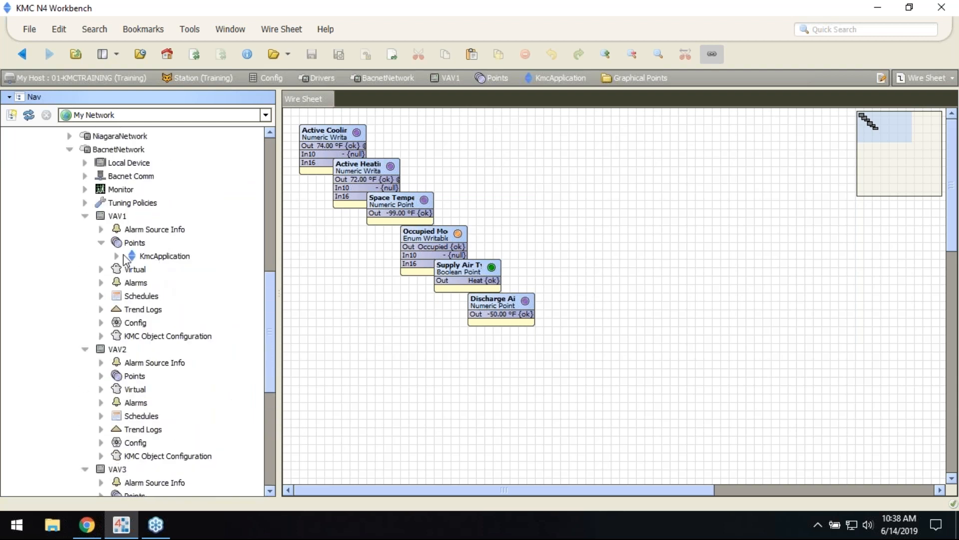
{"action": "left_click", "coordinate": [102, 243]}
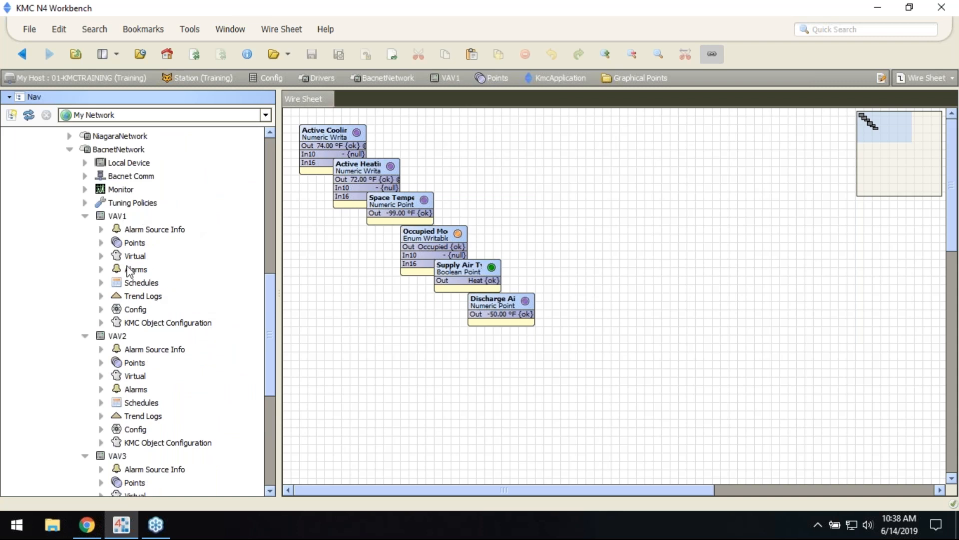
{"action": "scroll", "coordinate": [166, 399], "scroll_direction": "down", "scroll_amount": 1}
{"action": "scroll", "coordinate": [167, 398], "scroll_direction": "down", "scroll_amount": 6}
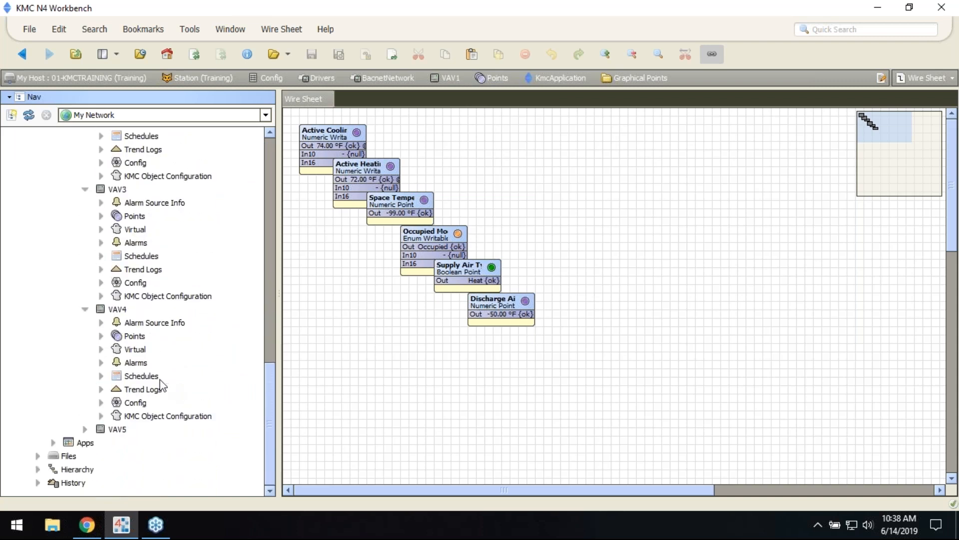
{"action": "left_click", "coordinate": [86, 309]}
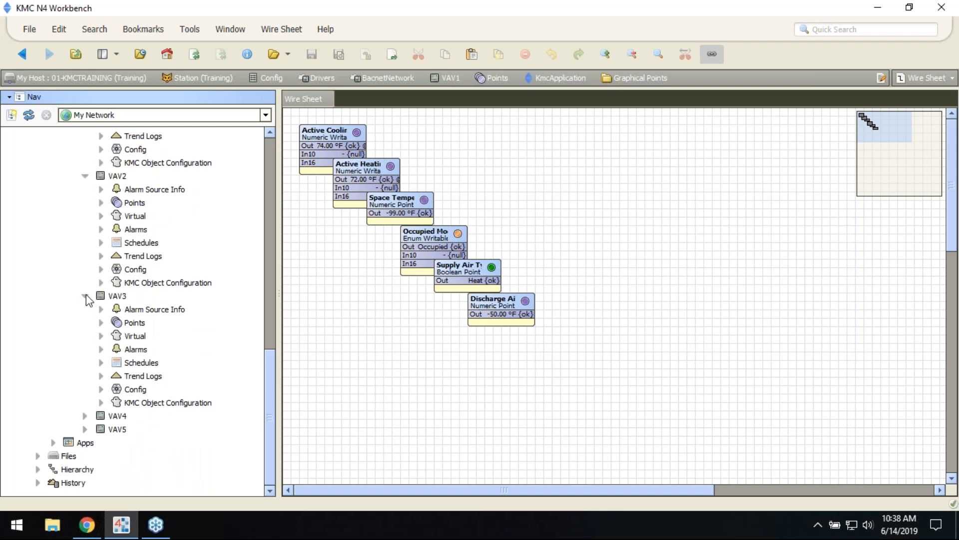
{"action": "left_click", "coordinate": [85, 296]}
{"action": "left_click", "coordinate": [86, 283]}
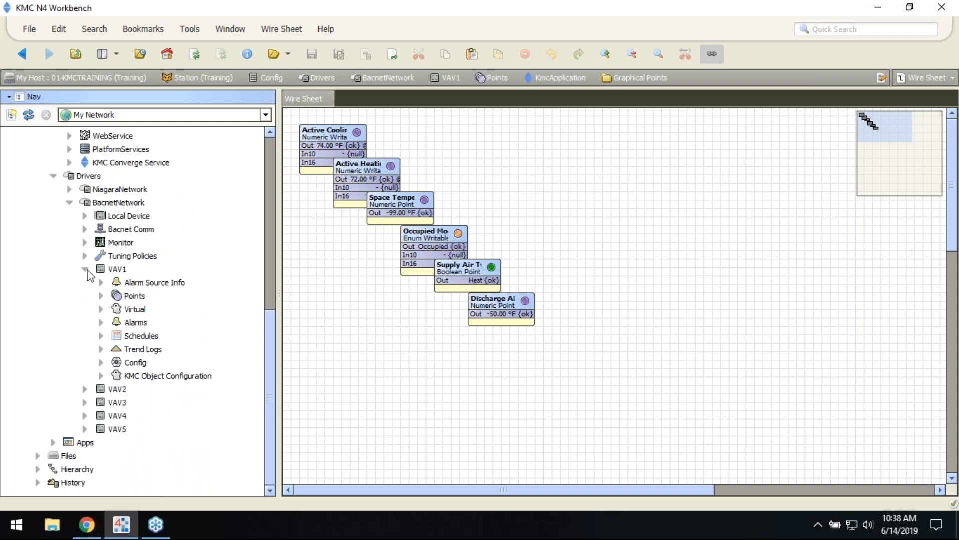
{"action": "left_click", "coordinate": [88, 270]}
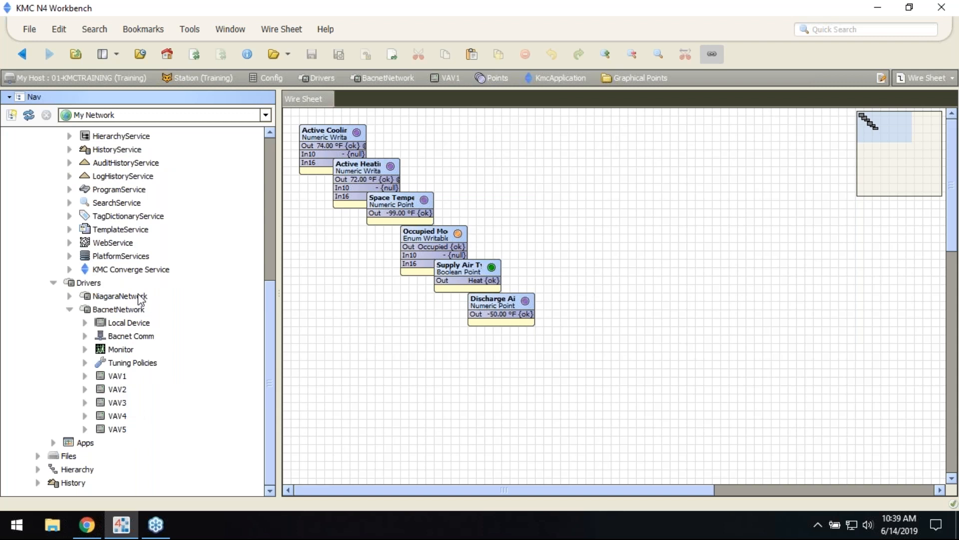
{"action": "scroll", "coordinate": [215, 328], "scroll_direction": "up", "scroll_amount": 3}
{"action": "scroll", "coordinate": [215, 327], "scroll_direction": "down", "scroll_amount": 3}
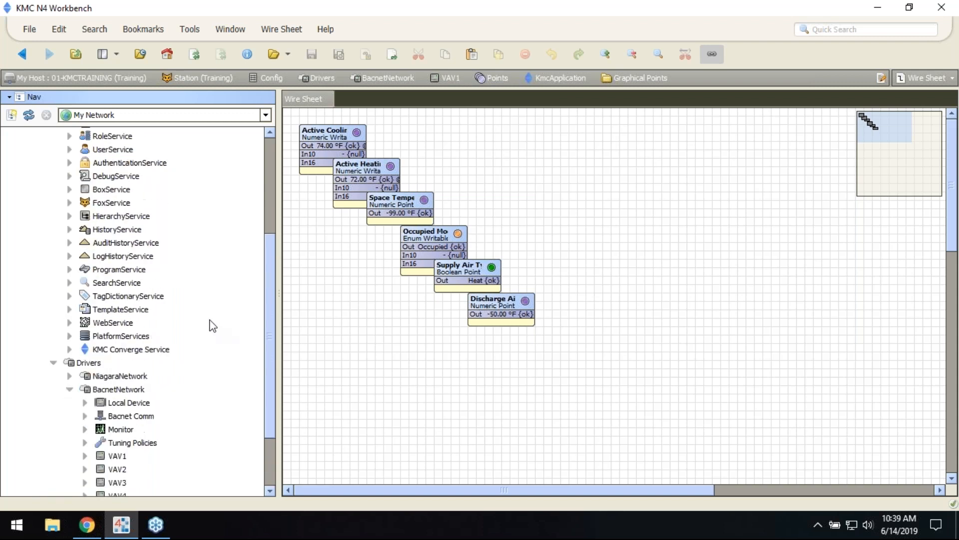
{"action": "left_click", "coordinate": [104, 310]}
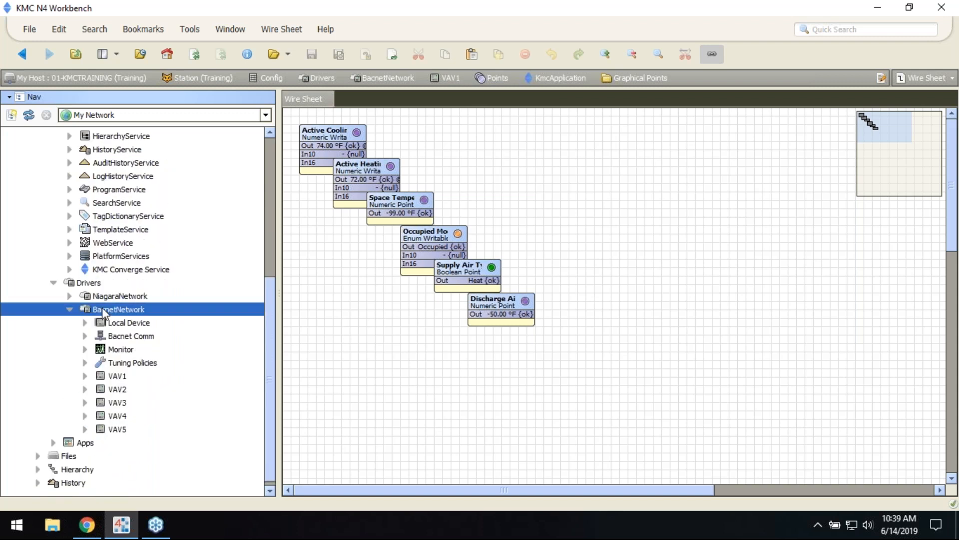
Run a BACnet device discovery on the network from the device manager.
{"action": "double_click", "coordinate": [102, 308]}
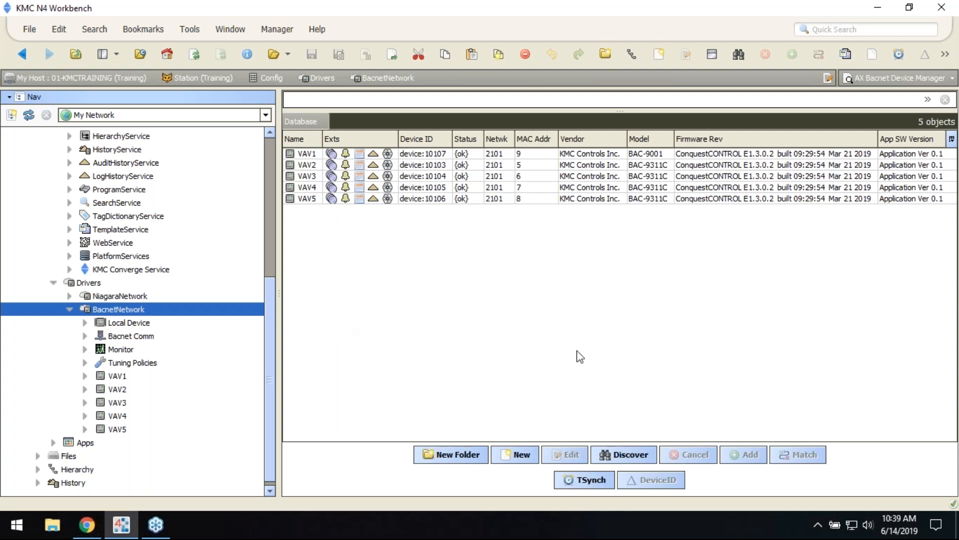
{"action": "left_click", "coordinate": [626, 456]}
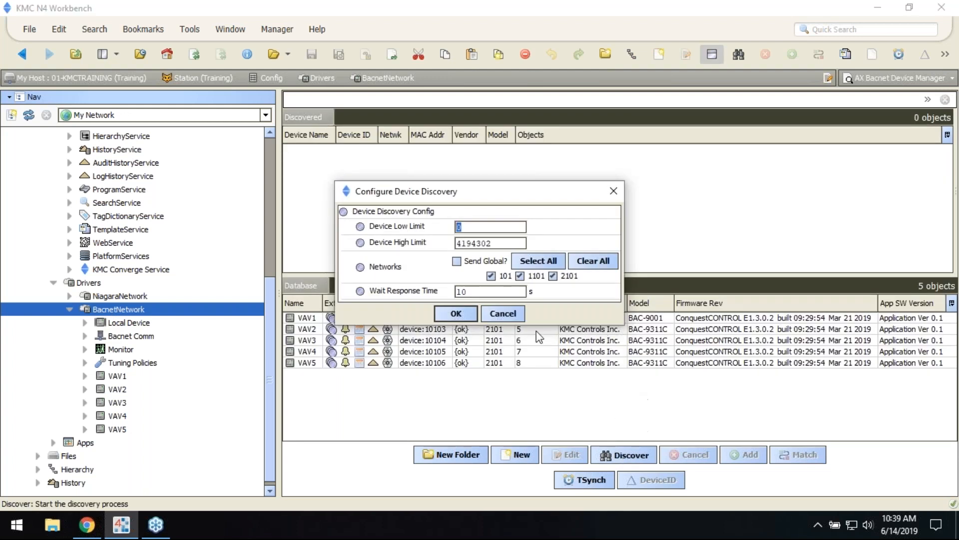
{"action": "left_click", "coordinate": [465, 314]}
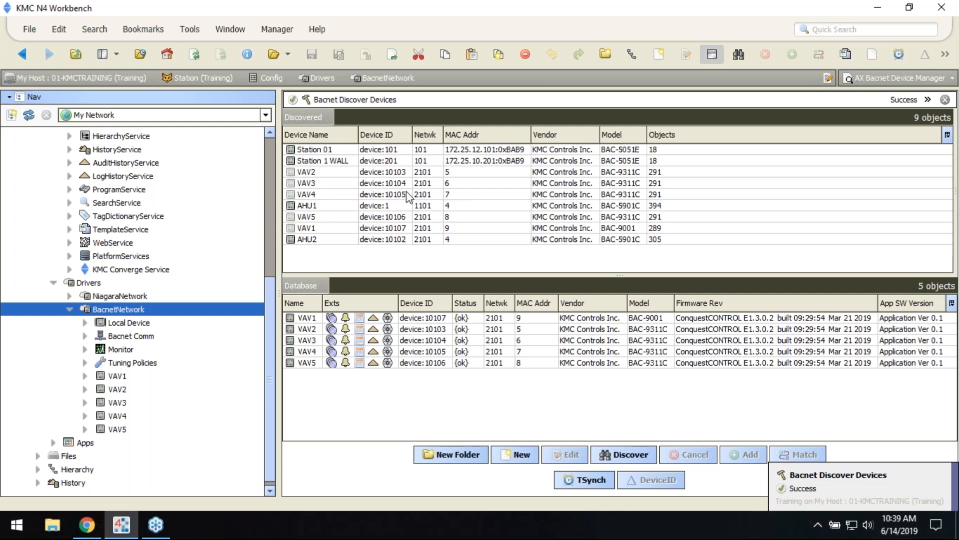
Add discovered AHU1 to the database as a Kmc Bacnet Device and hide the Discovered list.
{"action": "left_click", "coordinate": [324, 205]}
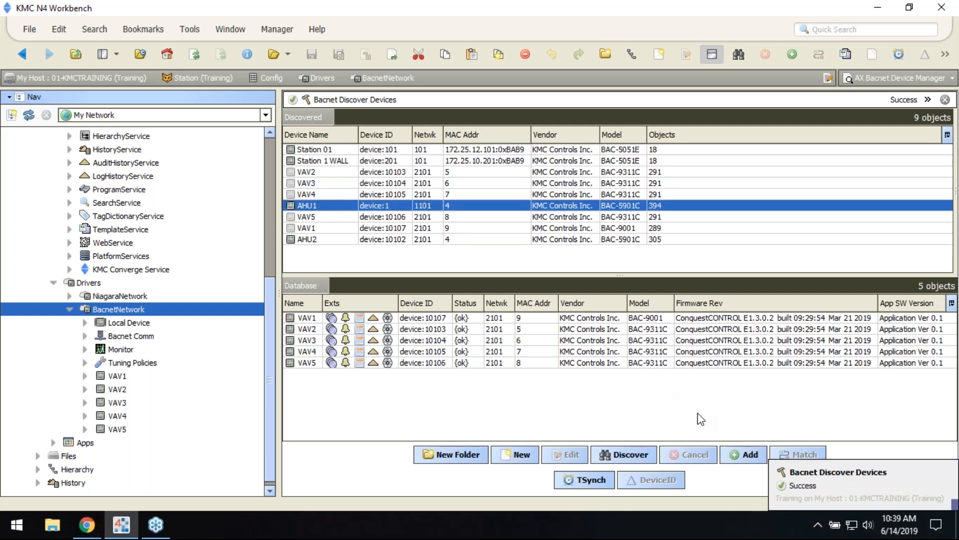
{"action": "left_click", "coordinate": [745, 455]}
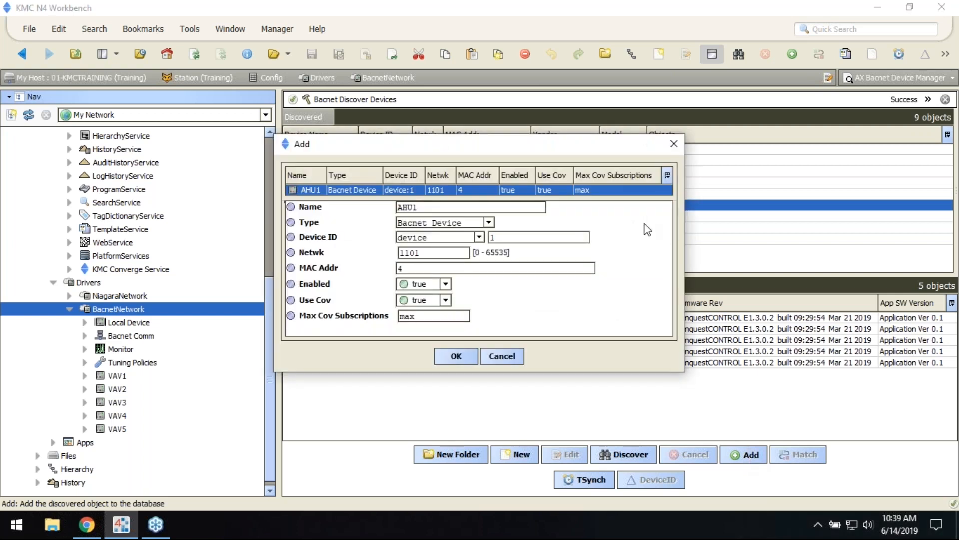
{"action": "left_click", "coordinate": [489, 223]}
{"action": "left_click", "coordinate": [449, 250]}
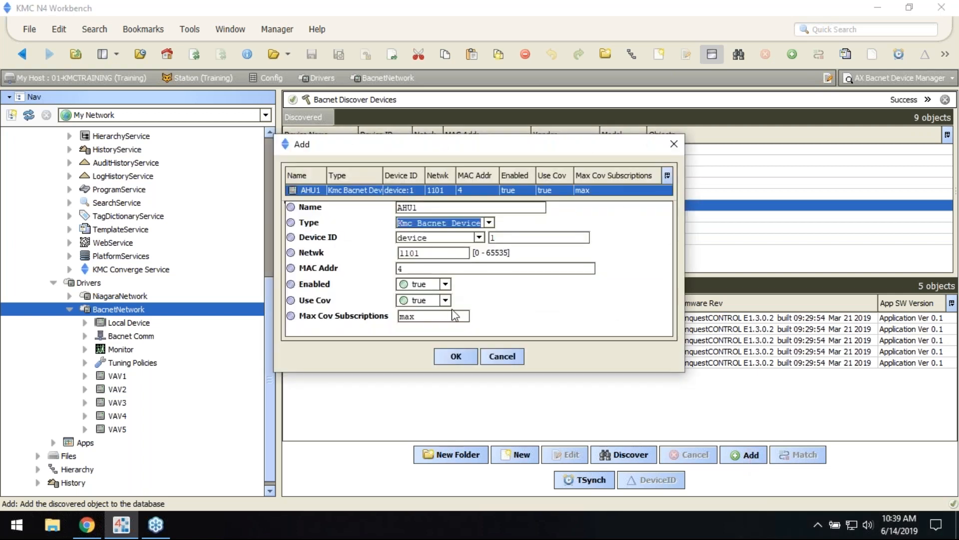
{"action": "left_click", "coordinate": [455, 356]}
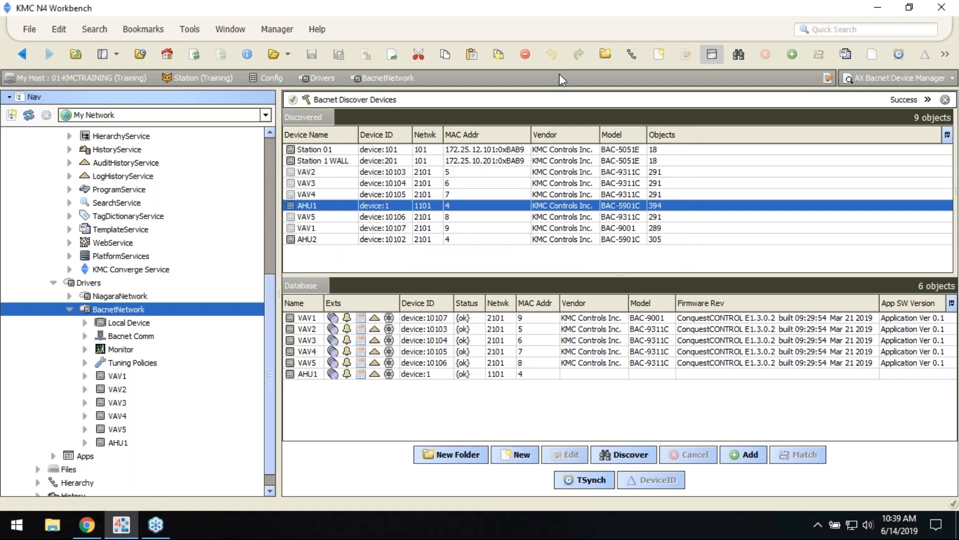
{"action": "left_click", "coordinate": [712, 54]}
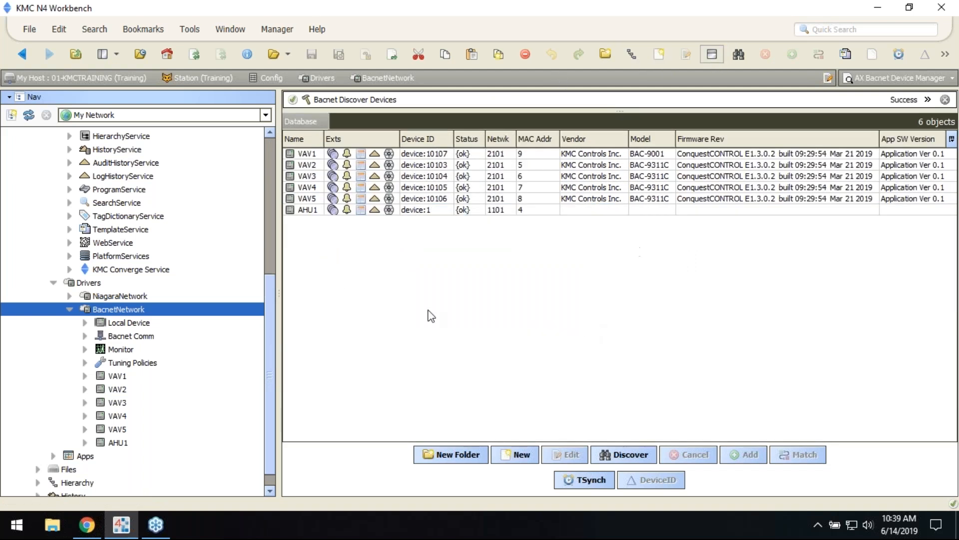
{"action": "left_click", "coordinate": [120, 442]}
Open AHU1's Points in the Bacnet Point Manager, then collapse AHU1 in the tree.
{"action": "scroll", "coordinate": [272, 356], "scroll_direction": "down", "scroll_amount": 1}
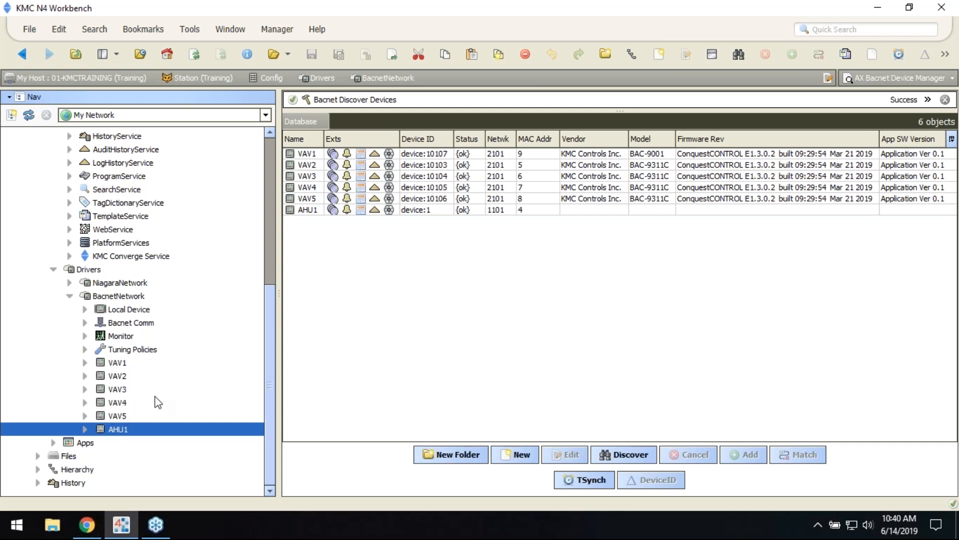
{"action": "left_click", "coordinate": [85, 429]}
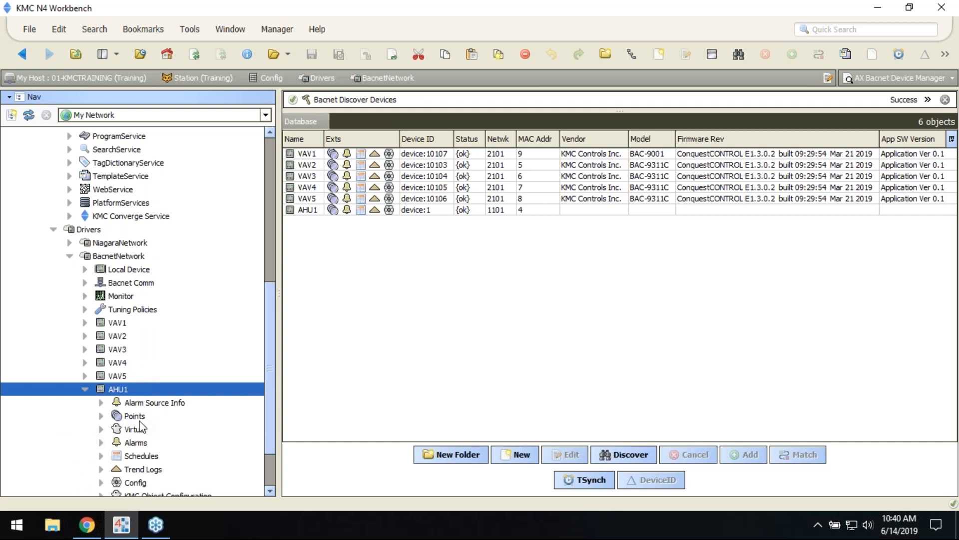
{"action": "left_click", "coordinate": [107, 415]}
{"action": "double_click", "coordinate": [145, 420]}
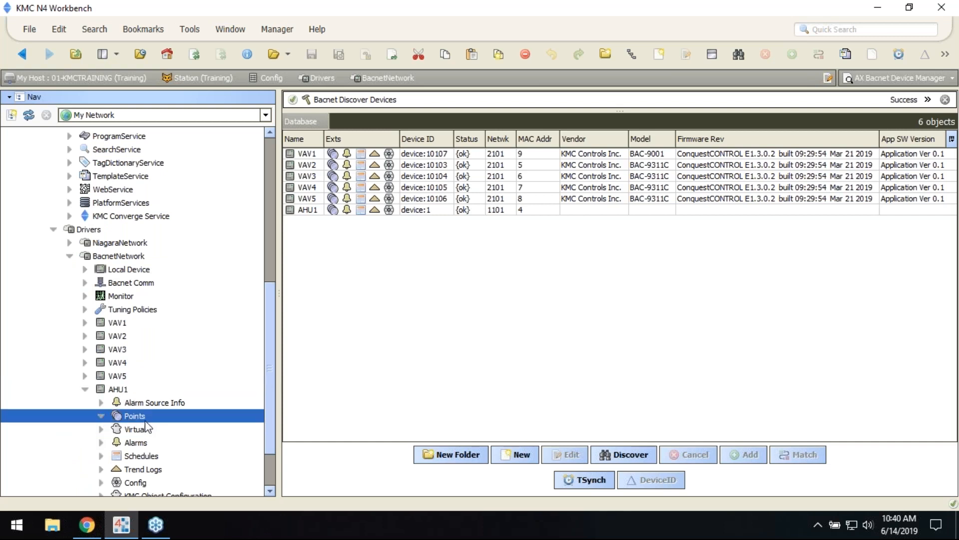
{"action": "left_click", "coordinate": [85, 390]}
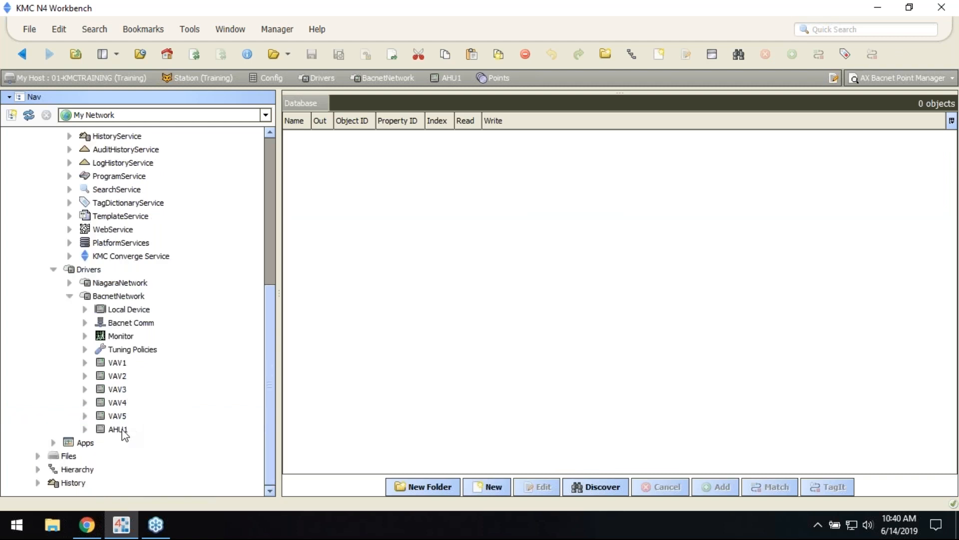
Show the Palette pane below the Nav tree.
{"action": "left_click", "coordinate": [116, 59]}
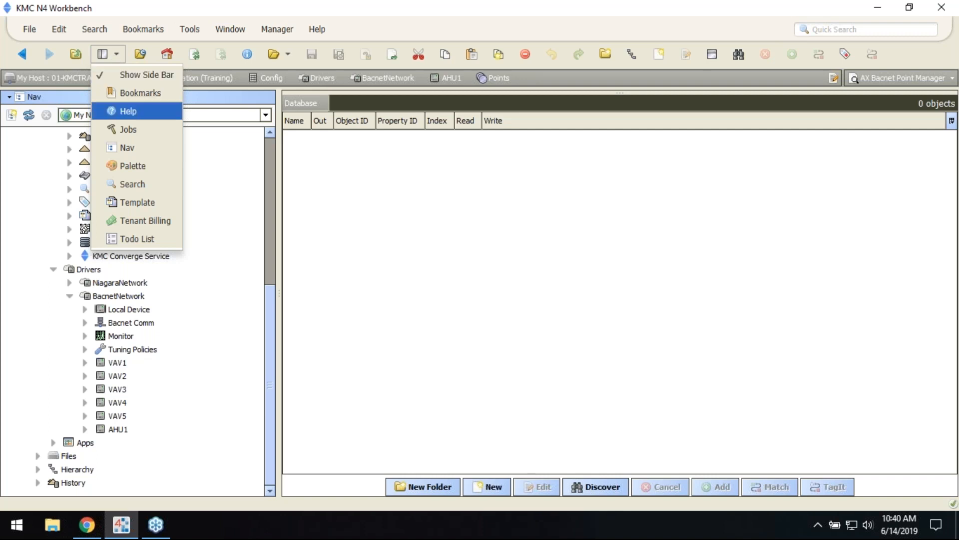
{"action": "left_click", "coordinate": [132, 165]}
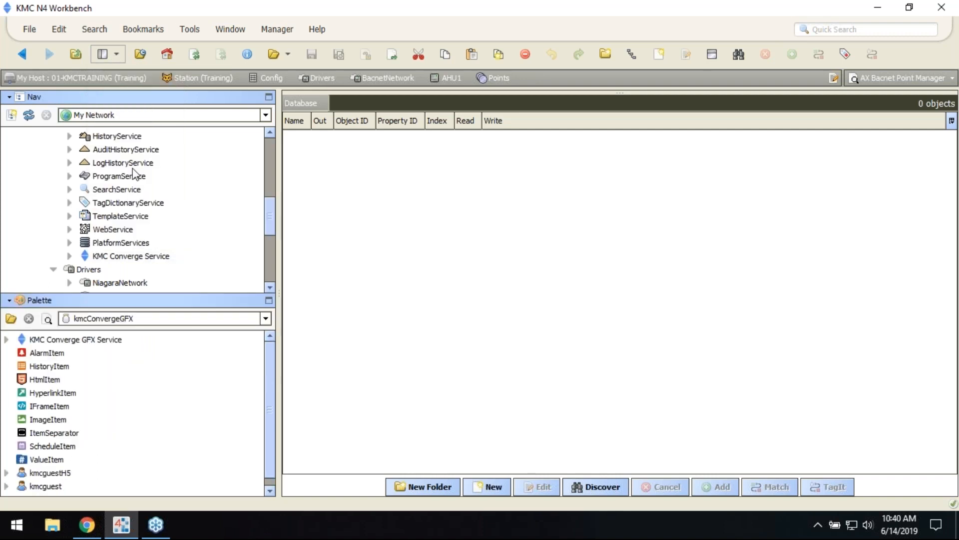
{"action": "left_click", "coordinate": [111, 320]}
Drop a KmcApplication from the kmcConverge palette into AHU1's Points with its default name.
{"action": "left_click", "coordinate": [106, 344]}
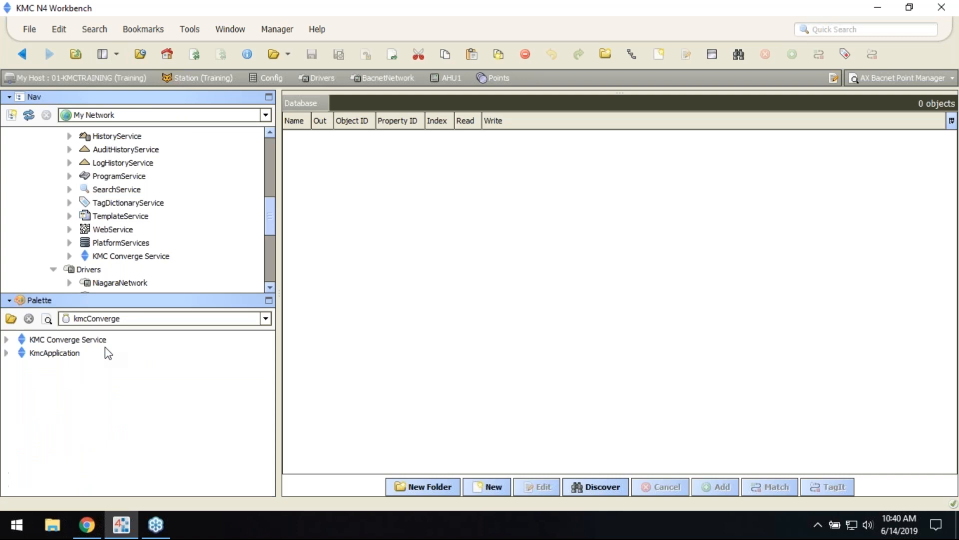
{"action": "left_click", "coordinate": [63, 354]}
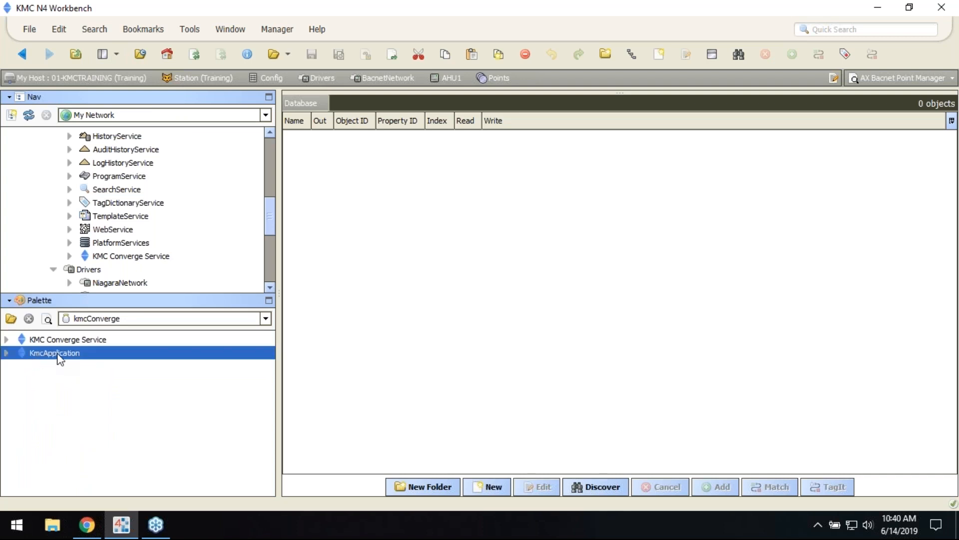
{"action": "scroll", "coordinate": [162, 231], "scroll_direction": "down", "scroll_amount": 5}
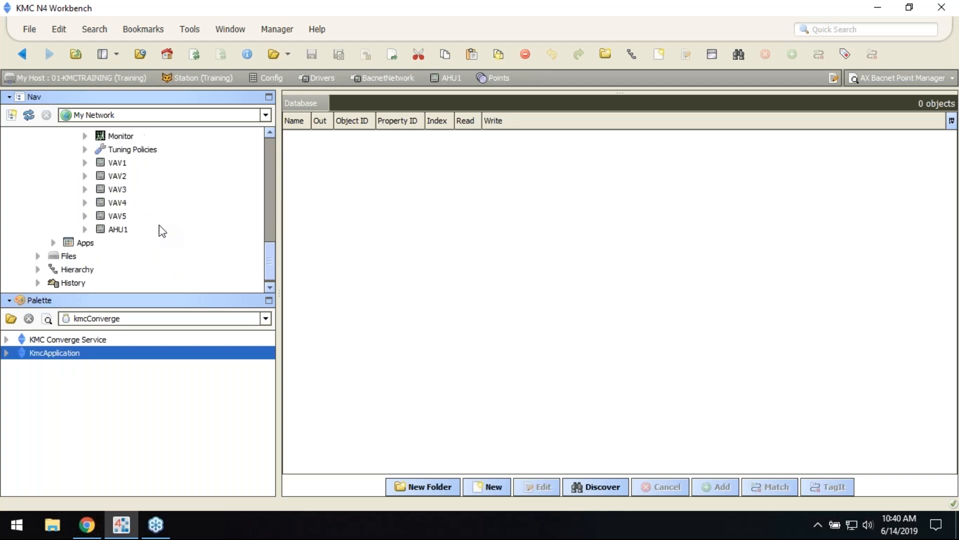
{"action": "left_click", "coordinate": [85, 229]}
{"action": "double_click", "coordinate": [134, 203]}
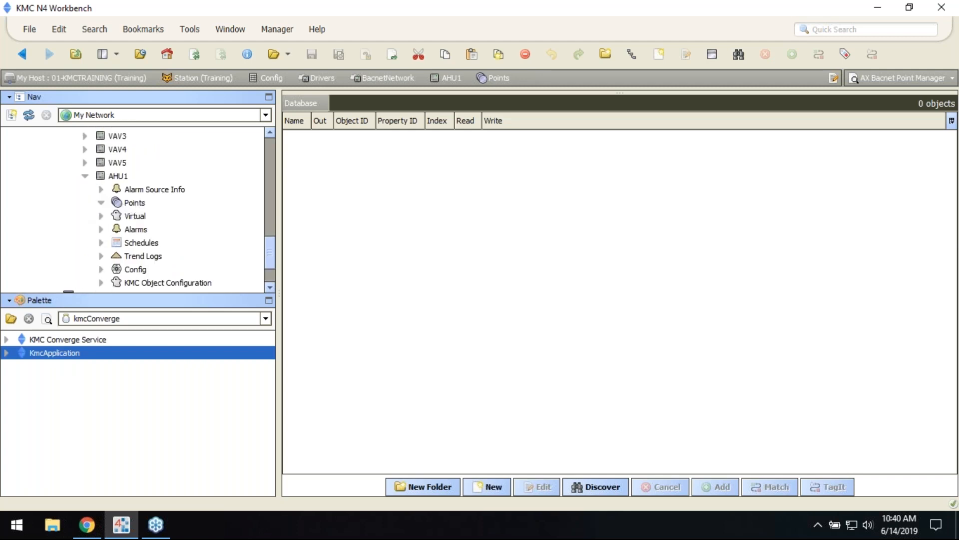
{"action": "left_click_drag", "start_coordinate": [71, 353], "coordinate": [136, 201]}
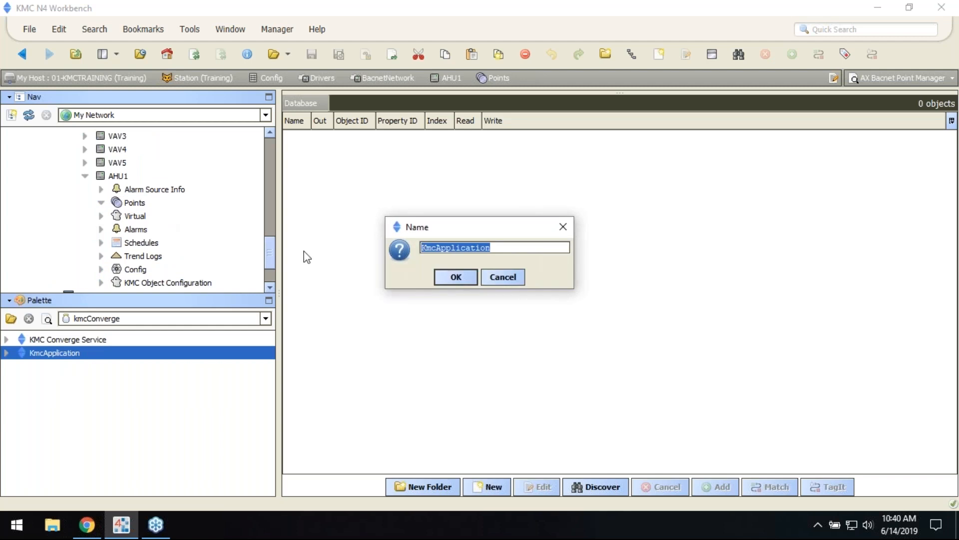
{"action": "left_click", "coordinate": [459, 277]}
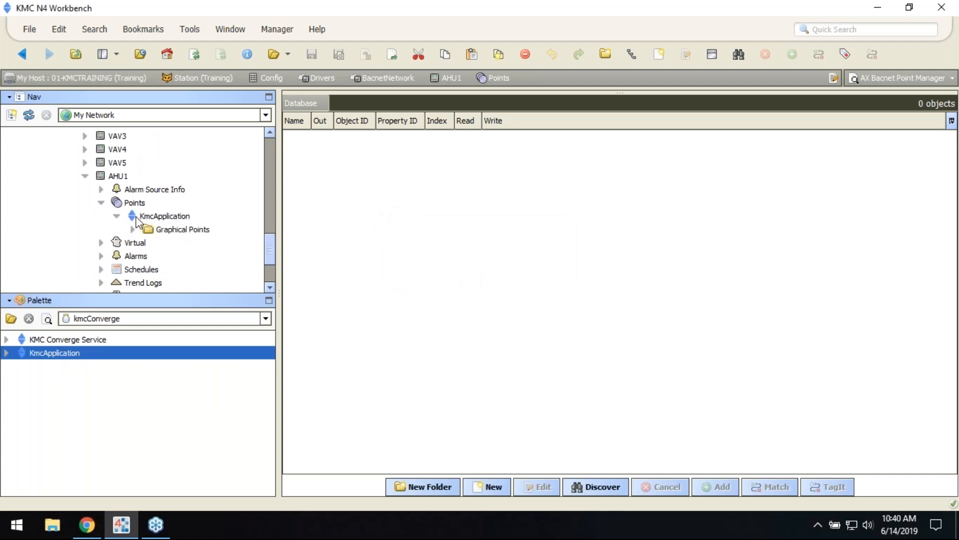
View the Graphical Points wire sheet, then reopen AHU1's Points in the point manager.
{"action": "double_click", "coordinate": [177, 229]}
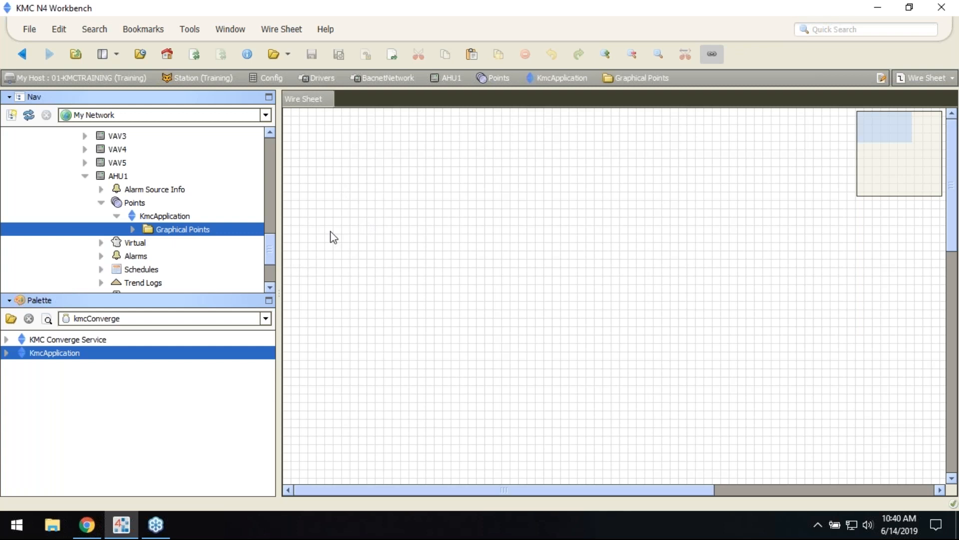
{"action": "left_click", "coordinate": [115, 216]}
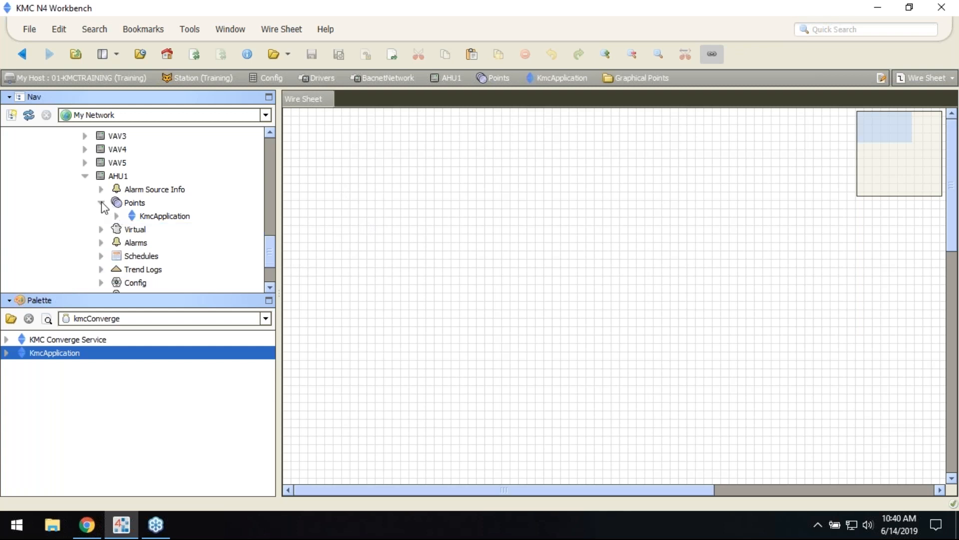
{"action": "double_click", "coordinate": [140, 205]}
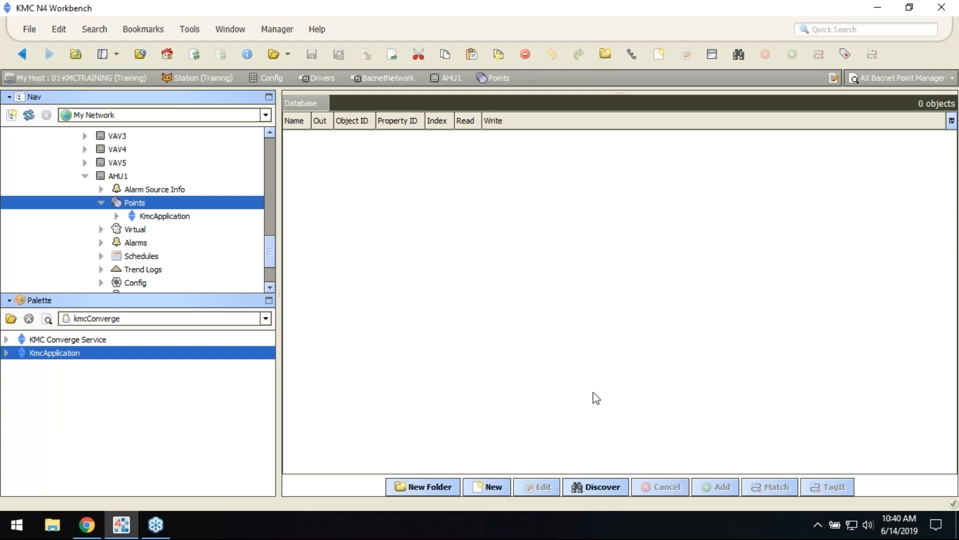
Discover AHU1's points and select DAT, MAT, RAT, HW_VLV, CHW_VLV, ECON, ACT_HEAT_STPT, ACT_COOL_STPT.
{"action": "left_click", "coordinate": [598, 485]}
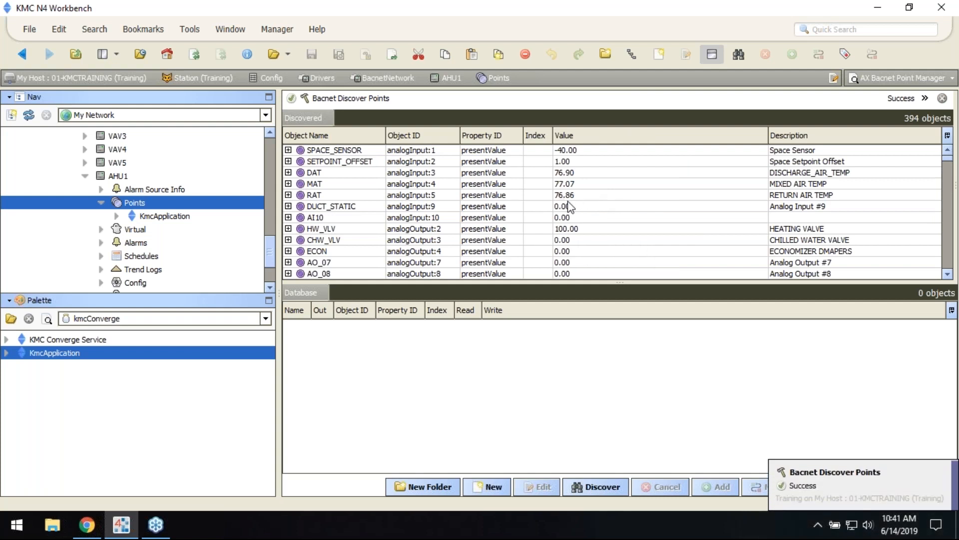
{"action": "left_click", "coordinate": [315, 175]}
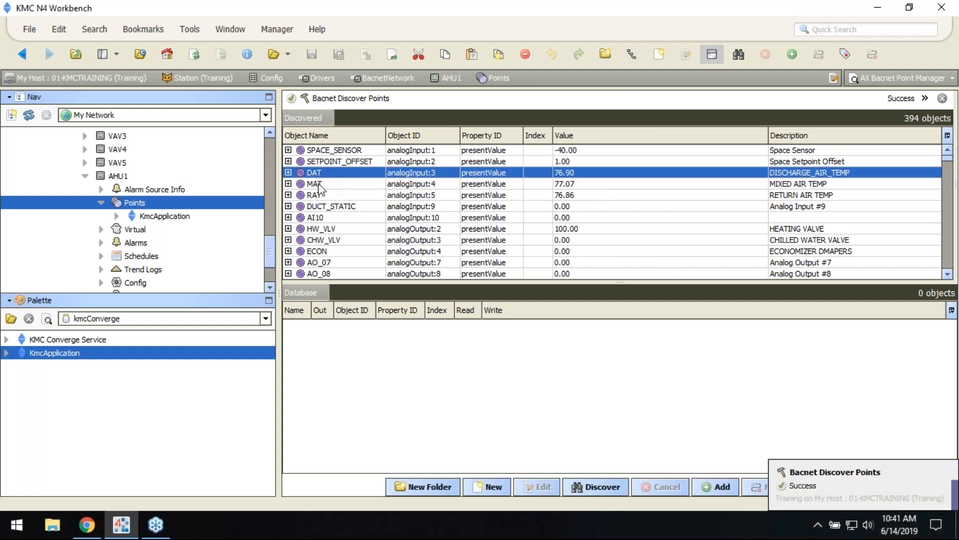
{"action": "left_click", "coordinate": [318, 185], "text": "ctrl"}
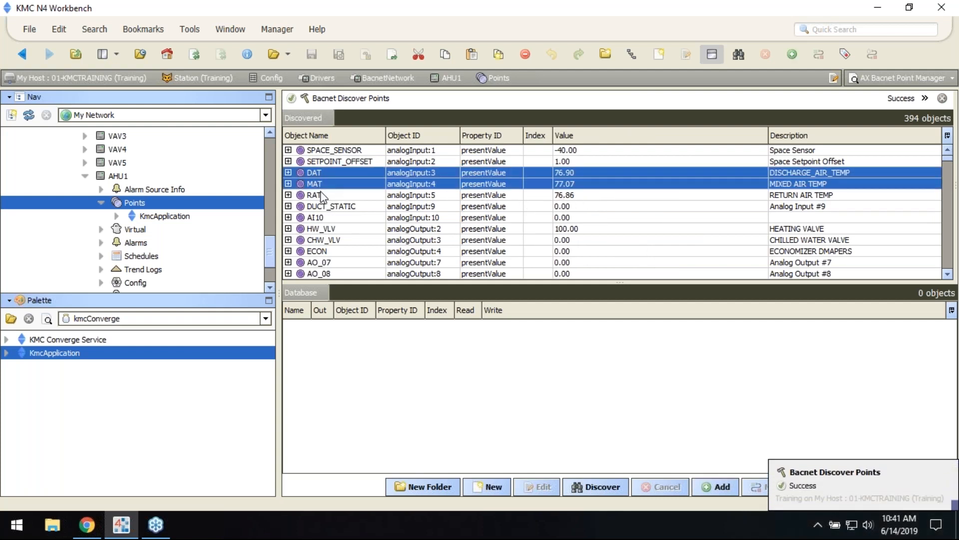
{"action": "left_click", "coordinate": [322, 196], "text": "ctrl"}
{"action": "left_click", "coordinate": [336, 229], "text": "ctrl"}
{"action": "left_click", "coordinate": [338, 240], "text": "ctrl"}
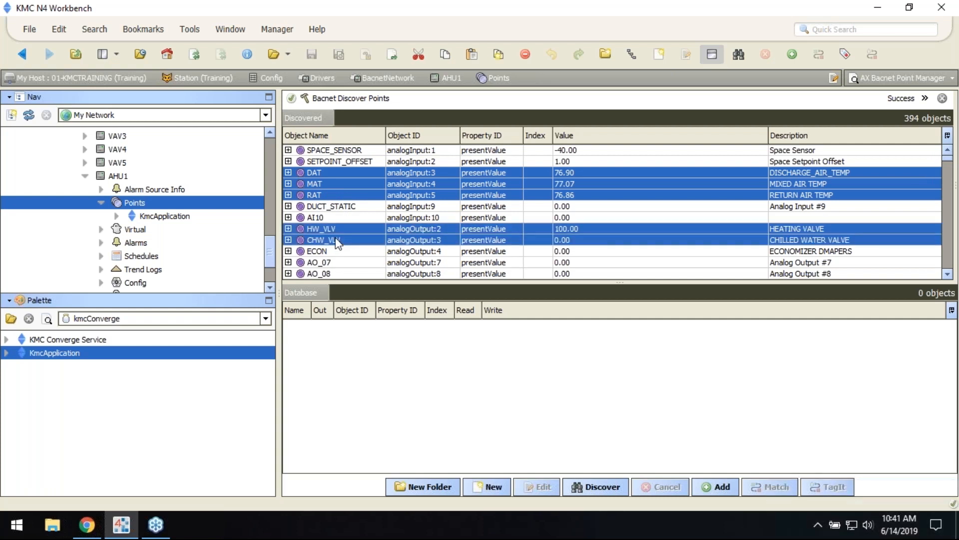
{"action": "left_click", "coordinate": [337, 251], "text": "ctrl"}
{"action": "scroll", "coordinate": [349, 251], "scroll_direction": "down", "scroll_amount": 3}
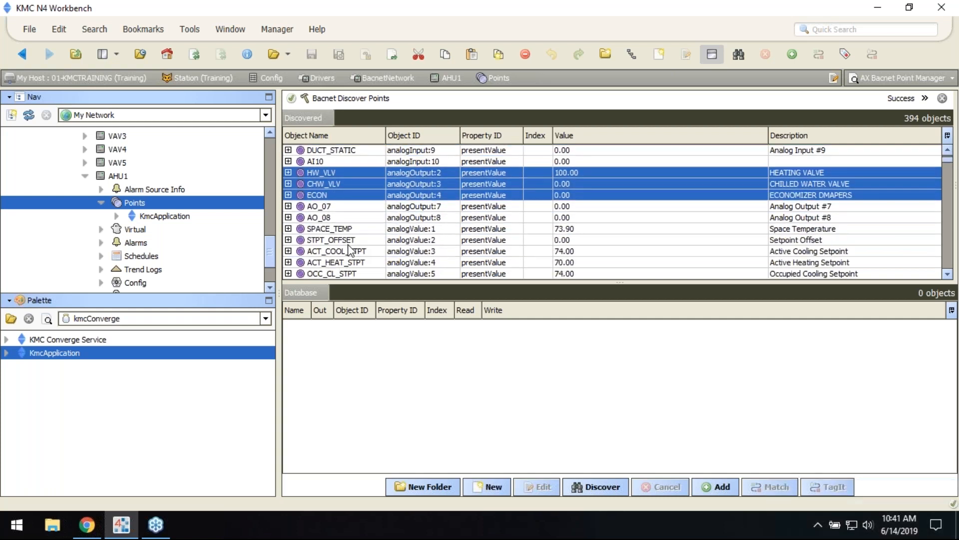
{"action": "left_click", "coordinate": [336, 240], "text": "ctrl"}
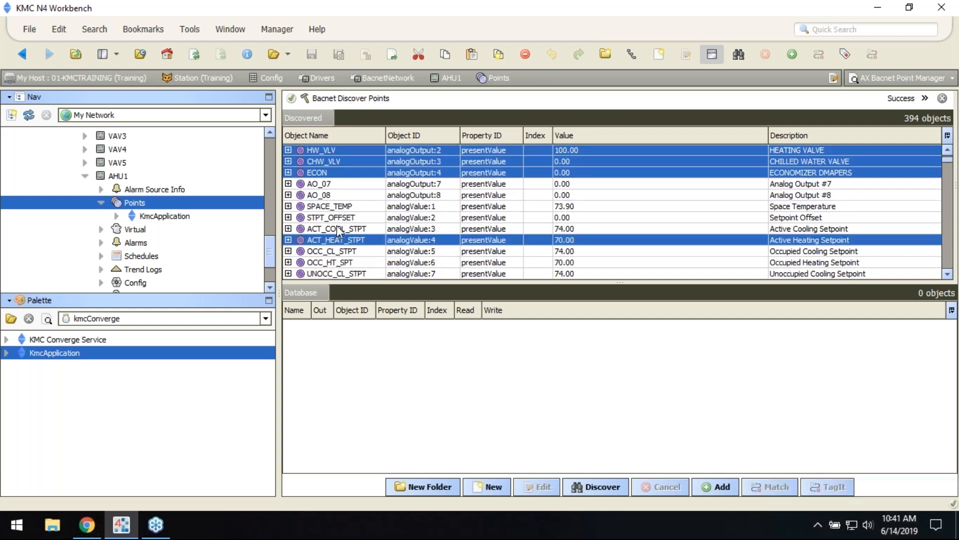
{"action": "left_click", "coordinate": [337, 227], "text": "ctrl"}
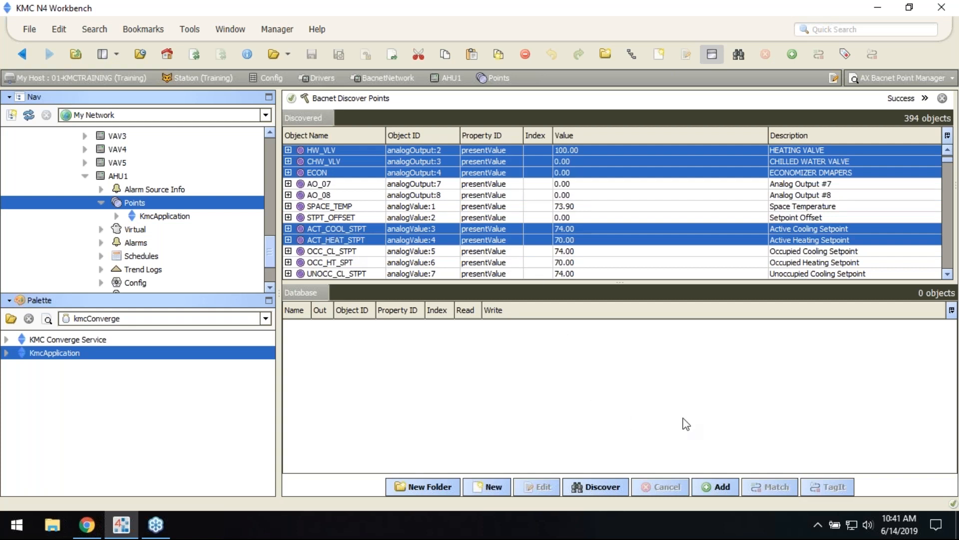
In the Add dialog, set Enabled to true for HW_VLV, CHW_VLV and ECON.
{"action": "left_click", "coordinate": [723, 489]}
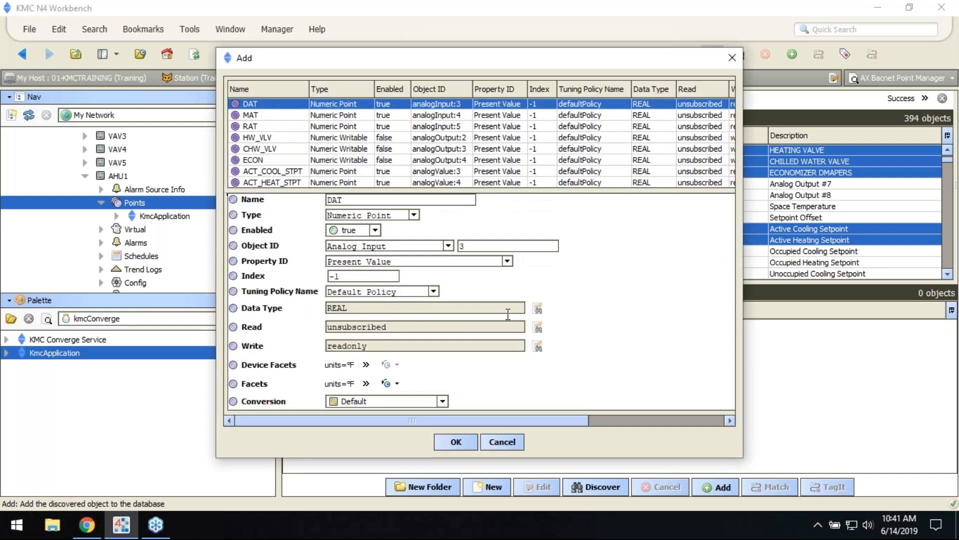
{"action": "left_click", "coordinate": [348, 141]}
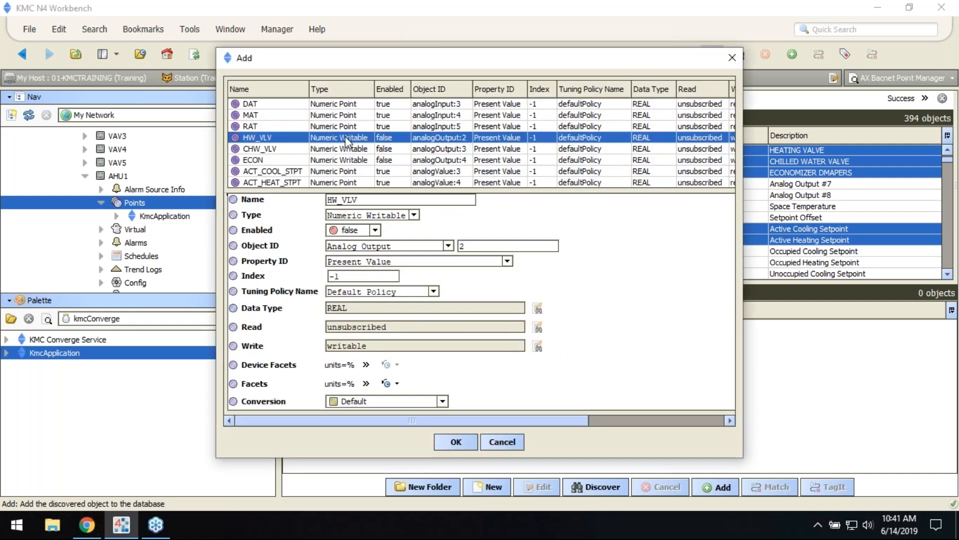
{"action": "left_click", "coordinate": [342, 149], "text": "shift"}
{"action": "left_click", "coordinate": [342, 160], "text": "shift"}
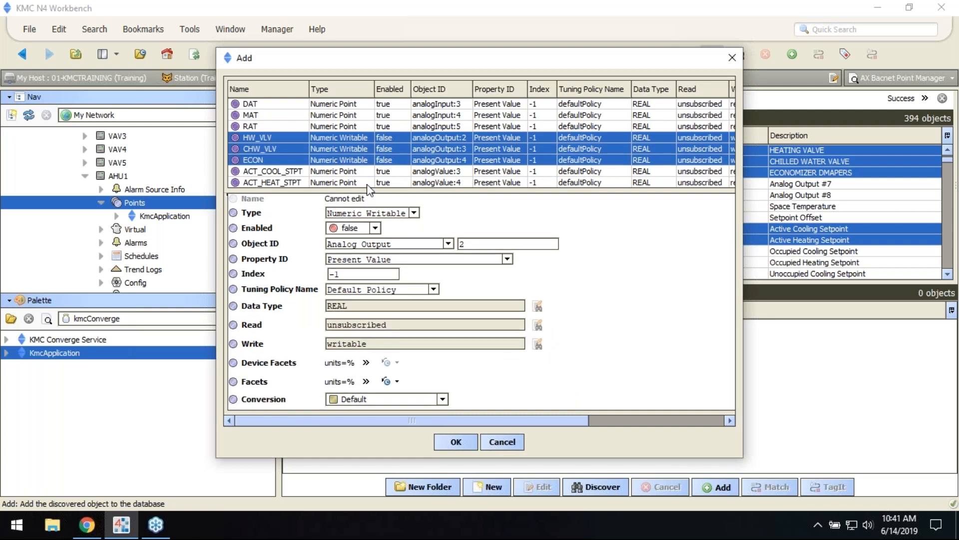
{"action": "left_click", "coordinate": [376, 228]}
{"action": "left_click", "coordinate": [350, 251]}
Select all eight points, DAT through ACT_HEAT_STPT, and confirm adding them.
{"action": "left_click", "coordinate": [258, 105]}
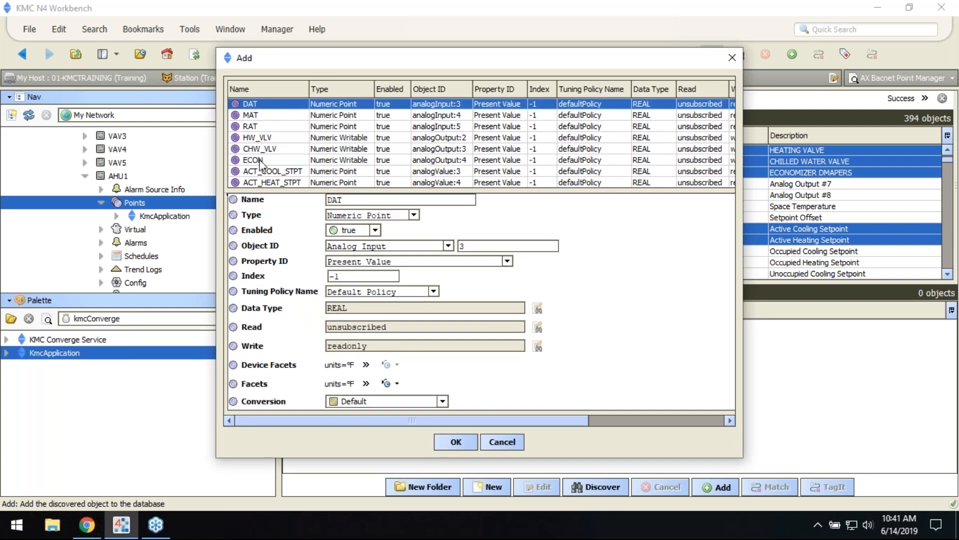
{"action": "left_click", "coordinate": [254, 183], "text": "shift"}
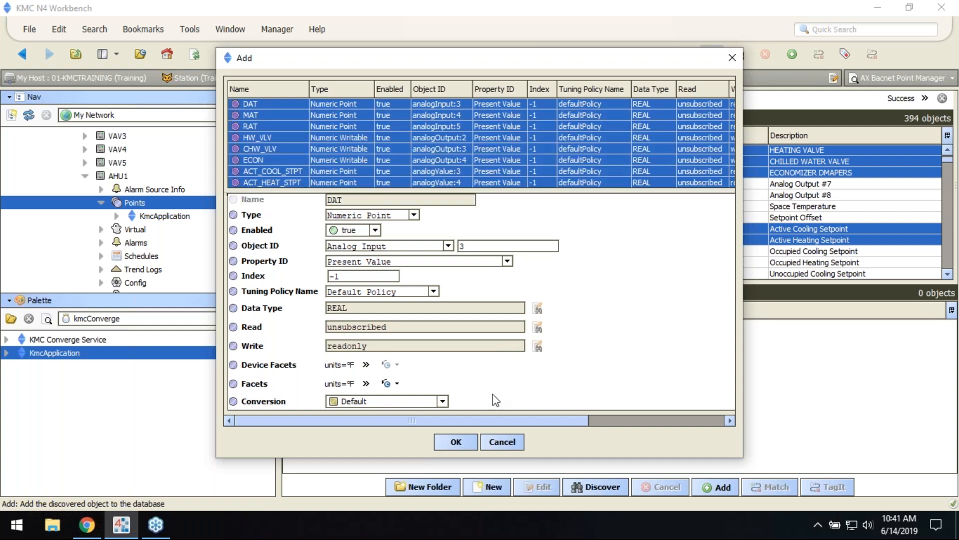
{"action": "left_click", "coordinate": [460, 442]}
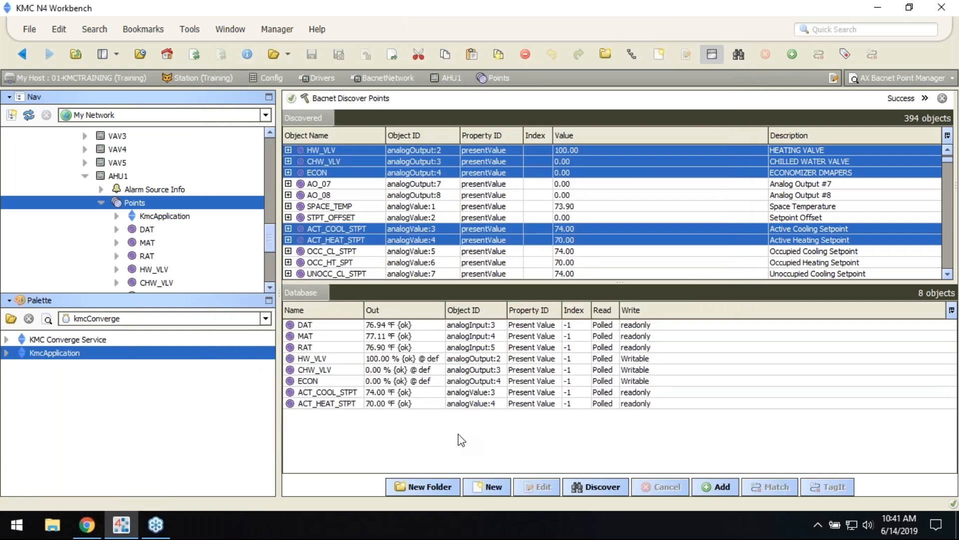
Hide the Discovered list and expand AHU1's KmcApplication to reveal Graphical Points.
{"action": "left_click", "coordinate": [712, 54]}
{"action": "scroll", "coordinate": [165, 250], "scroll_direction": "down", "scroll_amount": 2}
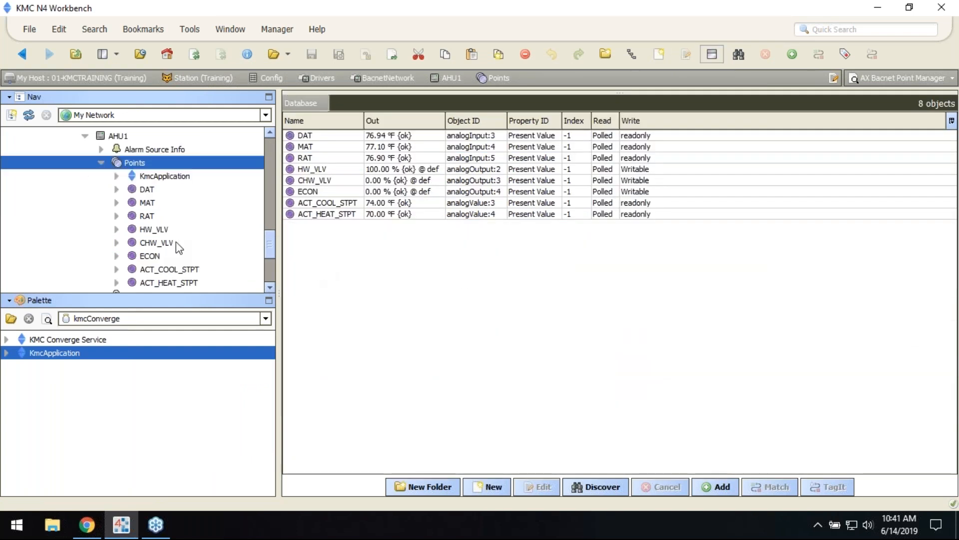
{"action": "scroll", "coordinate": [178, 214], "scroll_direction": "up", "scroll_amount": 1}
{"action": "left_click", "coordinate": [116, 176]}
{"action": "left_click", "coordinate": [180, 191]}
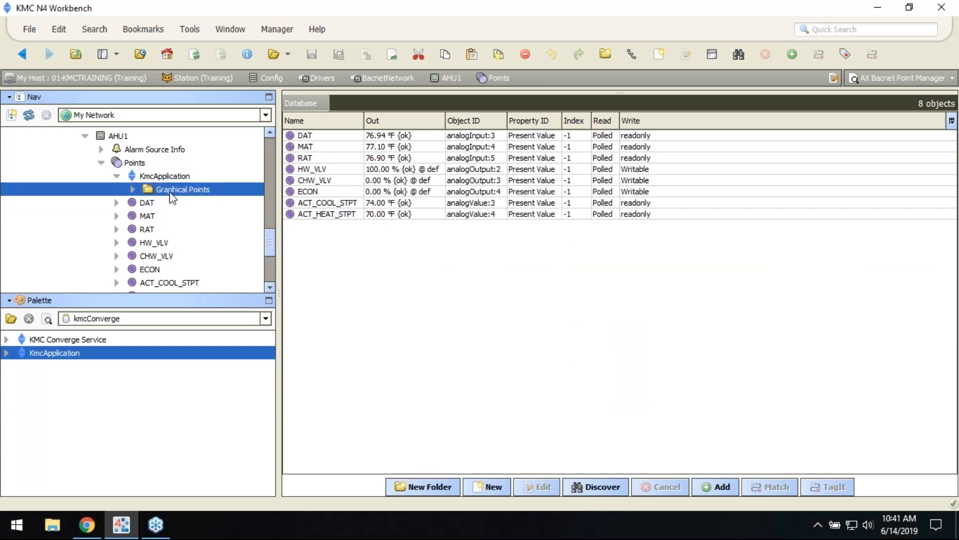
Drag the eight points DAT through ACT_HEAT_STPT into Graphical Points and open its wire sheet.
{"action": "scroll", "coordinate": [268, 242], "scroll_direction": "down", "scroll_amount": 1}
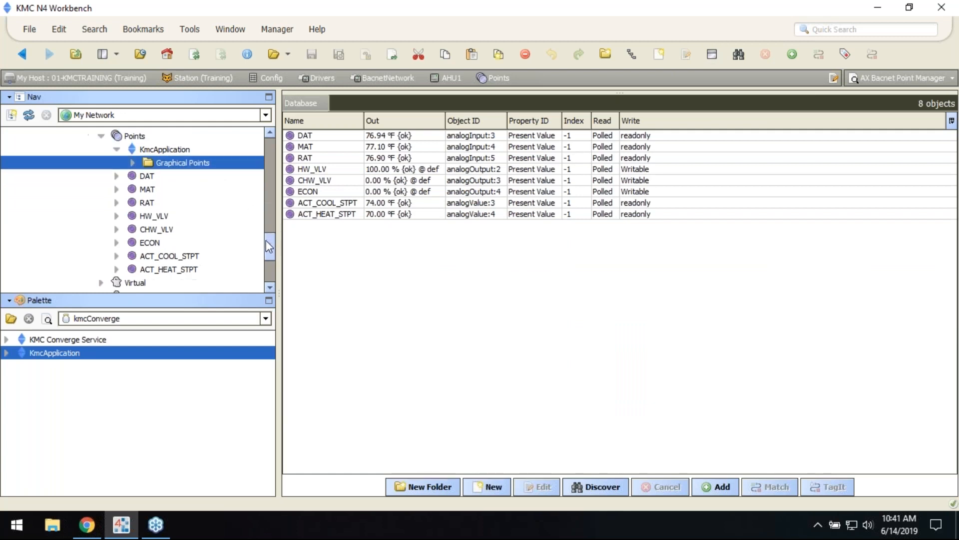
{"action": "left_click", "coordinate": [146, 177]}
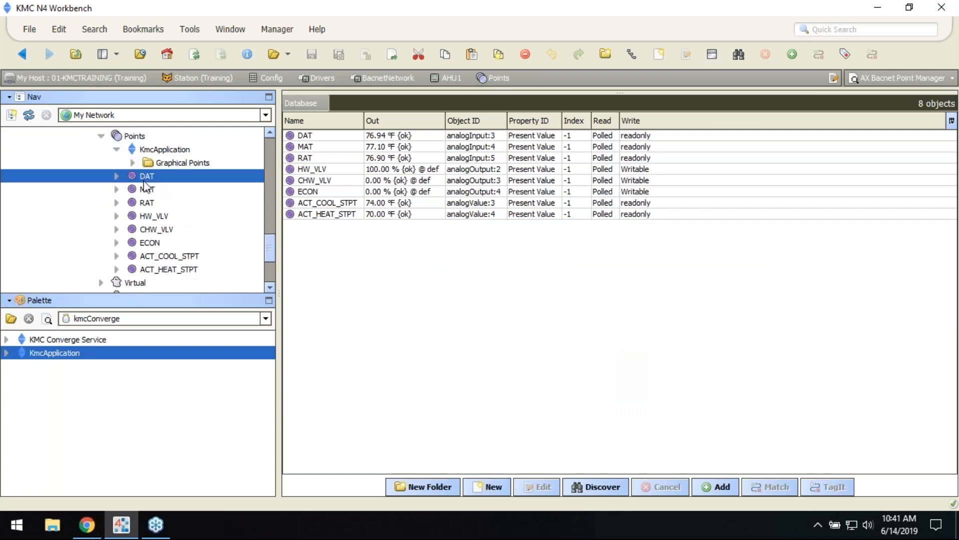
{"action": "left_click", "coordinate": [154, 272], "text": "shift"}
{"action": "left_click_drag", "start_coordinate": [156, 274], "coordinate": [171, 162]}
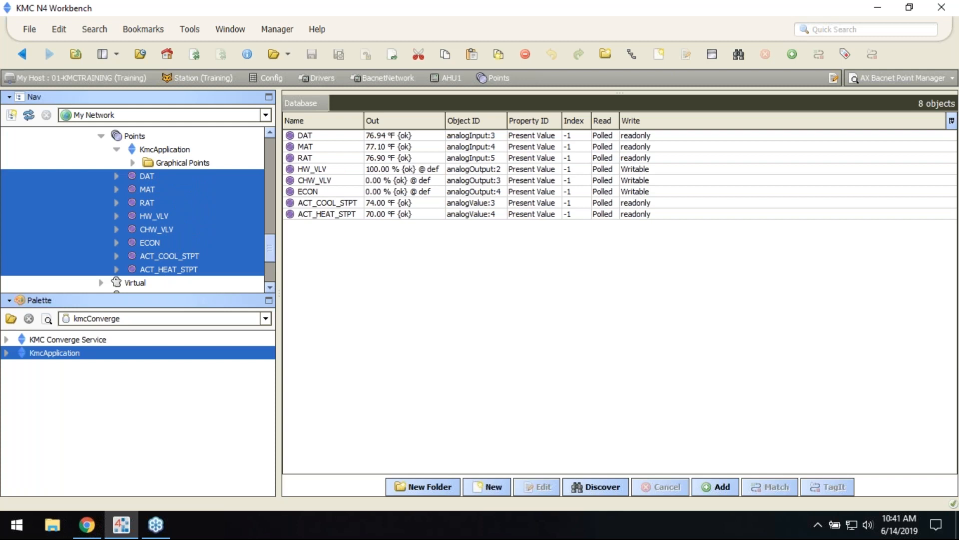
{"action": "double_click", "coordinate": [172, 163]}
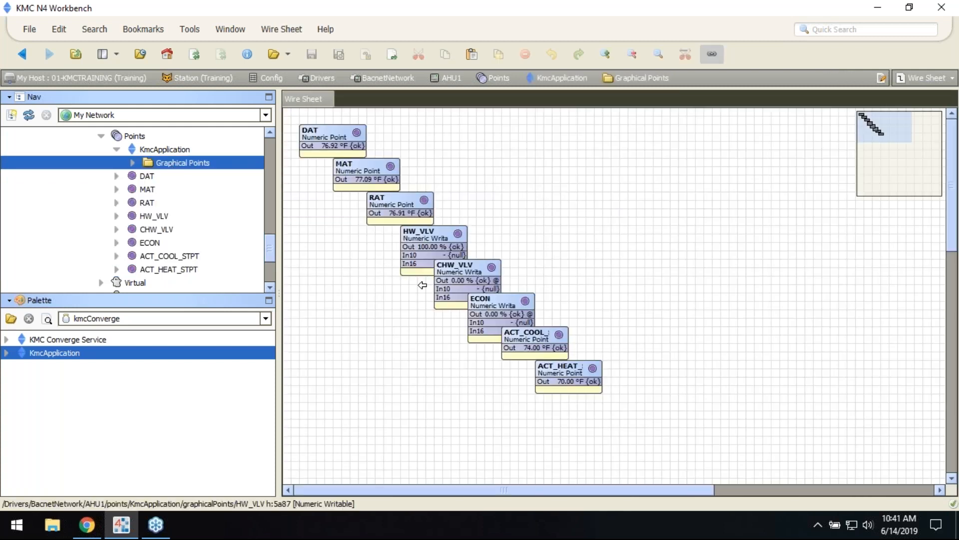
Collapse AHU1's KmcApplication and expand VAV5 and its Points folder.
{"action": "left_click", "coordinate": [117, 150]}
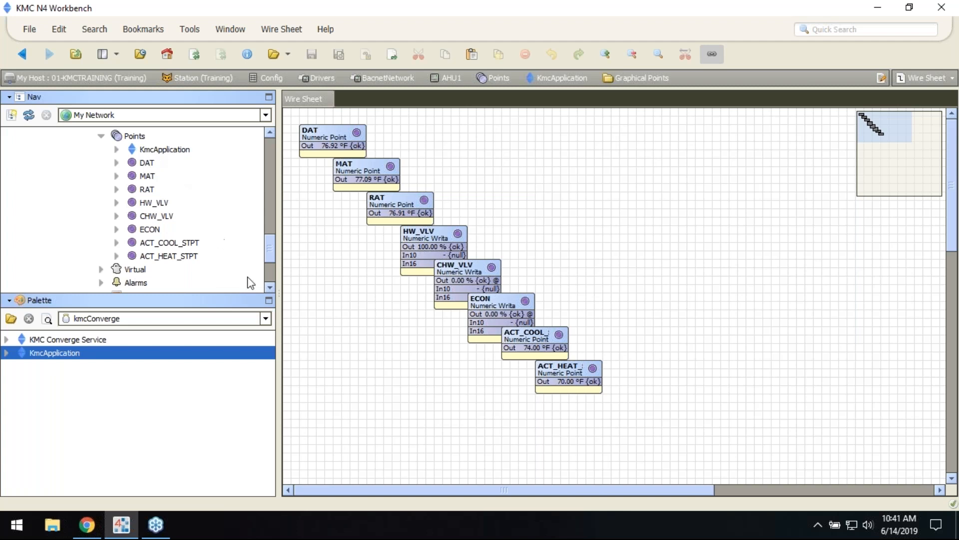
{"action": "scroll", "coordinate": [266, 229], "scroll_direction": "up", "scroll_amount": 4}
{"action": "scroll", "coordinate": [264, 233], "scroll_direction": "down", "scroll_amount": 1}
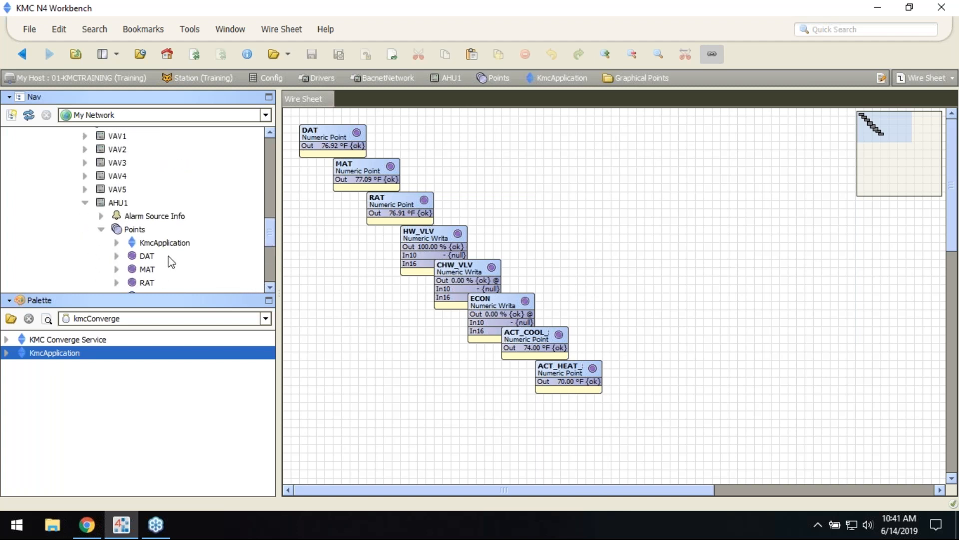
{"action": "left_click", "coordinate": [85, 189]}
{"action": "left_click", "coordinate": [101, 202]}
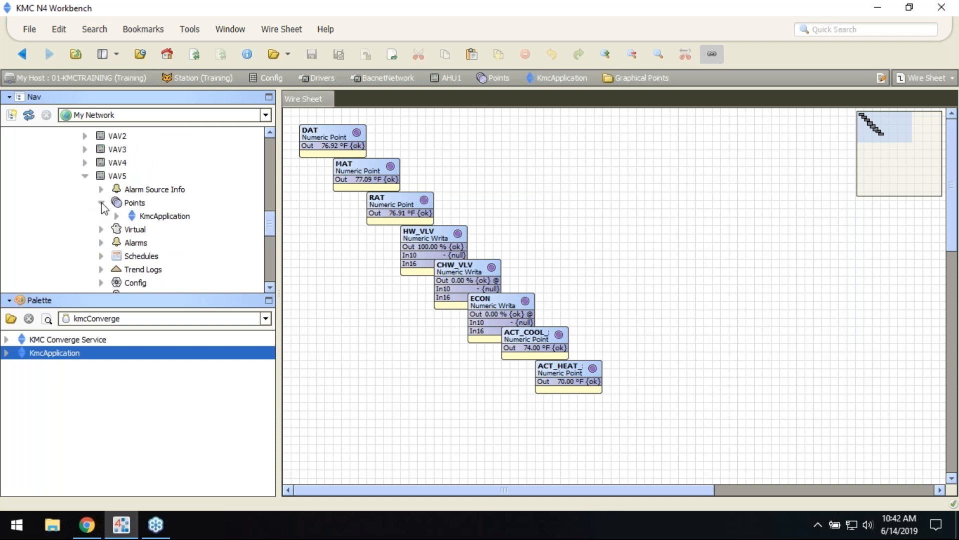
Open VAV5's Graphical Points wire sheet, then collapse VAV5's Points folder.
{"action": "double_click", "coordinate": [157, 222]}
{"action": "left_click", "coordinate": [116, 217]}
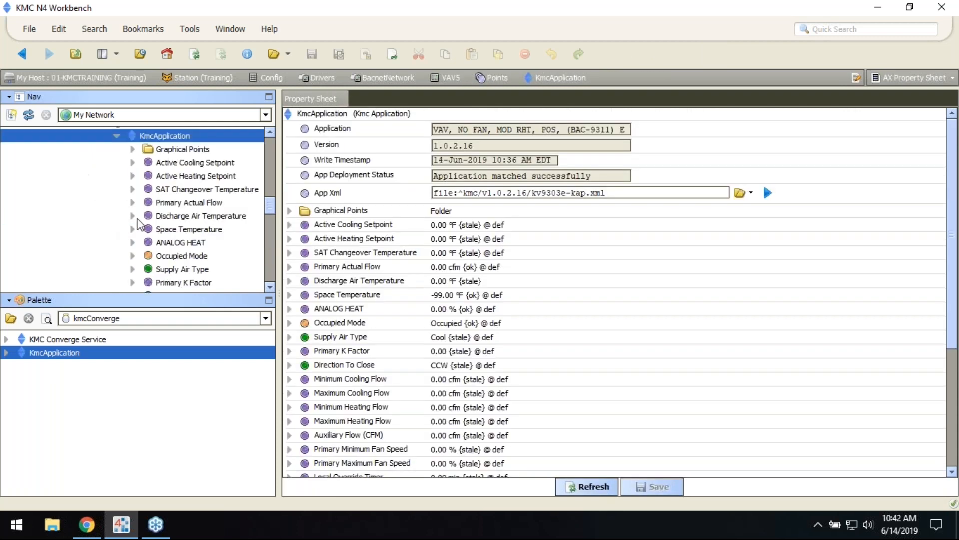
{"action": "double_click", "coordinate": [176, 150]}
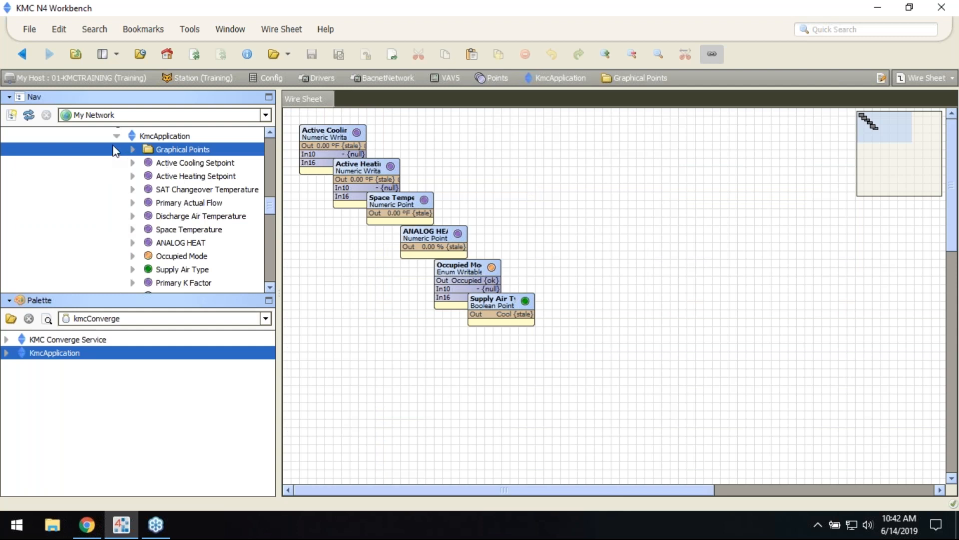
{"action": "scroll", "coordinate": [149, 165], "scroll_direction": "up", "scroll_amount": 2}
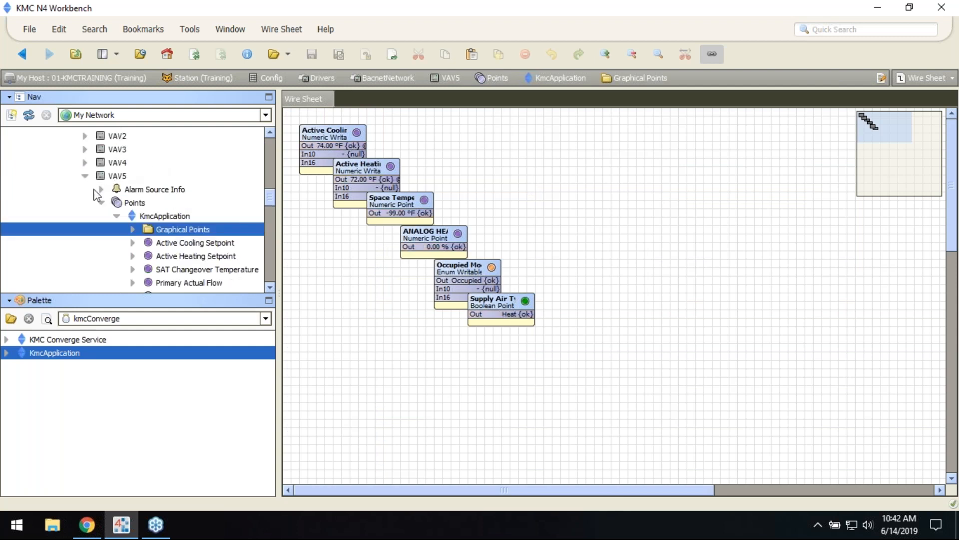
{"action": "left_click", "coordinate": [102, 202]}
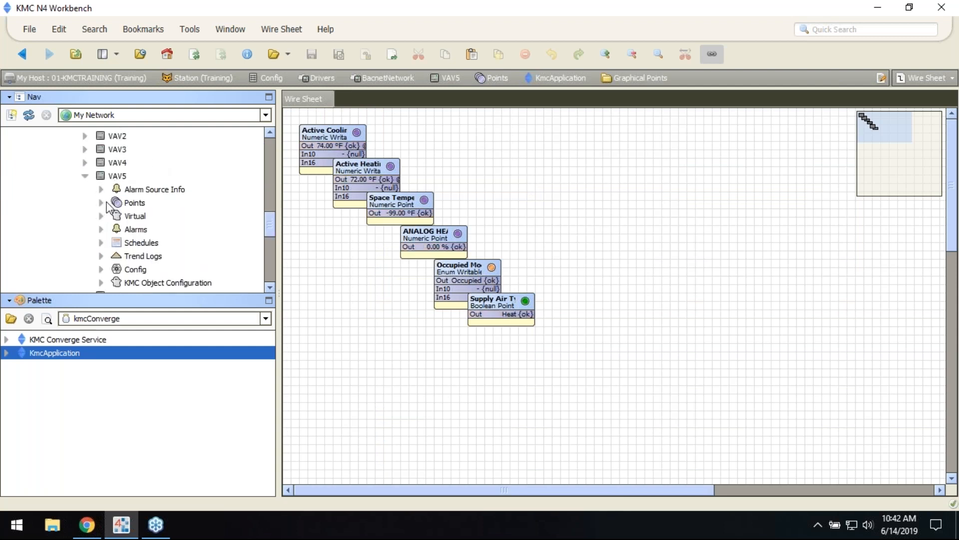
Collapse VAV5 and inspect AHU1's KmcApplication and Graphical Points, then collapse AHU1.
{"action": "left_click", "coordinate": [84, 176]}
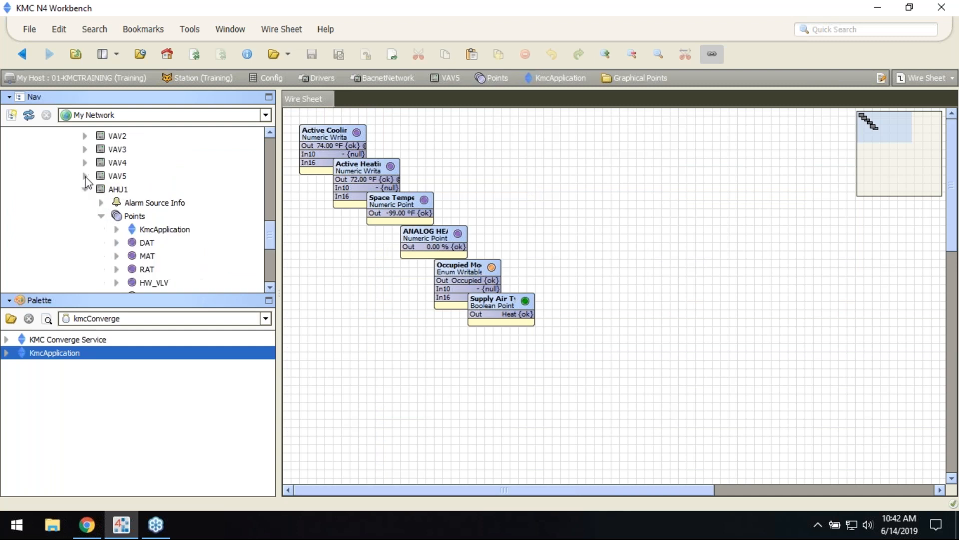
{"action": "left_click", "coordinate": [116, 230]}
{"action": "left_click", "coordinate": [178, 245]}
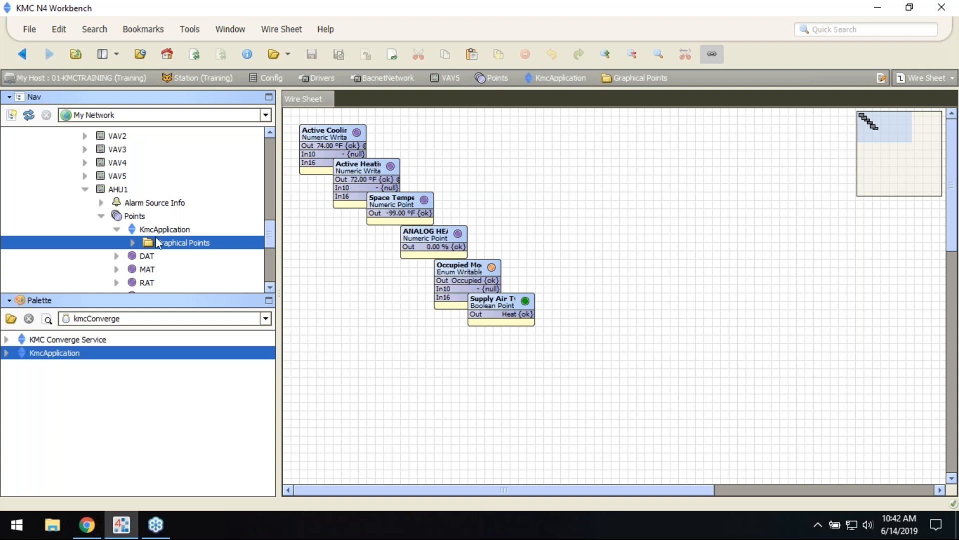
{"action": "left_click", "coordinate": [119, 189]}
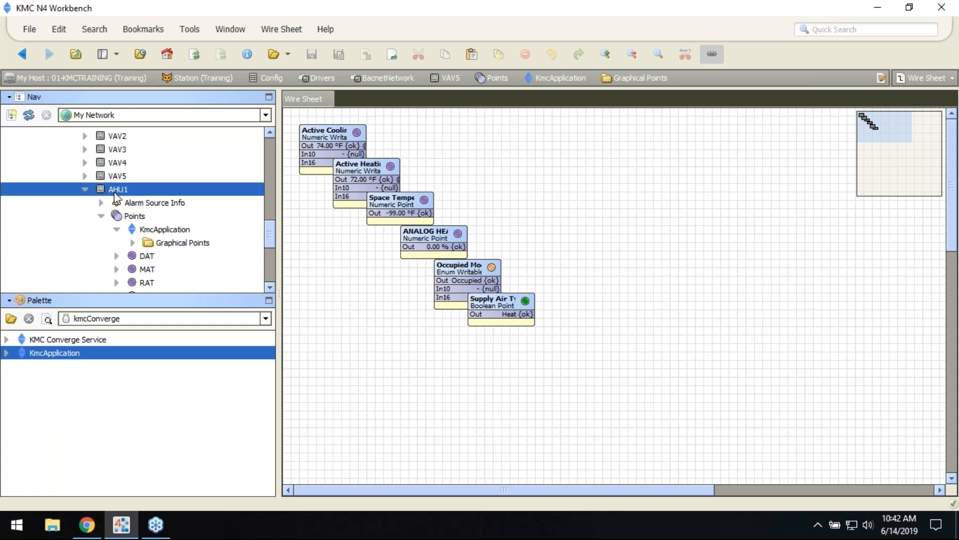
{"action": "left_click", "coordinate": [86, 190]}
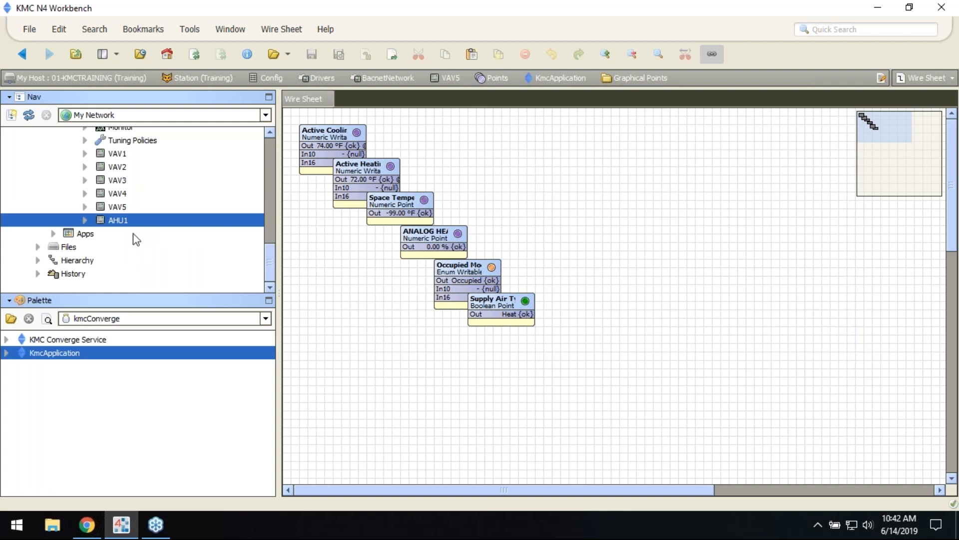
Expand AHU1 to list its points and drag the splitter down to enlarge the Nav pane.
{"action": "scroll", "coordinate": [133, 236], "scroll_direction": "up", "scroll_amount": 3}
{"action": "scroll", "coordinate": [134, 229], "scroll_direction": "up", "scroll_amount": 2}
{"action": "scroll", "coordinate": [135, 222], "scroll_direction": "down", "scroll_amount": 5}
{"action": "left_click", "coordinate": [85, 221]}
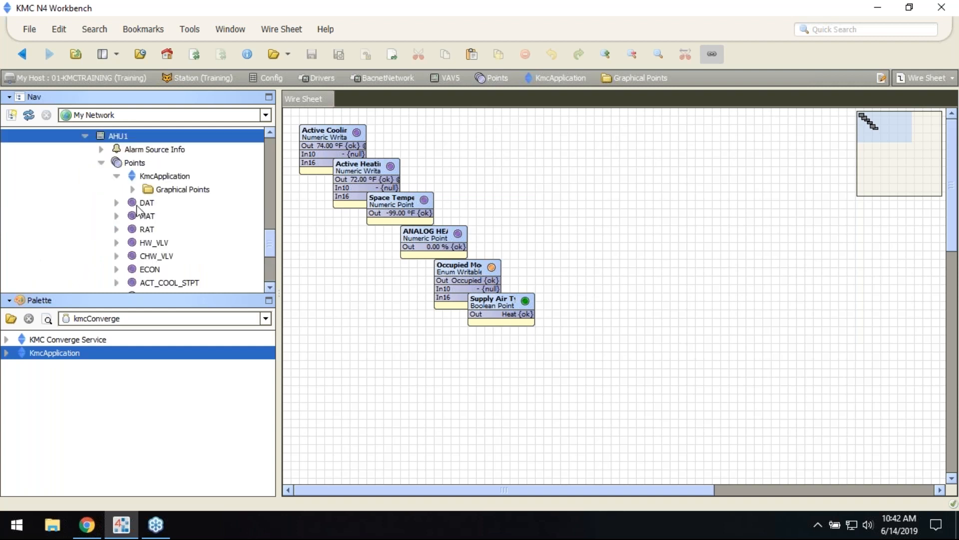
{"action": "scroll", "coordinate": [125, 176], "scroll_direction": "down", "scroll_amount": 1}
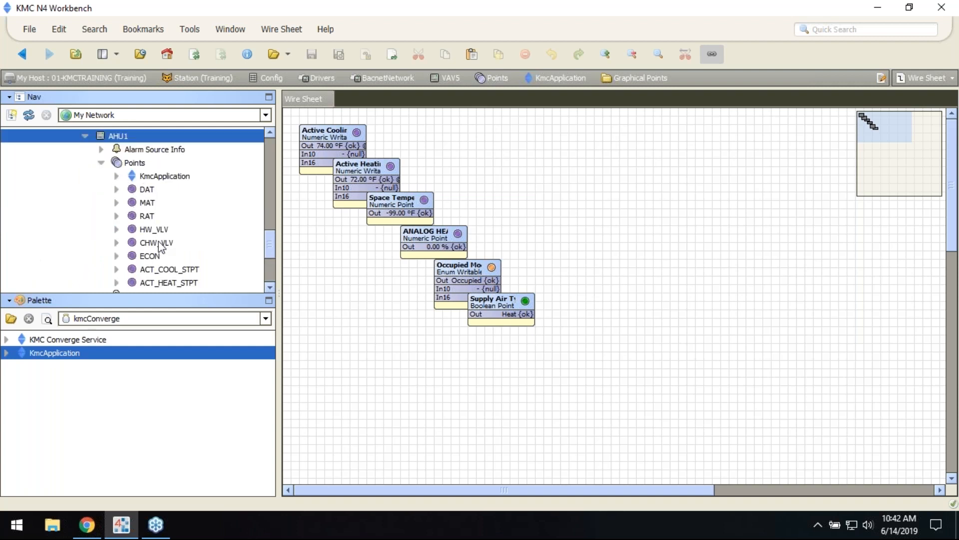
{"action": "scroll", "coordinate": [155, 235], "scroll_direction": "down", "scroll_amount": 3}
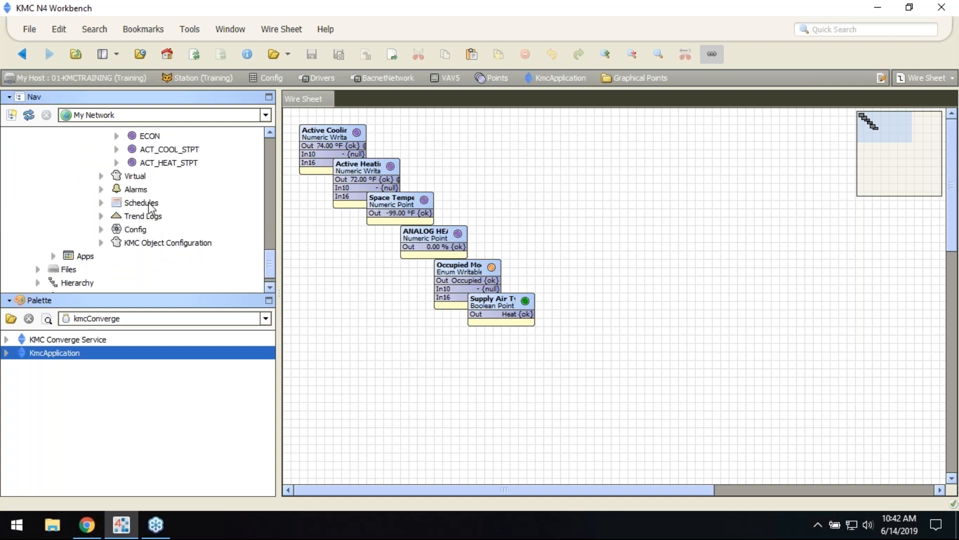
{"action": "scroll", "coordinate": [150, 207], "scroll_direction": "up", "scroll_amount": 3}
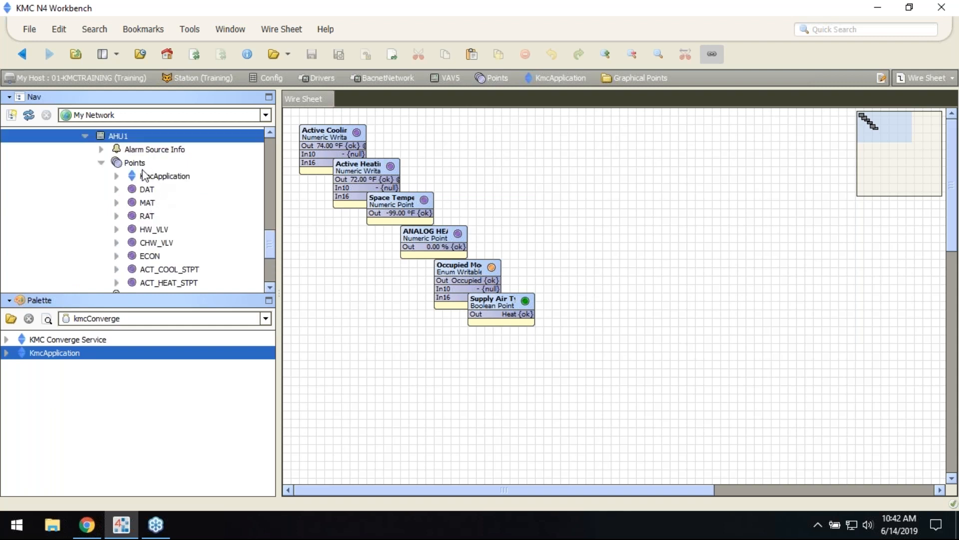
{"action": "left_click_drag", "start_coordinate": [36, 296], "coordinate": [43, 410]}
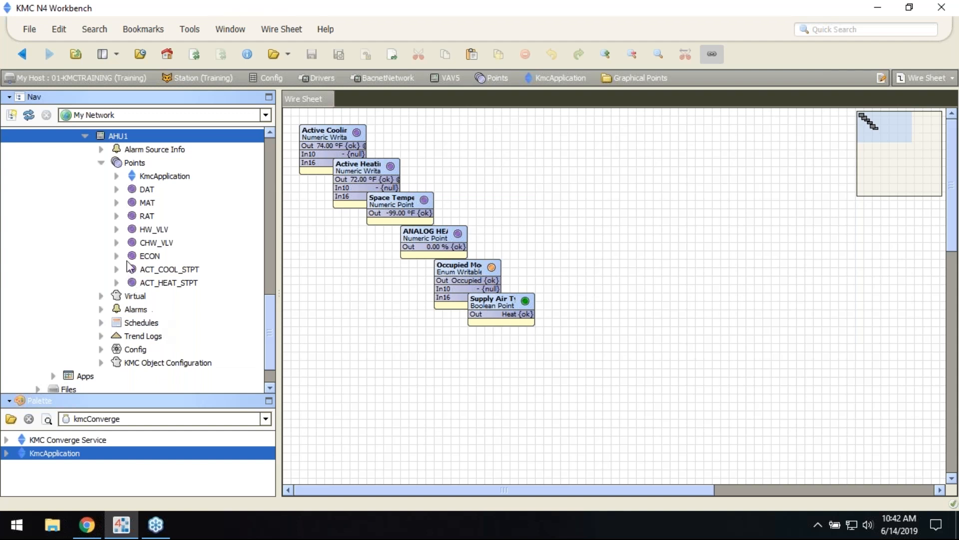
{"action": "scroll", "coordinate": [134, 256], "scroll_direction": "up", "scroll_amount": 1}
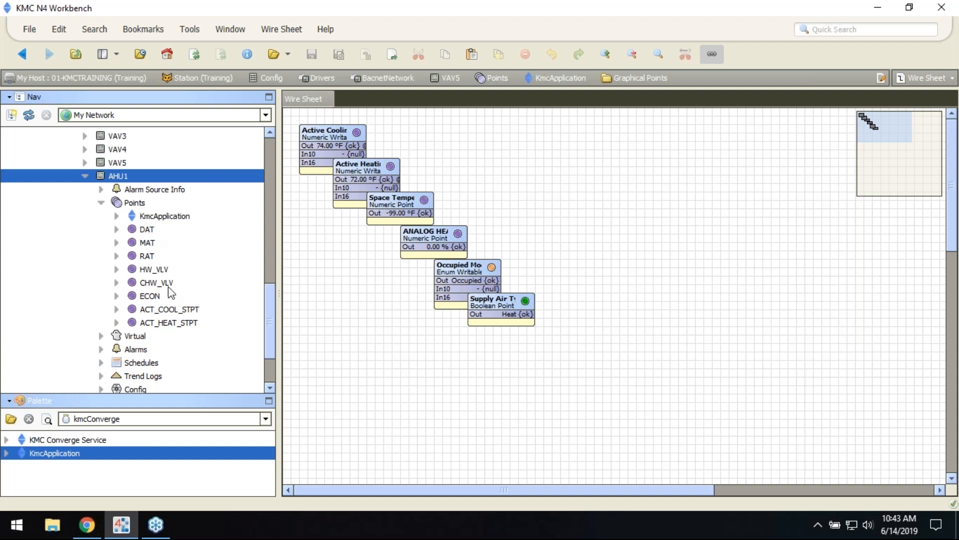
{"action": "scroll", "coordinate": [145, 328], "scroll_direction": "down", "scroll_amount": 2}
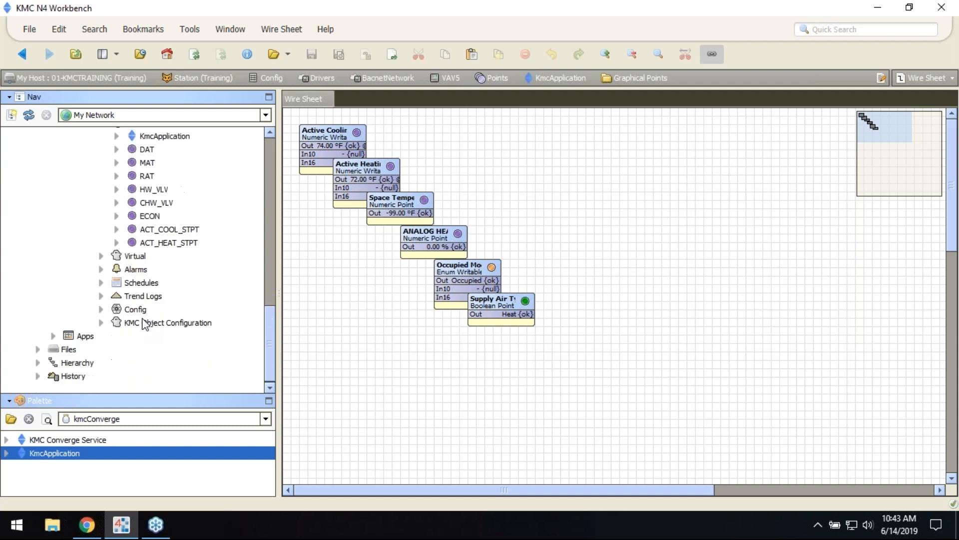
Load the schedule palette and drop a BooleanSchedule named AHU_SCHED onto AHU1.
{"action": "left_click", "coordinate": [97, 420]}
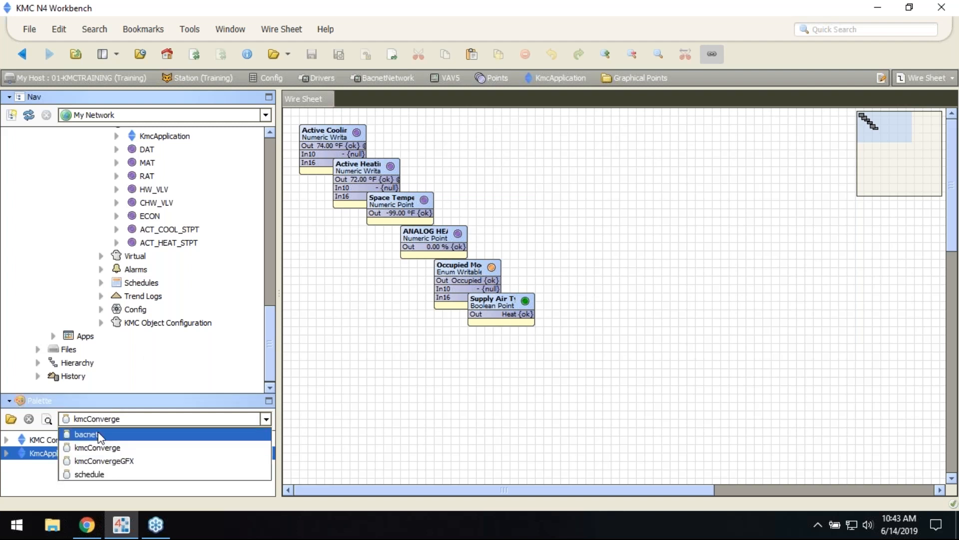
{"action": "left_click", "coordinate": [95, 474]}
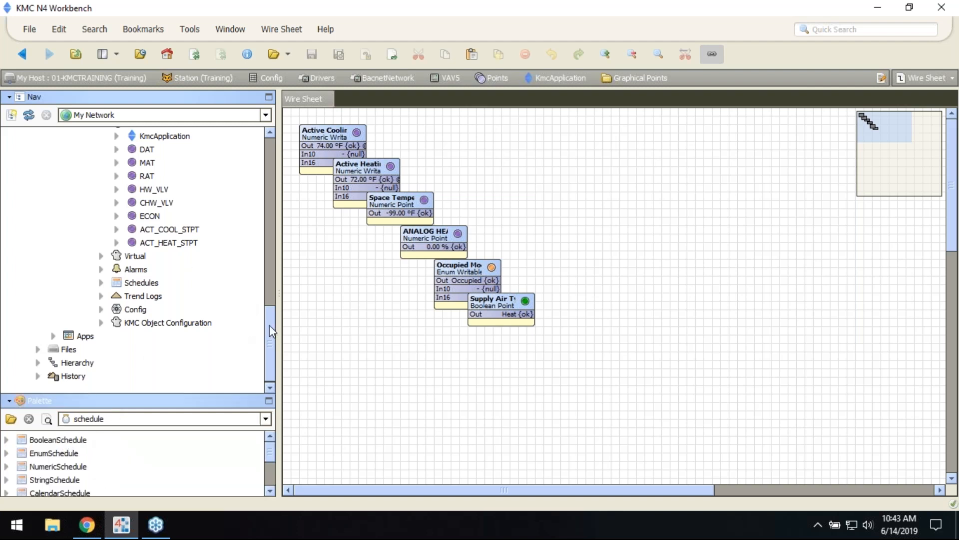
{"action": "left_click_drag", "start_coordinate": [268, 325], "coordinate": [266, 304]}
{"action": "left_click_drag", "start_coordinate": [54, 441], "coordinate": [364, 244]}
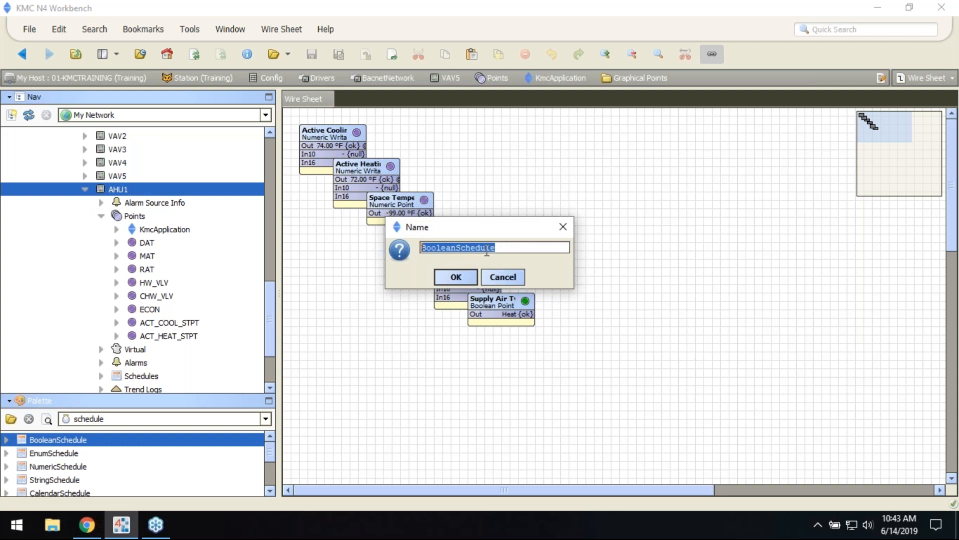
{"action": "type", "text": "AHU_SCHED"}
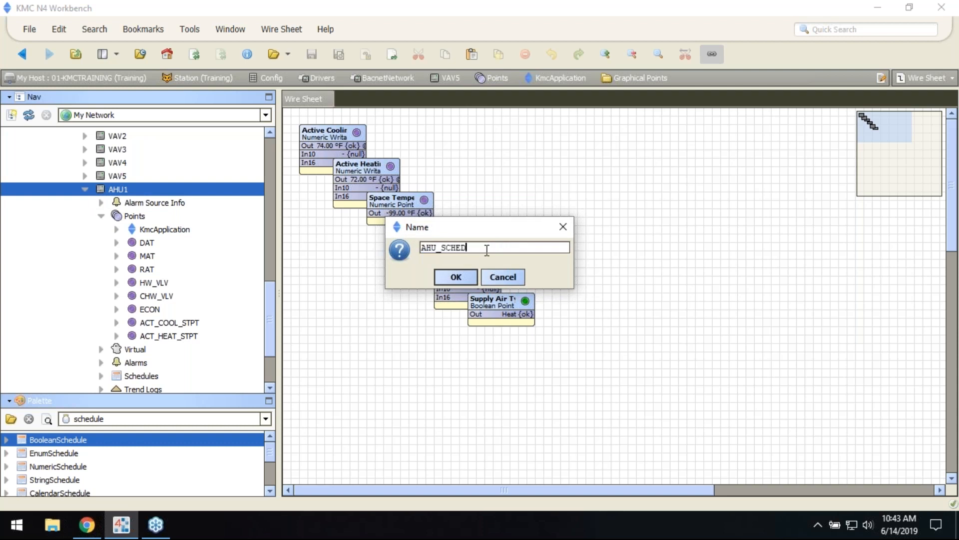
{"action": "left_click", "coordinate": [463, 277]}
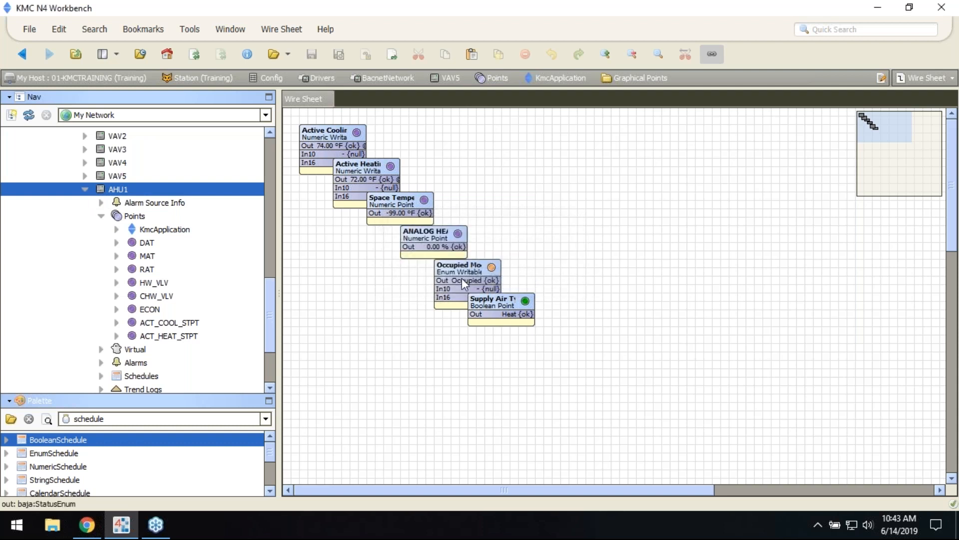
{"action": "scroll", "coordinate": [160, 324], "scroll_direction": "down", "scroll_amount": 3}
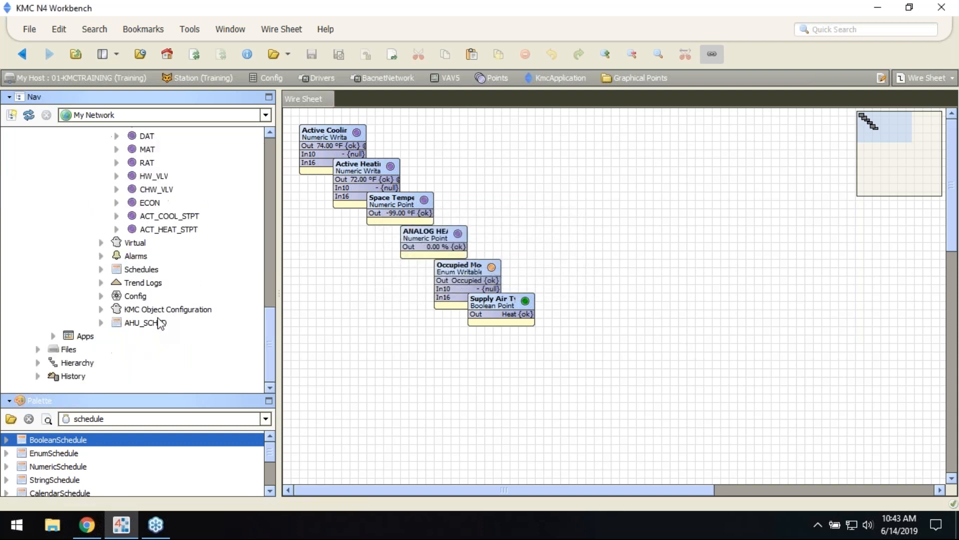
{"action": "left_click", "coordinate": [146, 324]}
Create a Monday 7:00 AM–4:00 PM event, apply it Monday–Friday, and save.
{"action": "double_click", "coordinate": [141, 323]}
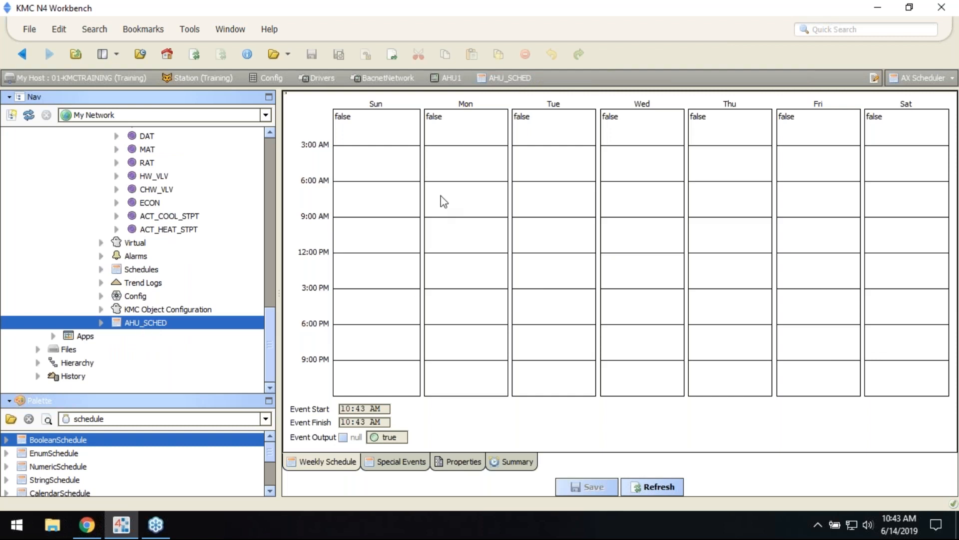
{"action": "left_click_drag", "start_coordinate": [443, 194], "coordinate": [450, 297]}
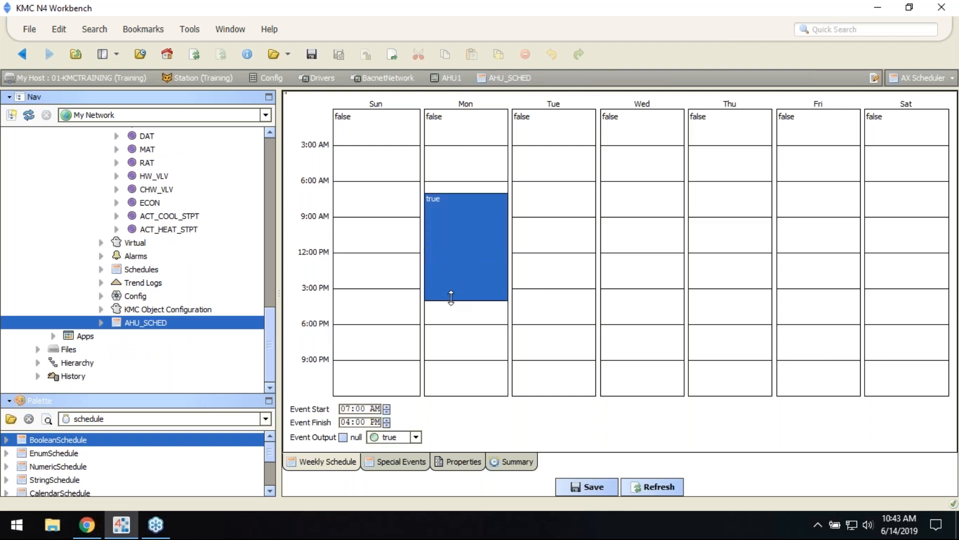
{"action": "right_click", "coordinate": [464, 257]}
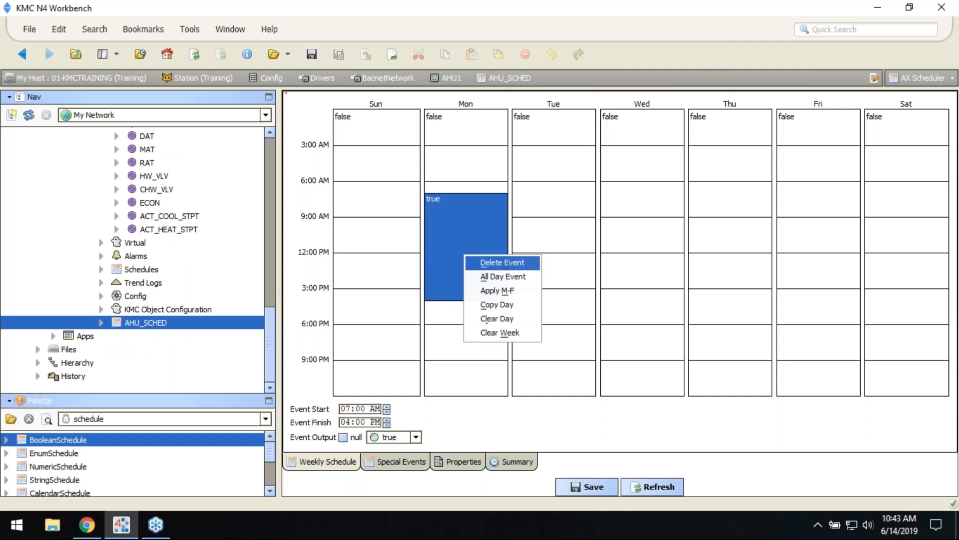
{"action": "left_click", "coordinate": [488, 287]}
{"action": "left_click", "coordinate": [592, 486]}
Set AHU_SCHED's facets to trueText=OCC, falseText=UNNOC and return to the weekly view.
{"action": "left_click", "coordinate": [463, 462]}
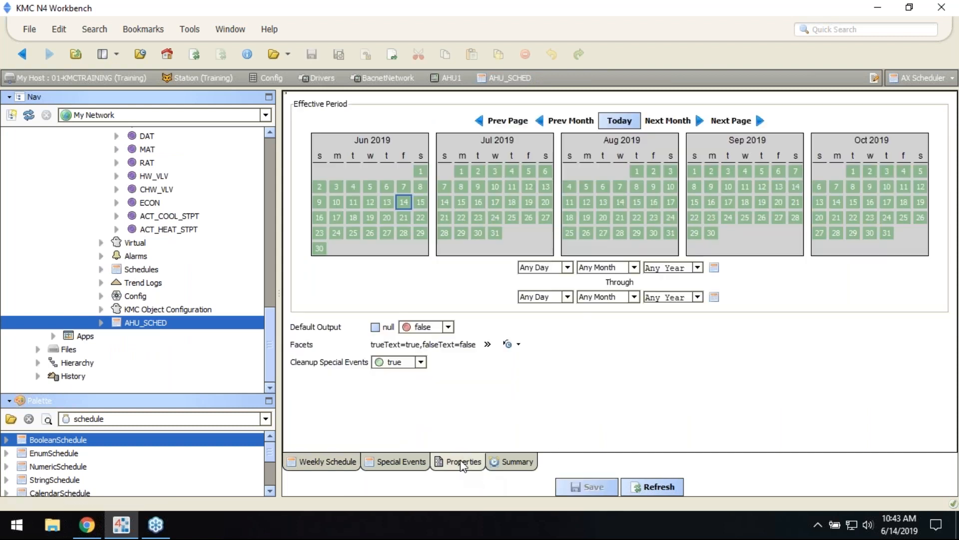
{"action": "left_click", "coordinate": [515, 345]}
{"action": "left_click", "coordinate": [532, 360]}
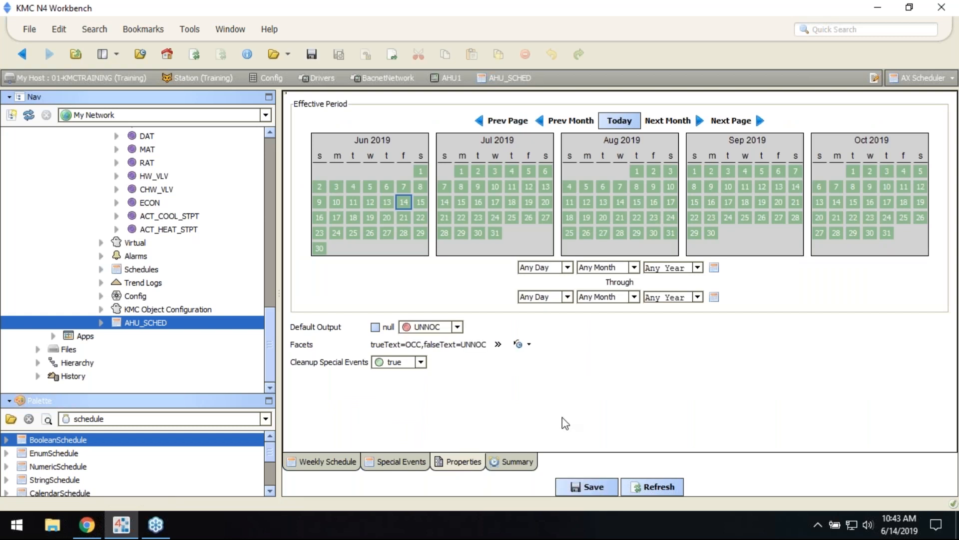
{"action": "left_click", "coordinate": [335, 464]}
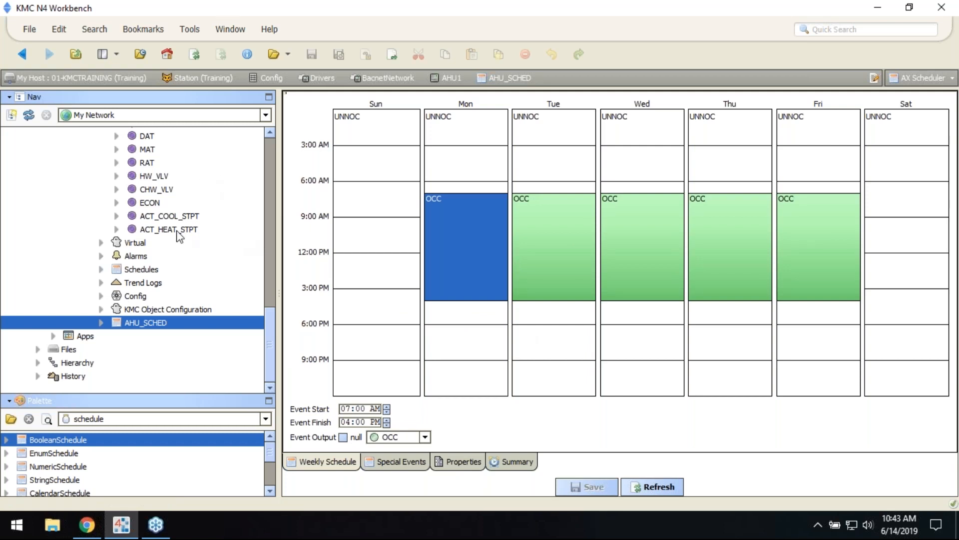
{"action": "scroll", "coordinate": [181, 272], "scroll_direction": "up", "scroll_amount": 1}
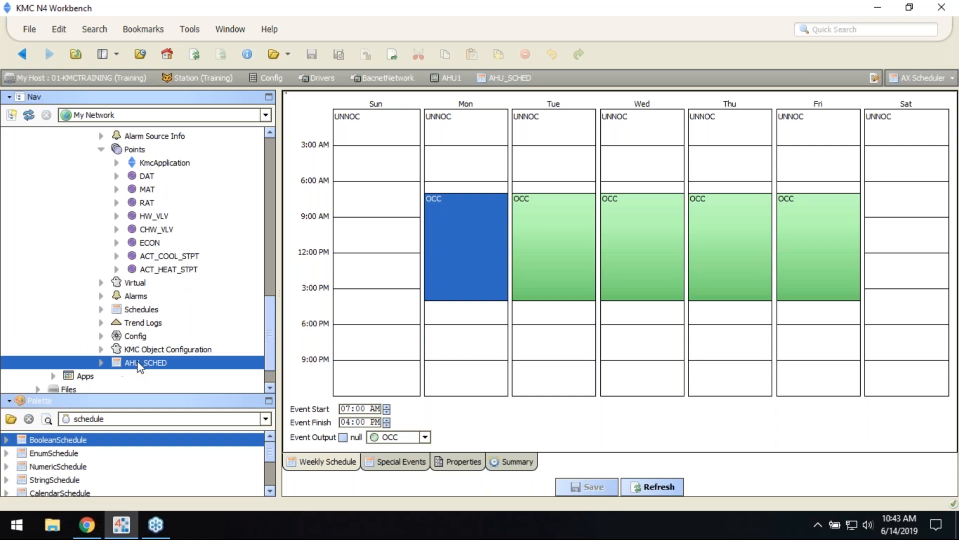
Open AHU1's Schedules in the Bacnet Schedule Export Manager and discover CAL_01, SCH_01 and WEEKLY_SCHEDULE.
{"action": "left_click", "coordinate": [131, 310]}
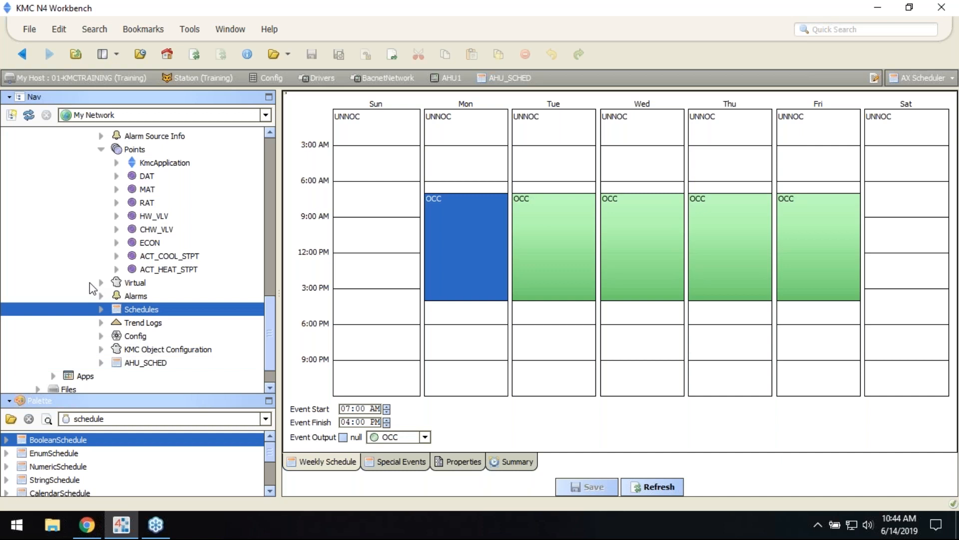
{"action": "double_click", "coordinate": [135, 311]}
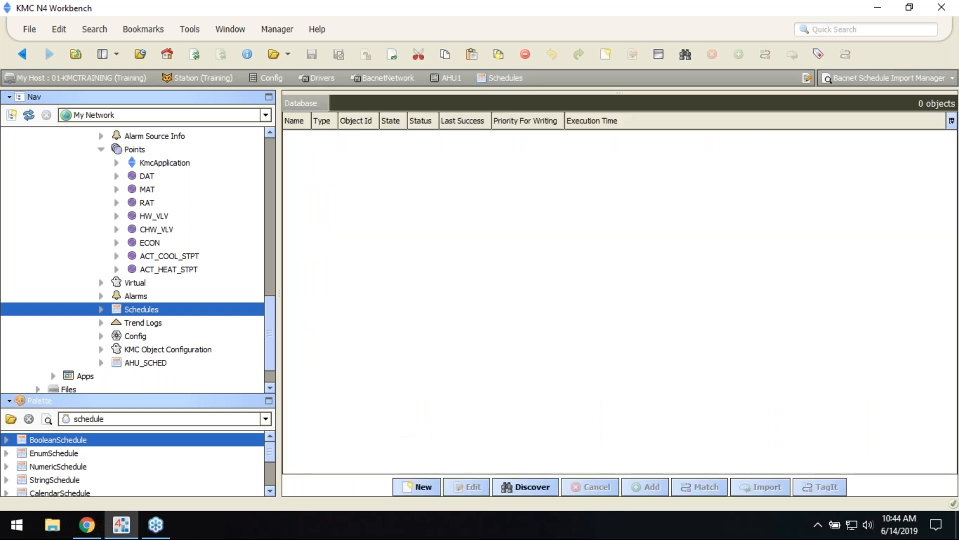
{"action": "left_click", "coordinate": [879, 78]}
{"action": "left_click", "coordinate": [866, 108]}
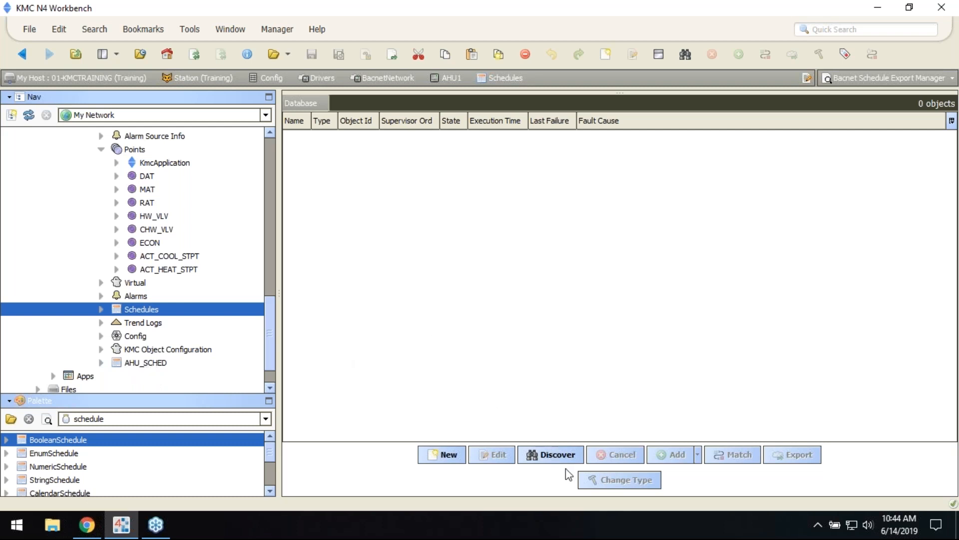
{"action": "left_click", "coordinate": [563, 455]}
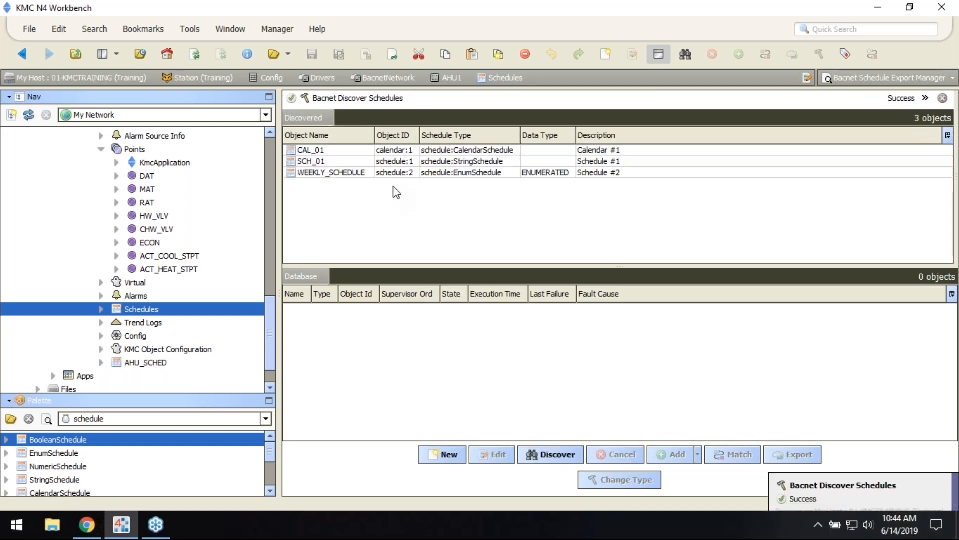
Start adding the discovered WEEKLY_SCHEDULE and browse its Supervisor Ord into Drivers.
{"action": "left_click", "coordinate": [436, 173]}
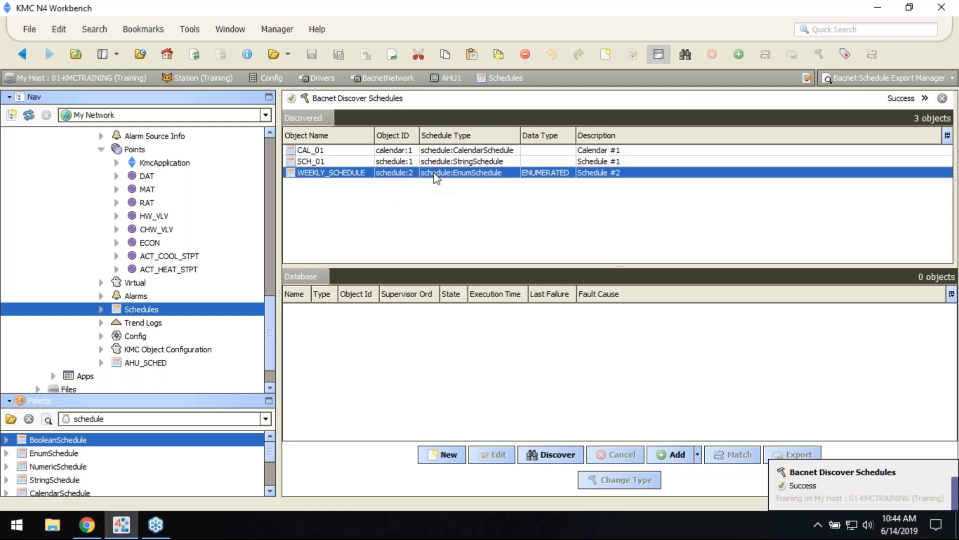
{"action": "left_click", "coordinate": [674, 455]}
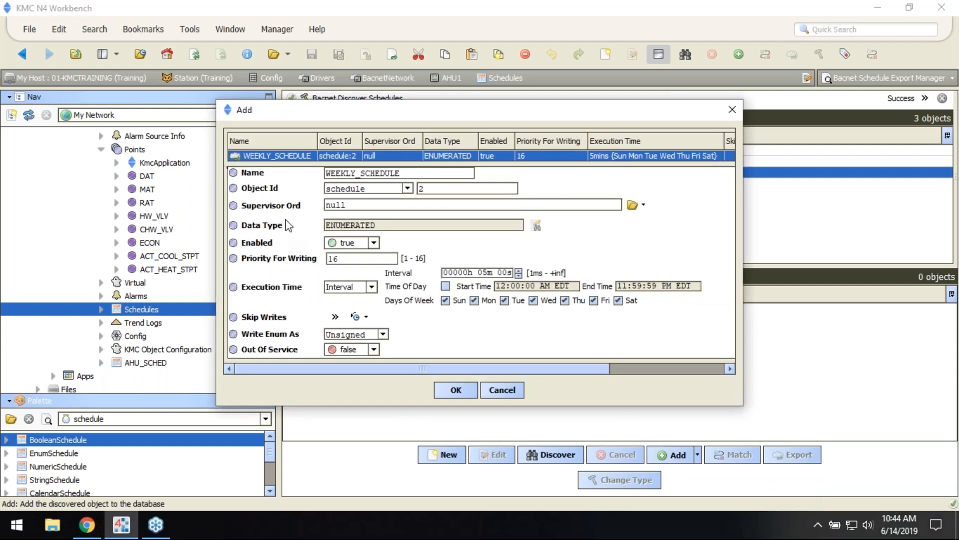
{"action": "left_click", "coordinate": [633, 205]}
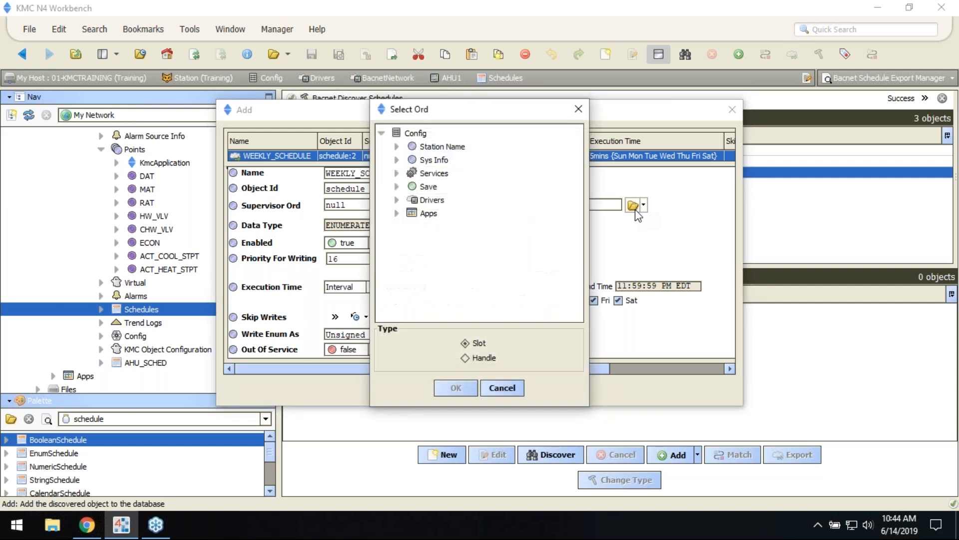
{"action": "left_click", "coordinate": [433, 201]}
{"action": "left_click", "coordinate": [397, 200]}
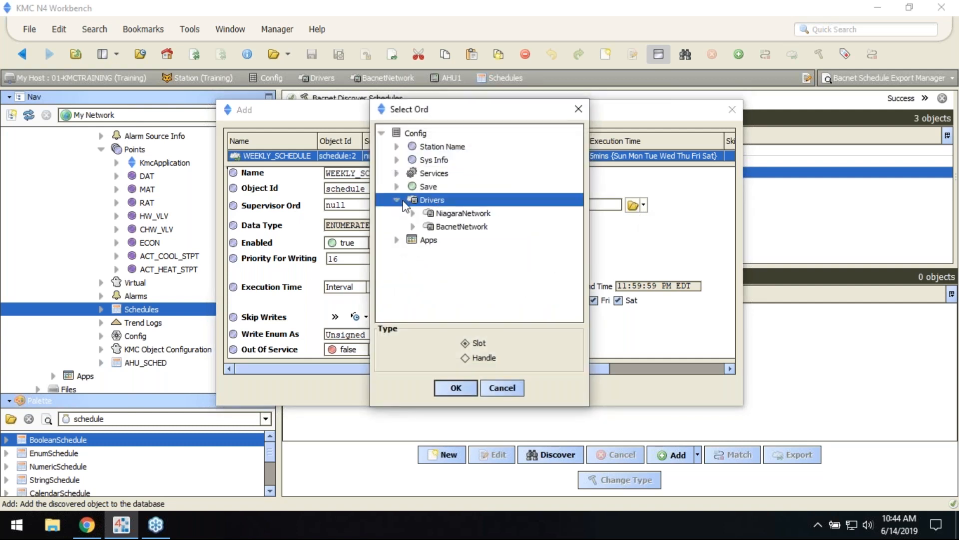
Pick BacnetNetwork > AHU1 > AHU_SCHED as supervisor and confirm the WEEKLY_SCHEDULE export record.
{"action": "left_click", "coordinate": [412, 227]}
{"action": "scroll", "coordinate": [470, 251], "scroll_direction": "down", "scroll_amount": 3}
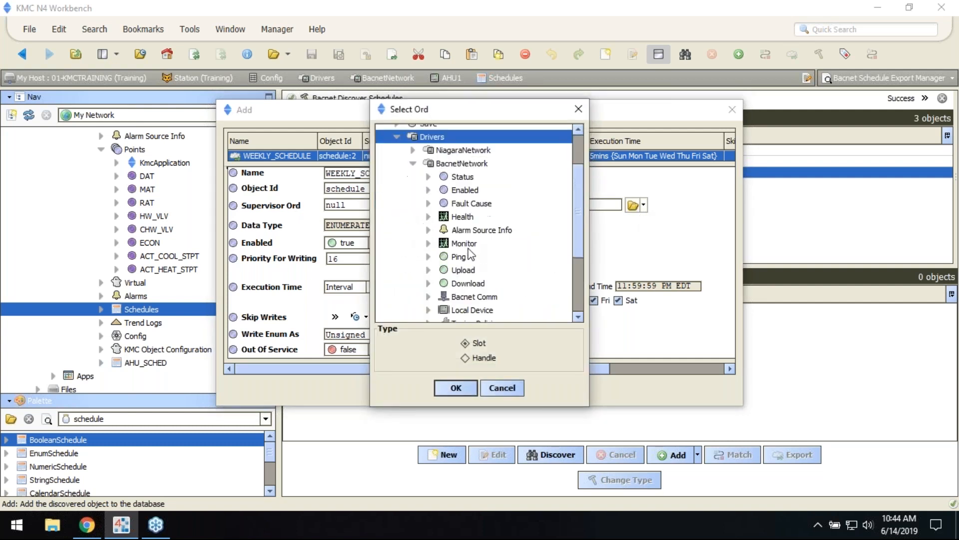
{"action": "scroll", "coordinate": [469, 252], "scroll_direction": "down", "scroll_amount": 1}
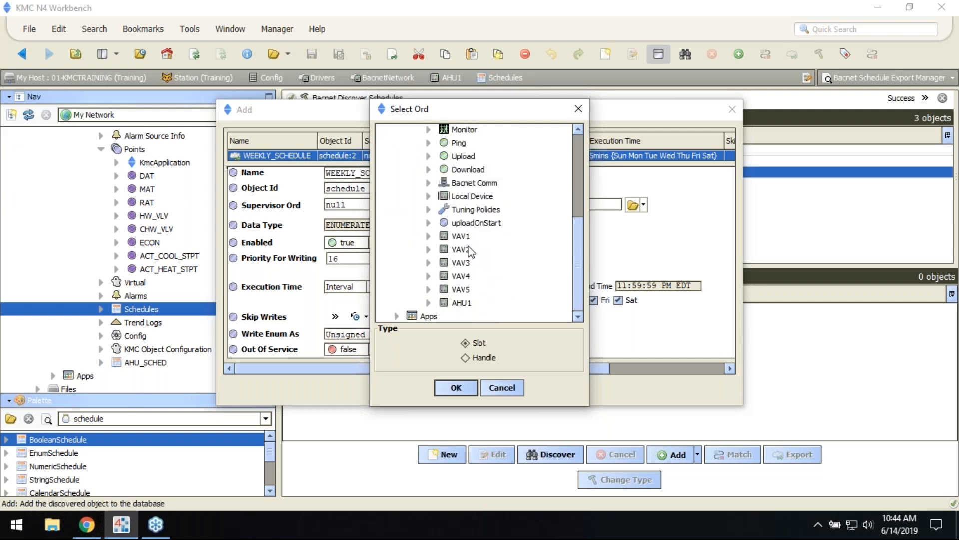
{"action": "left_click", "coordinate": [428, 303]}
{"action": "scroll", "coordinate": [464, 287], "scroll_direction": "down", "scroll_amount": 6}
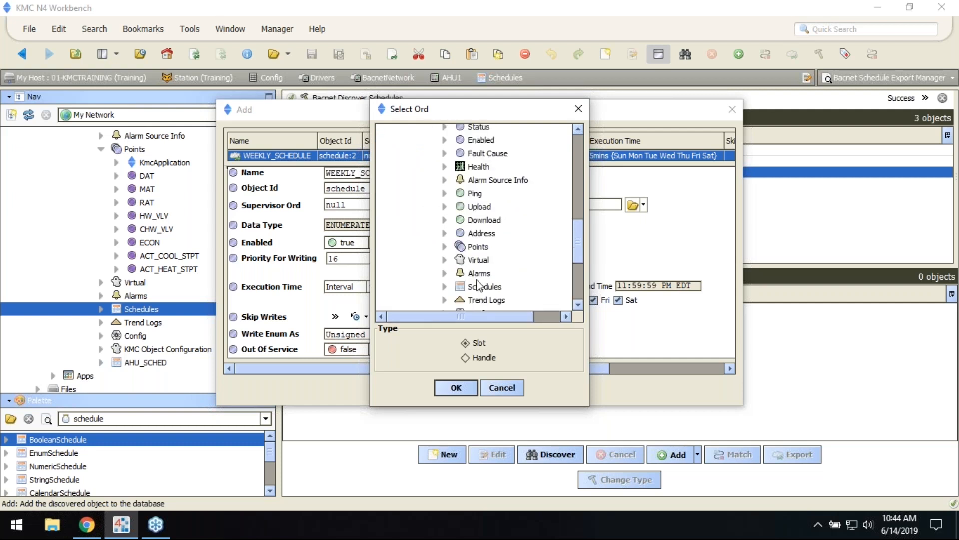
{"action": "scroll", "coordinate": [487, 282], "scroll_direction": "down", "scroll_amount": 2}
{"action": "left_click", "coordinate": [488, 293]}
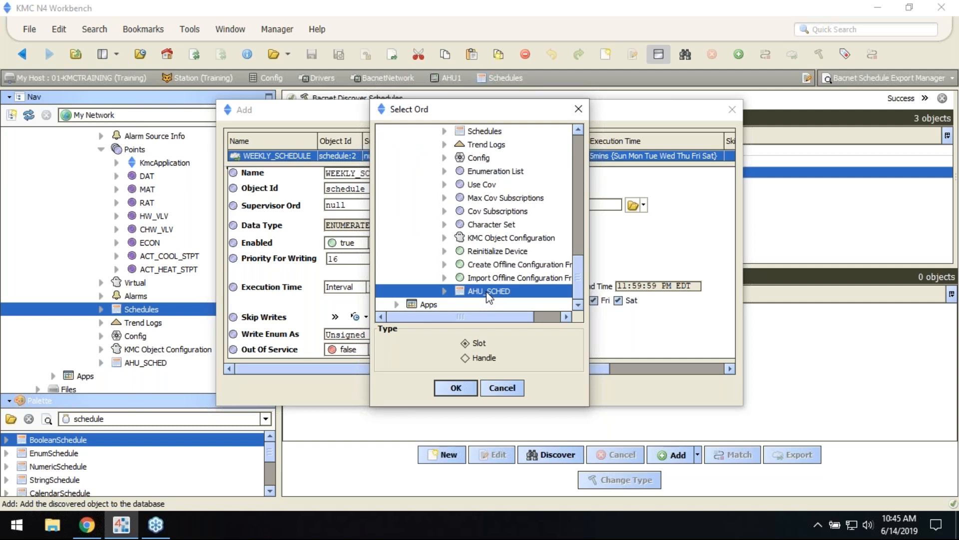
{"action": "left_click", "coordinate": [463, 388]}
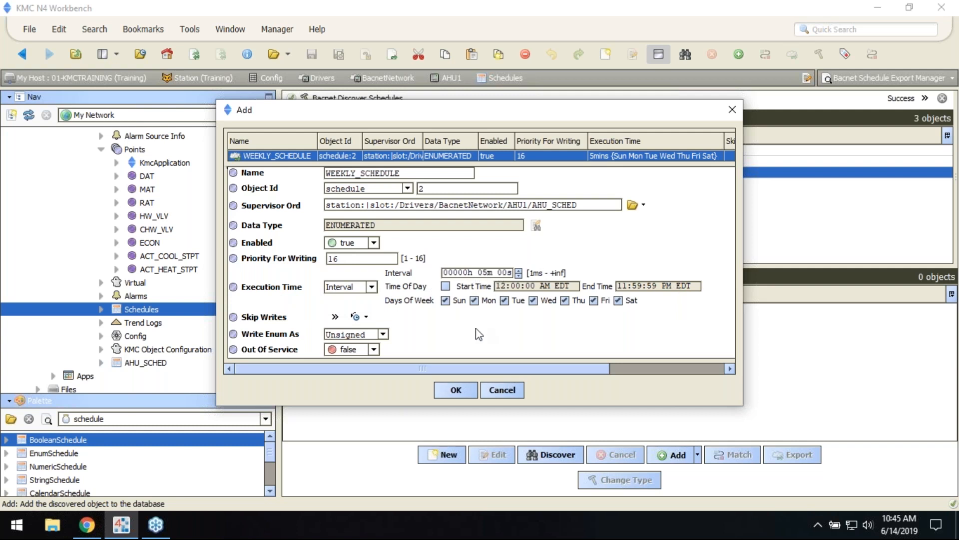
{"action": "left_click", "coordinate": [457, 390]}
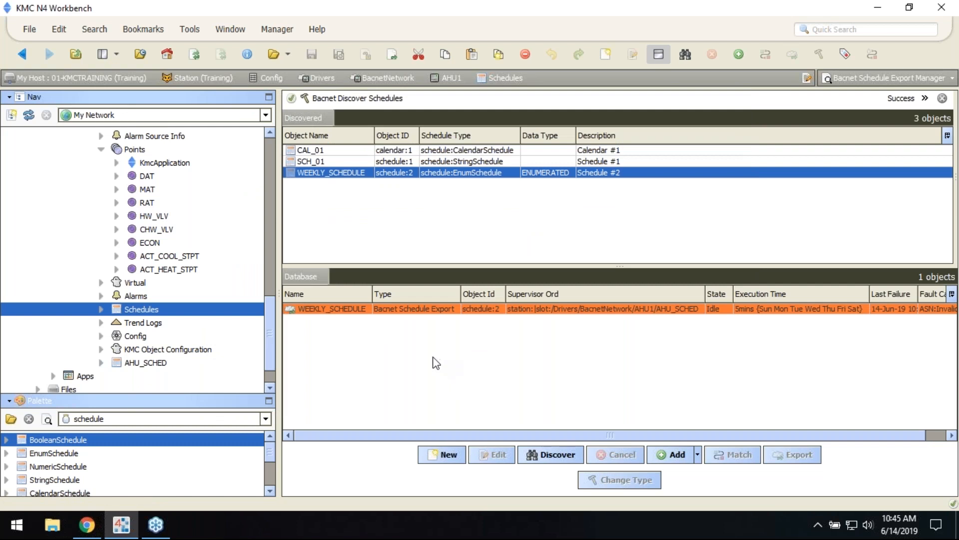
Export the WEEKLY_SCHEDULE record to AHU1, then reopen AHU_SCHED's weekly schedule with weekday OCC blocks.
{"action": "left_click", "coordinate": [601, 310]}
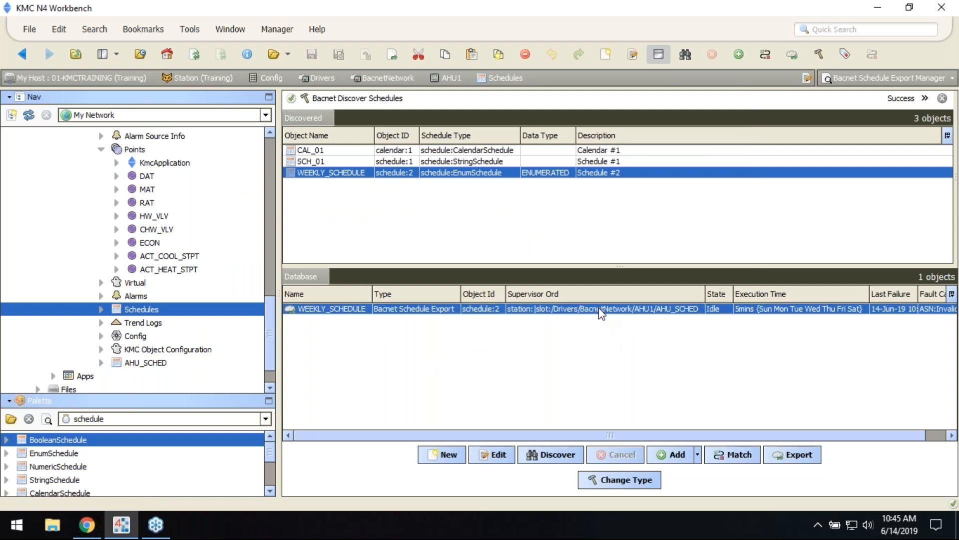
{"action": "left_click", "coordinate": [792, 456]}
{"action": "left_click", "coordinate": [553, 378]}
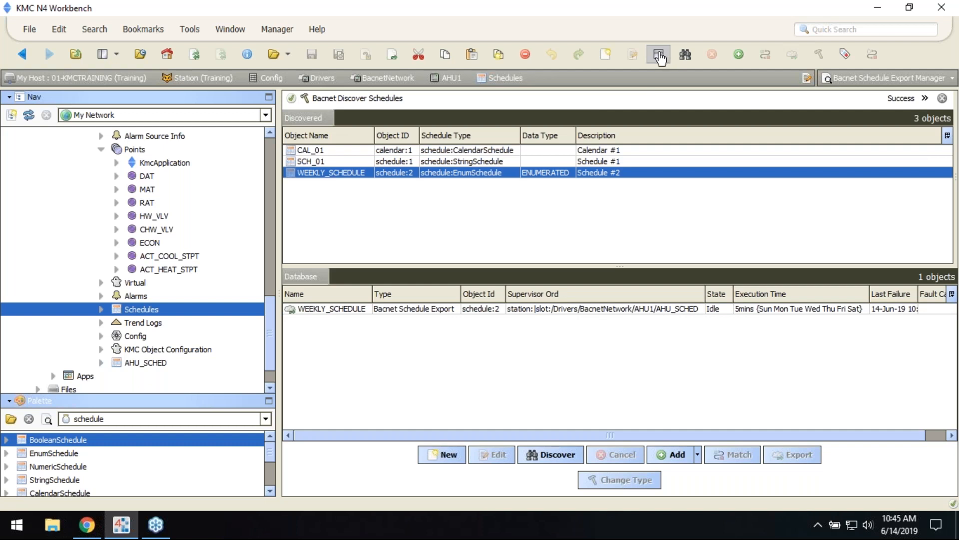
{"action": "left_click", "coordinate": [659, 54]}
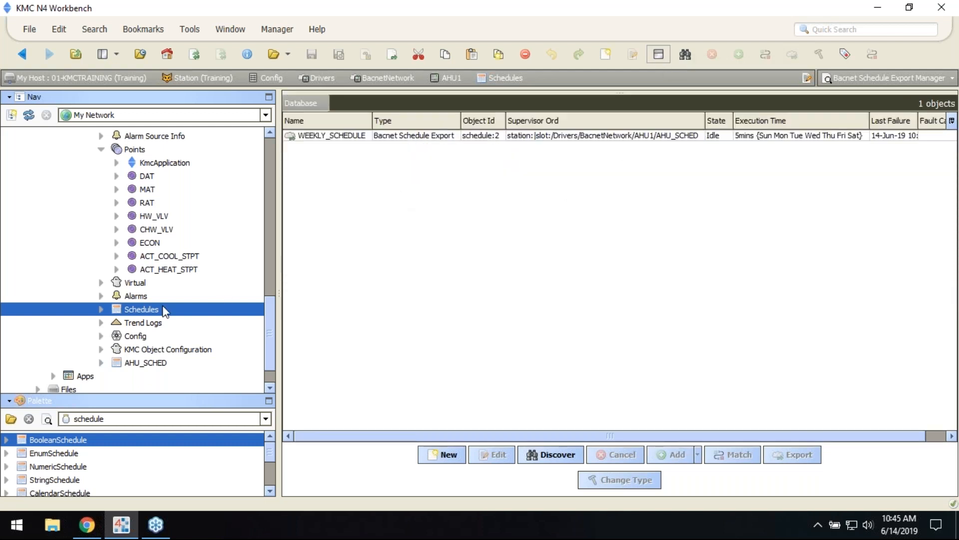
{"action": "double_click", "coordinate": [149, 364]}
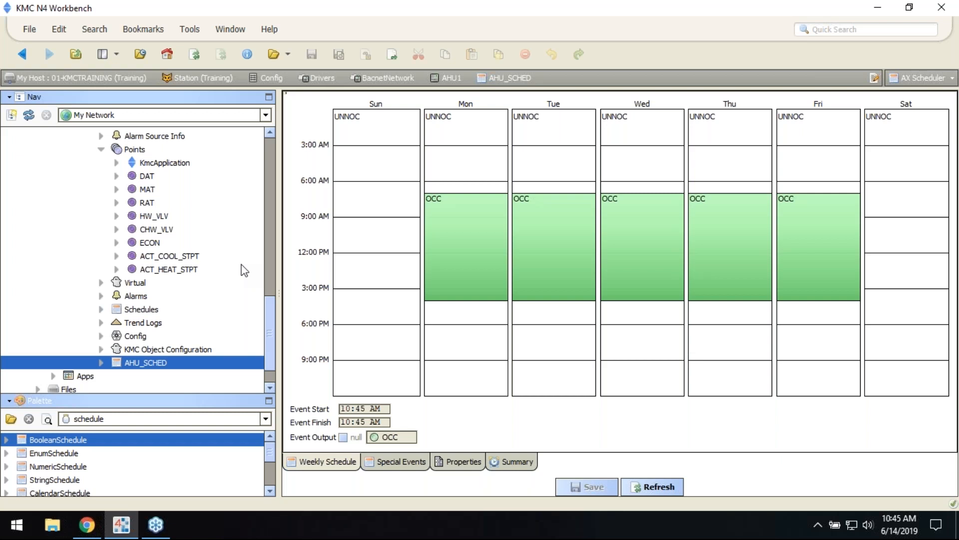
Collapse AHU1 and its Points in the Nav tree and enlarge the Palette pane.
{"action": "left_click_drag", "start_coordinate": [270, 343], "coordinate": [268, 316]}
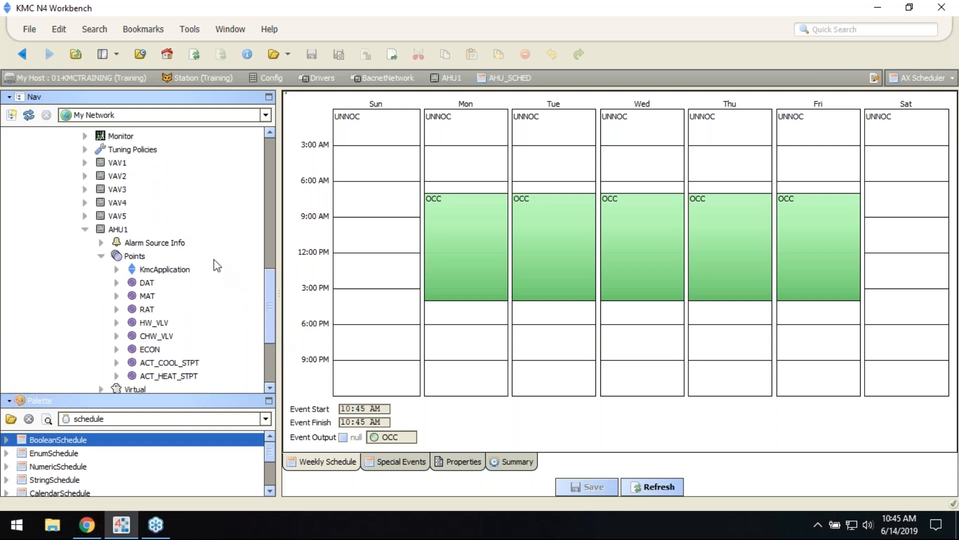
{"action": "left_click", "coordinate": [101, 255]}
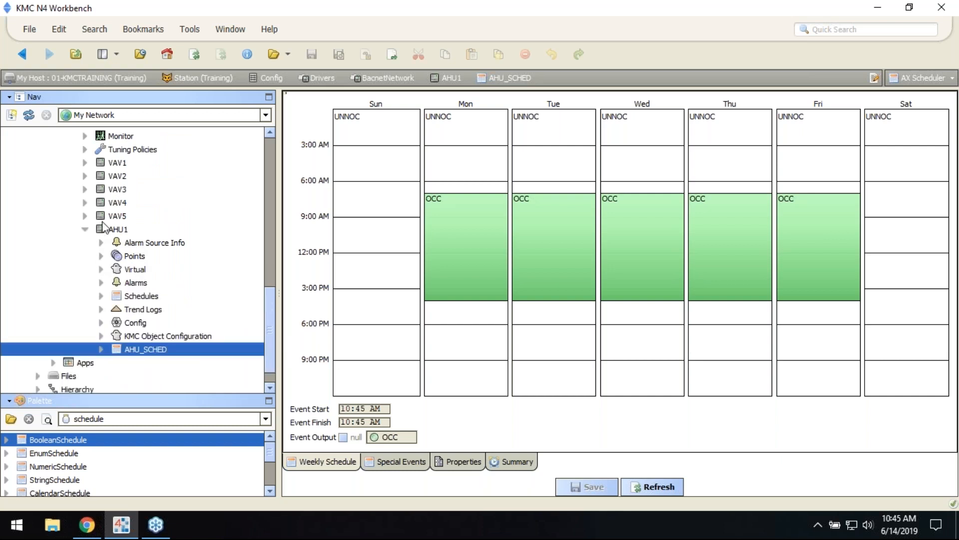
{"action": "left_click", "coordinate": [85, 230]}
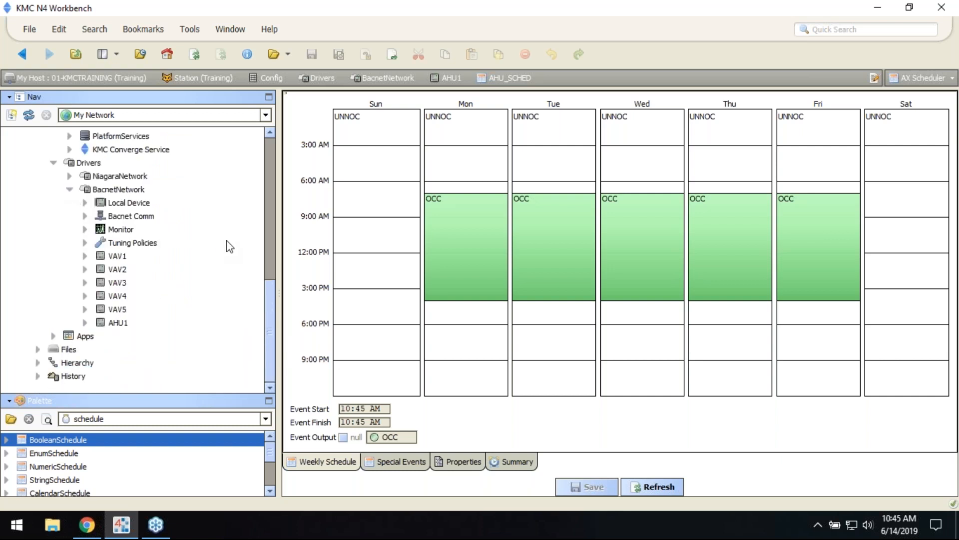
{"action": "left_click_drag", "start_coordinate": [268, 324], "coordinate": [272, 280]}
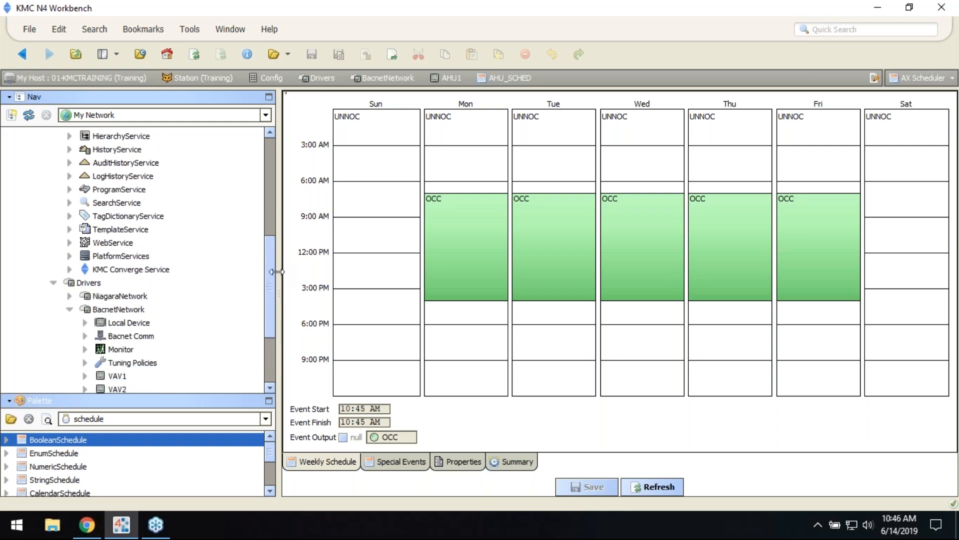
{"action": "left_click_drag", "start_coordinate": [92, 400], "coordinate": [92, 341]}
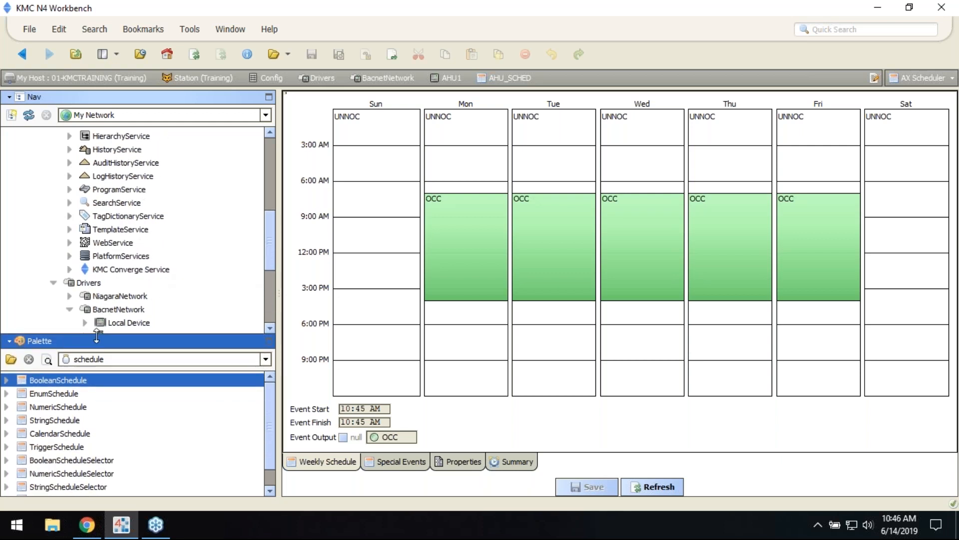
Load the kmcConvergeGFX palette and add a KMC Converge GFX Service to Services with its default name.
{"action": "left_click", "coordinate": [139, 359]}
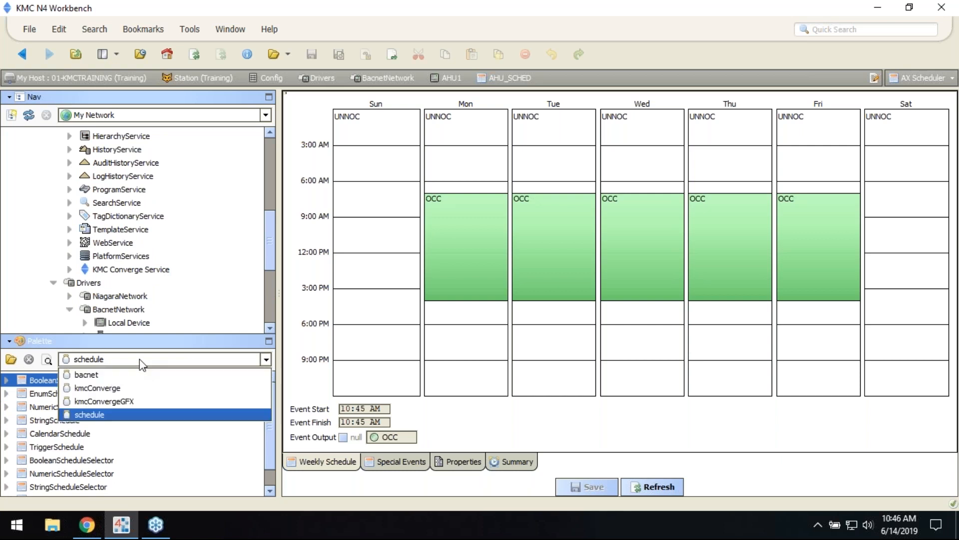
{"action": "left_click", "coordinate": [129, 402]}
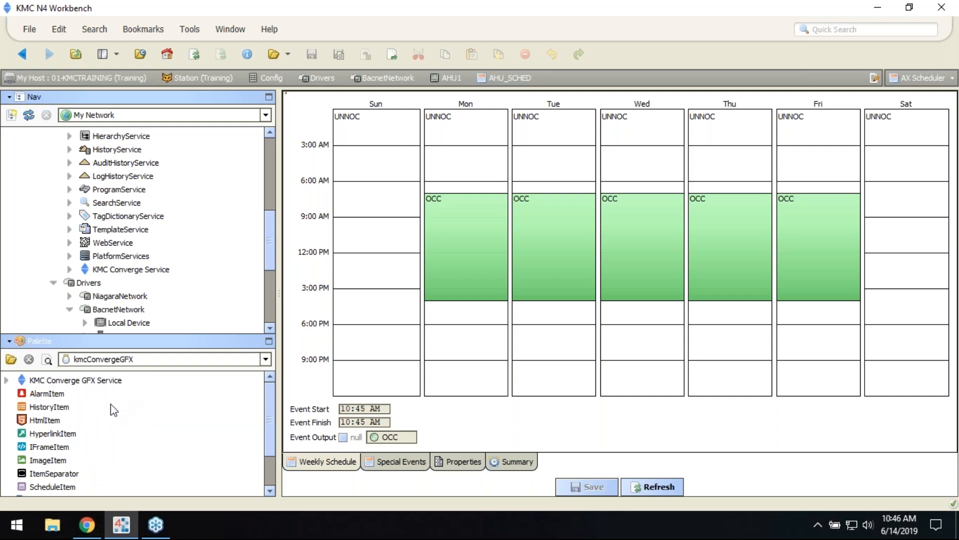
{"action": "left_click", "coordinate": [85, 382]}
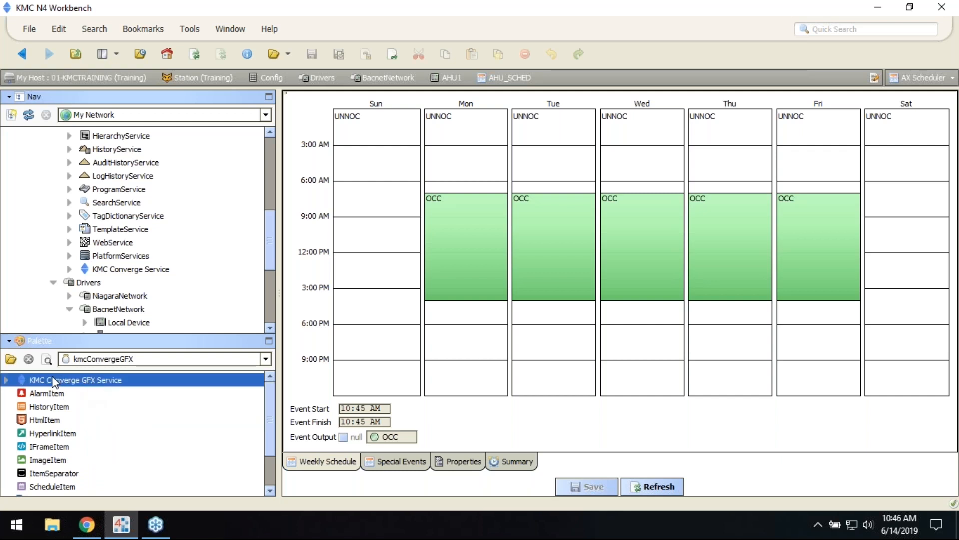
{"action": "left_click_drag", "start_coordinate": [270, 257], "coordinate": [270, 203]}
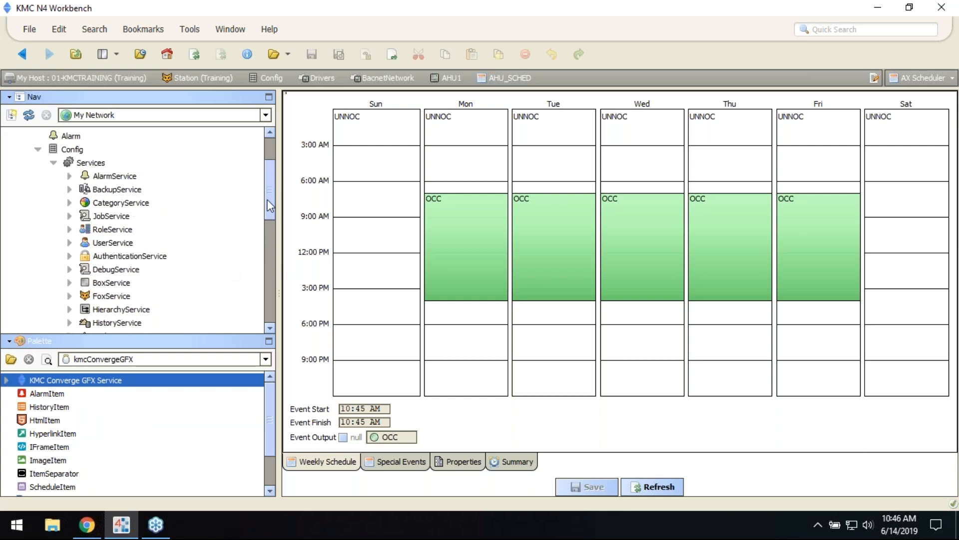
{"action": "left_click_drag", "start_coordinate": [89, 382], "coordinate": [102, 170]}
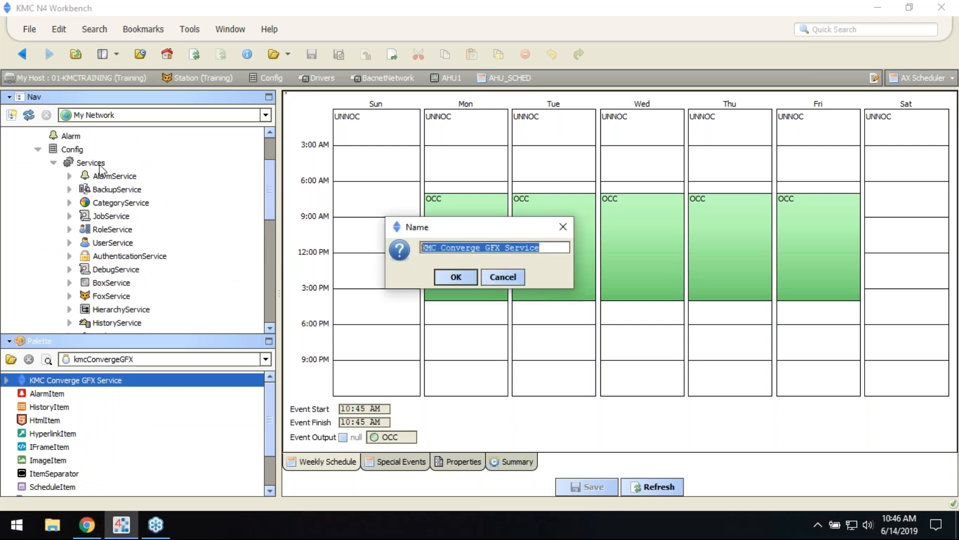
{"action": "left_click", "coordinate": [465, 276]}
Select the new service, pick the kmcguestH5 user component, and expand UserService.
{"action": "left_click_drag", "start_coordinate": [269, 203], "coordinate": [264, 259]}
{"action": "left_click", "coordinate": [148, 256]}
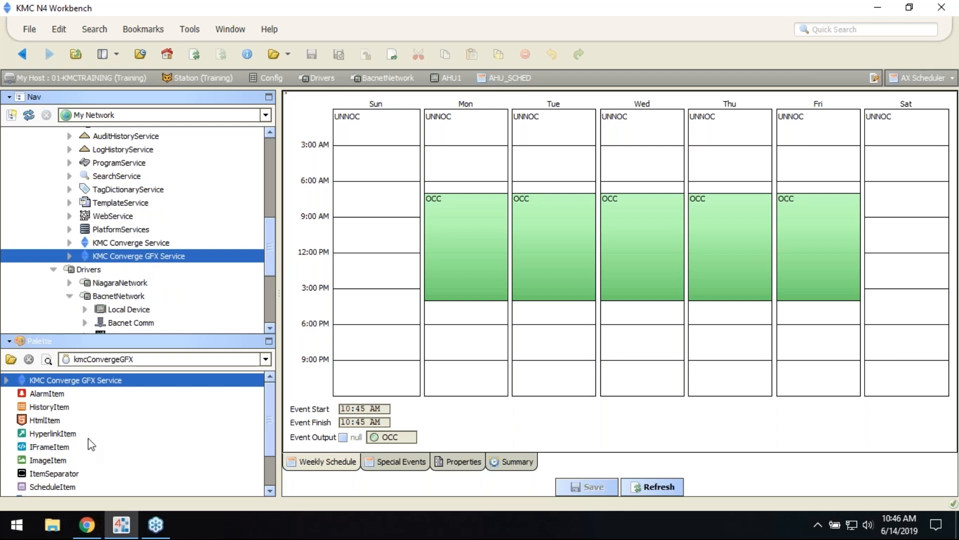
{"action": "scroll", "coordinate": [89, 441], "scroll_direction": "down", "scroll_amount": 2}
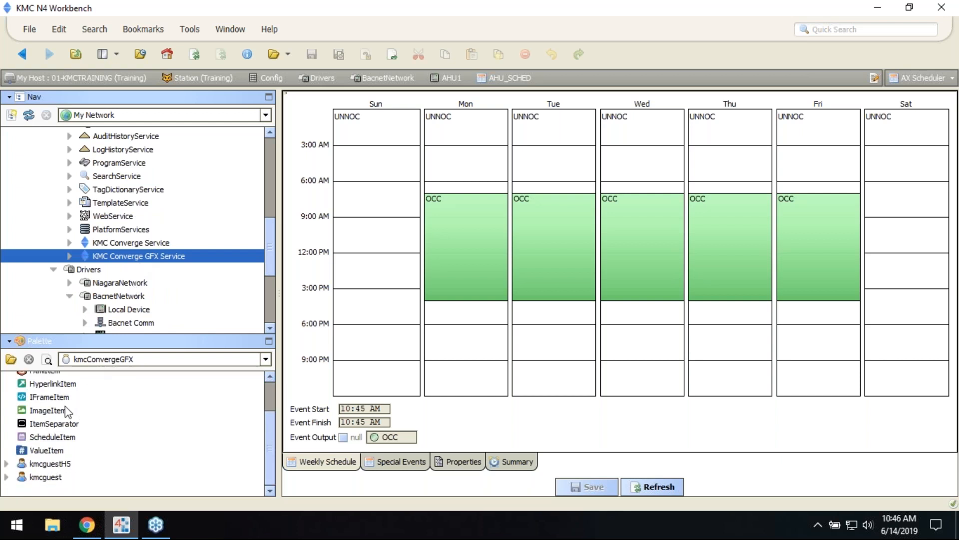
{"action": "left_click", "coordinate": [38, 464]}
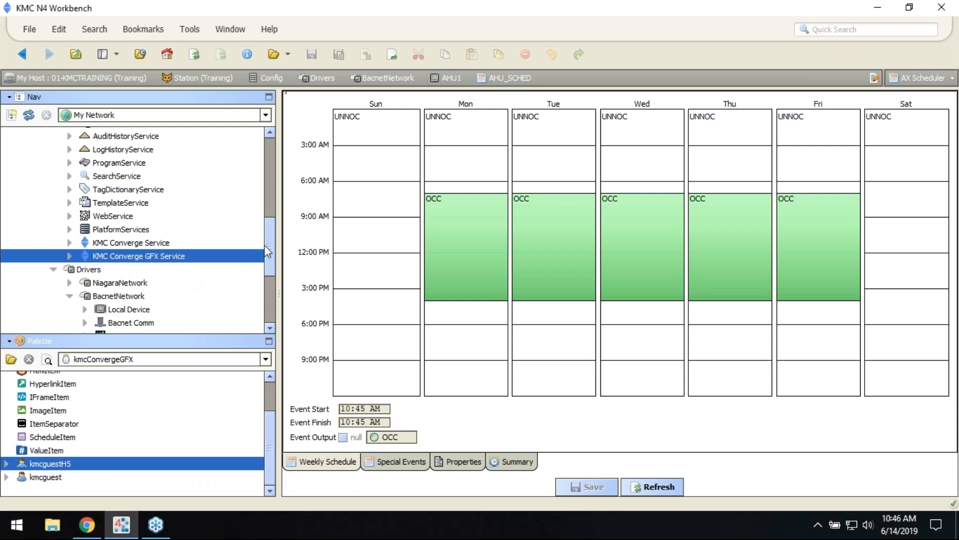
{"action": "left_click_drag", "start_coordinate": [268, 242], "coordinate": [262, 199]}
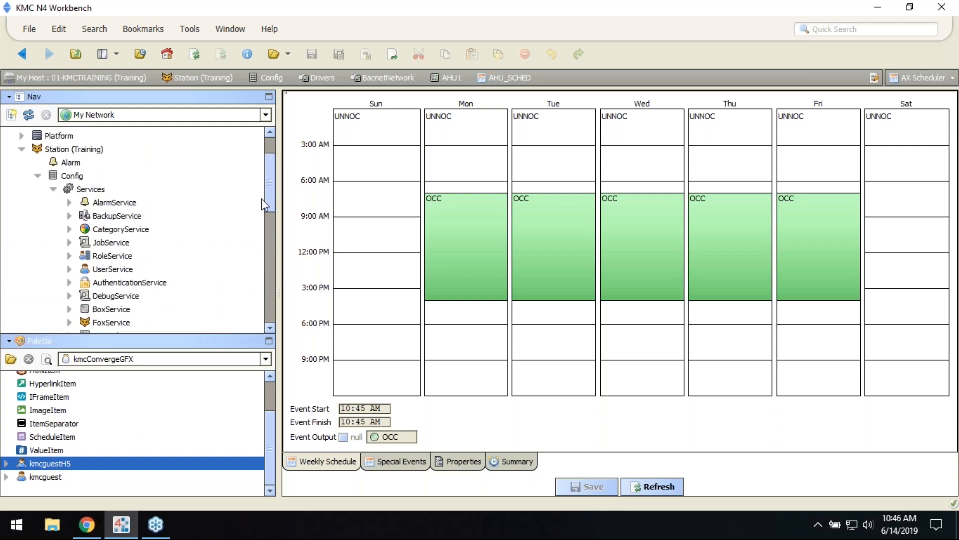
{"action": "left_click", "coordinate": [71, 269]}
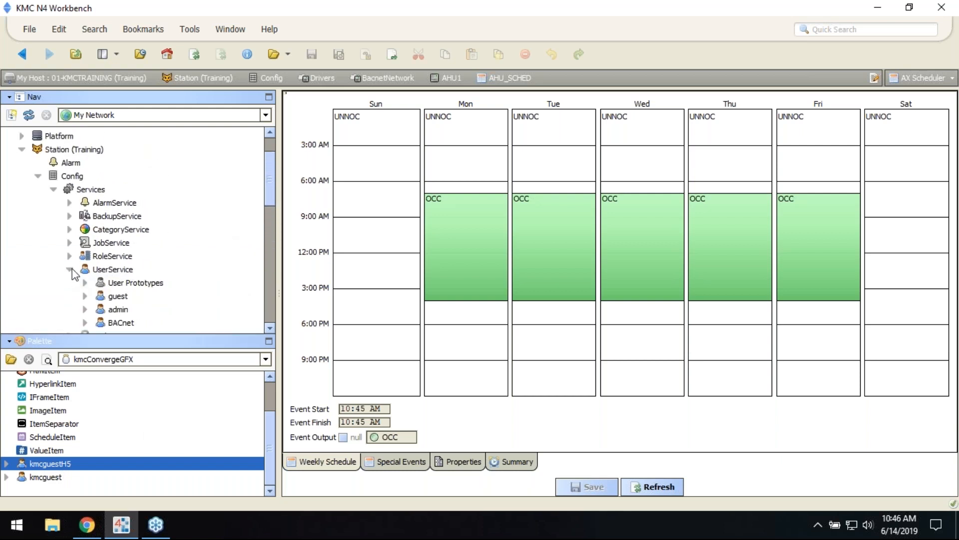
Add the kmcguestH5 user under UserService, keeping the name kmcguestH5.
{"action": "scroll", "coordinate": [269, 205], "scroll_direction": "down", "scroll_amount": 2}
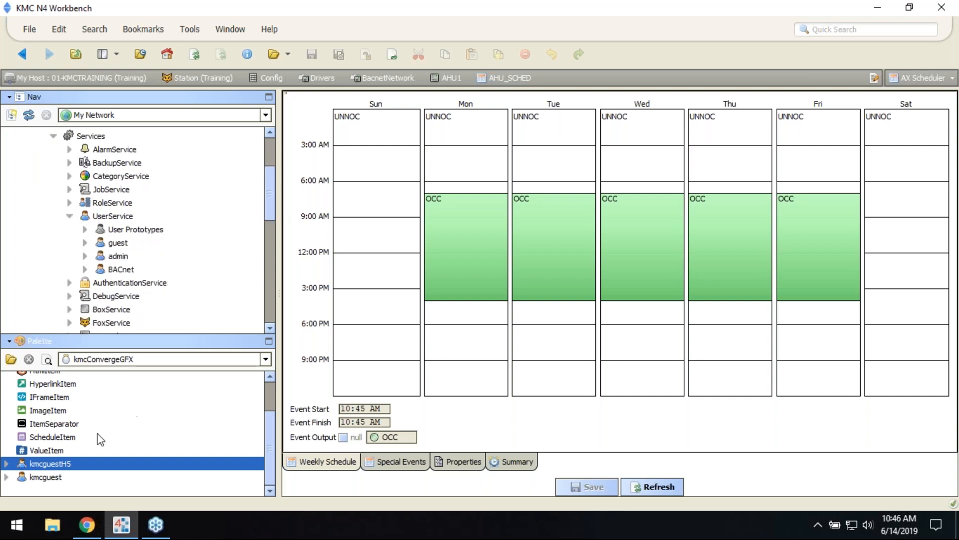
{"action": "left_click_drag", "start_coordinate": [42, 451], "coordinate": [109, 217]}
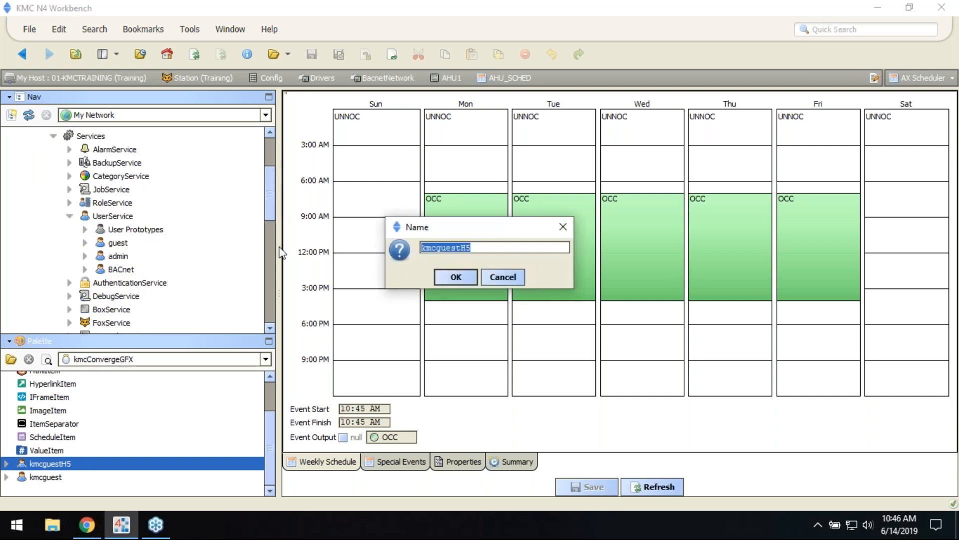
{"action": "left_click", "coordinate": [456, 277]}
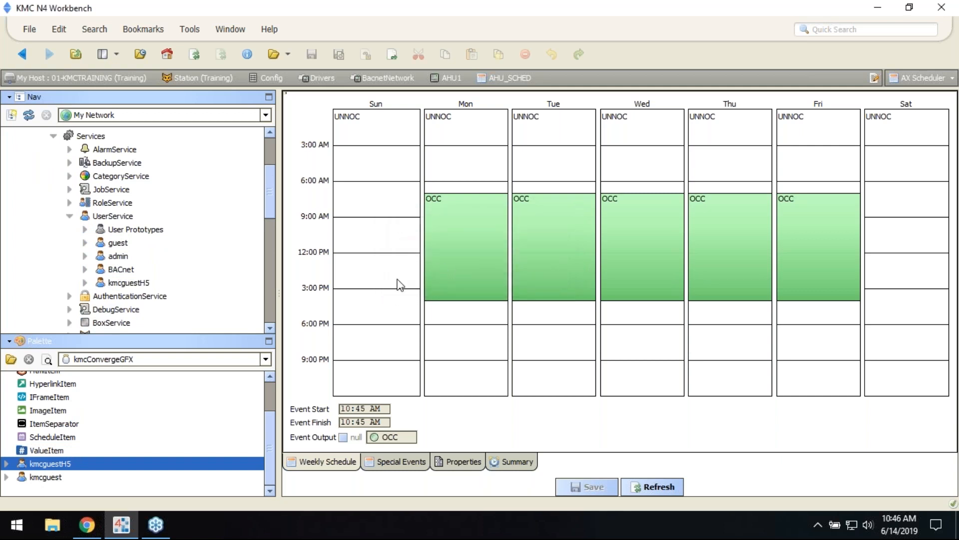
Enter and confirm a new password for kmcguestH5 on its Property Sheet and save.
{"action": "double_click", "coordinate": [122, 283]}
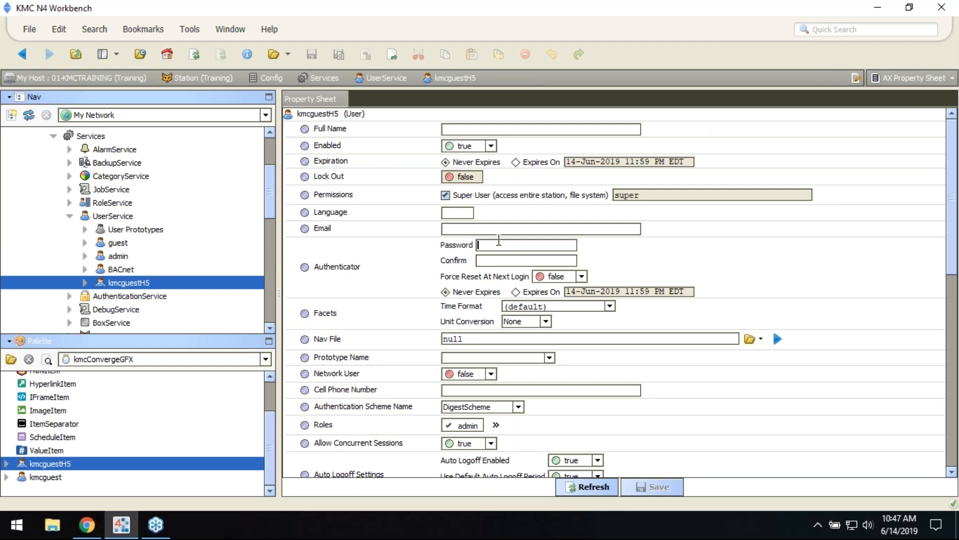
{"action": "type", "text": "••"}
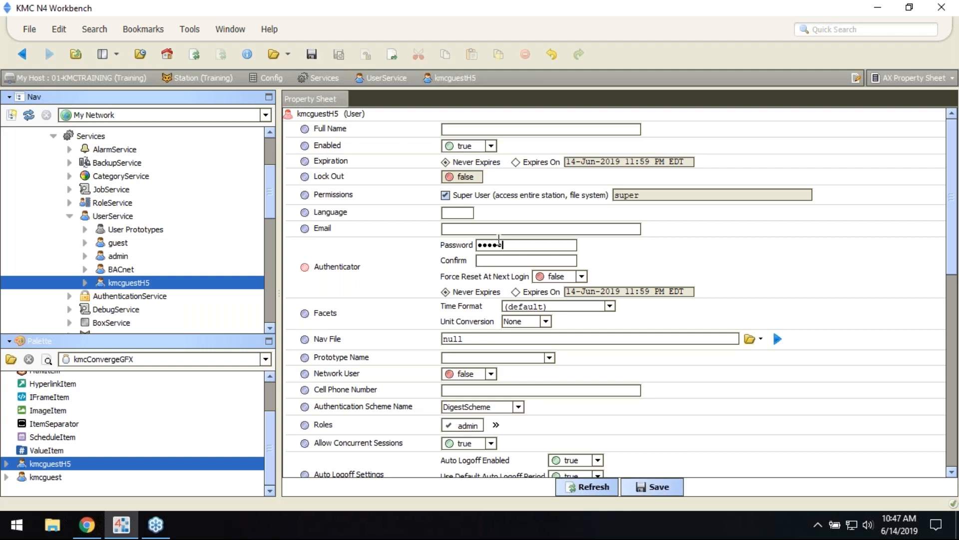
{"action": "type", "text": "••"}
{"action": "left_click", "coordinate": [490, 257]}
{"action": "type", "text": "•••••••••"}
{"action": "left_click", "coordinate": [661, 487]}
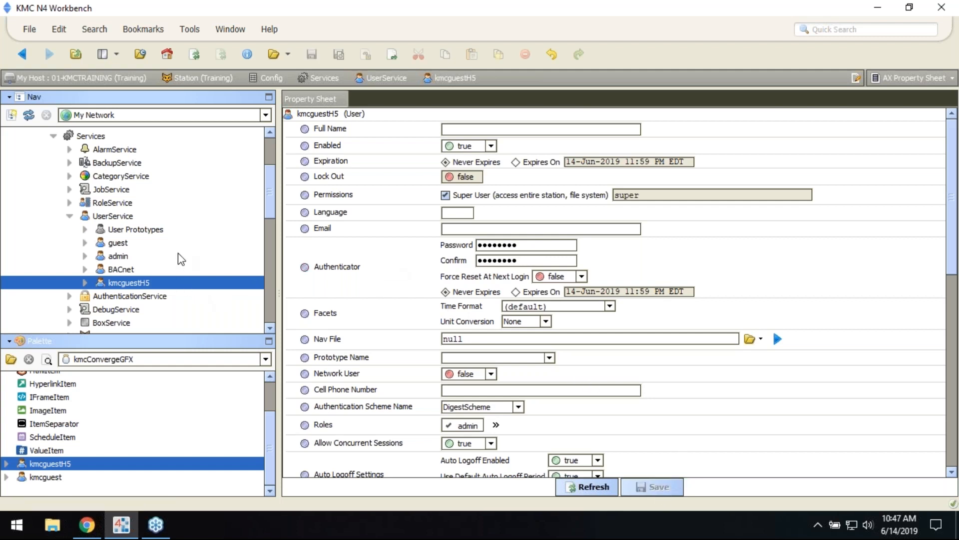
{"action": "scroll", "coordinate": [176, 252], "scroll_direction": "down", "scroll_amount": 3}
{"action": "scroll", "coordinate": [176, 254], "scroll_direction": "down", "scroll_amount": 2}
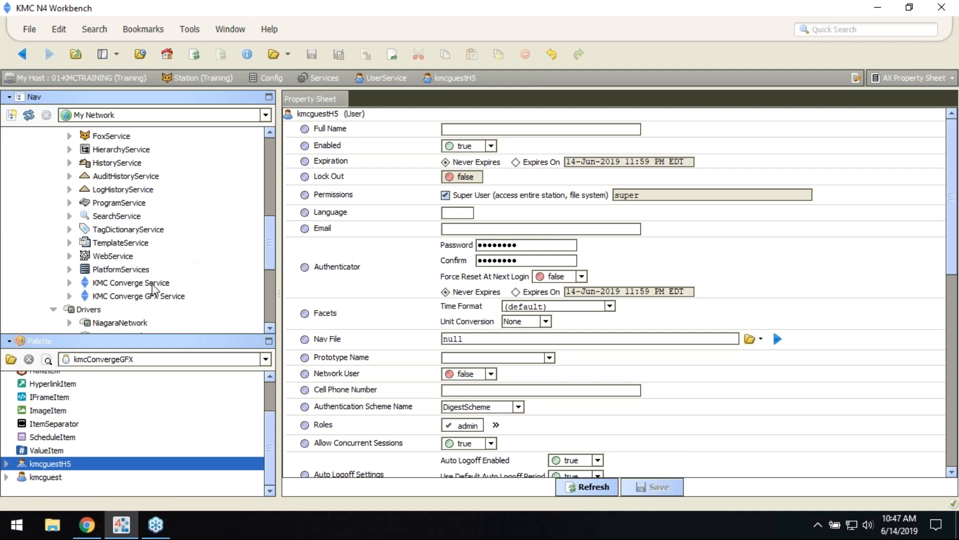
Show the KMC Converge GFX Service's empty site database and close the Palette pane.
{"action": "double_click", "coordinate": [123, 297]}
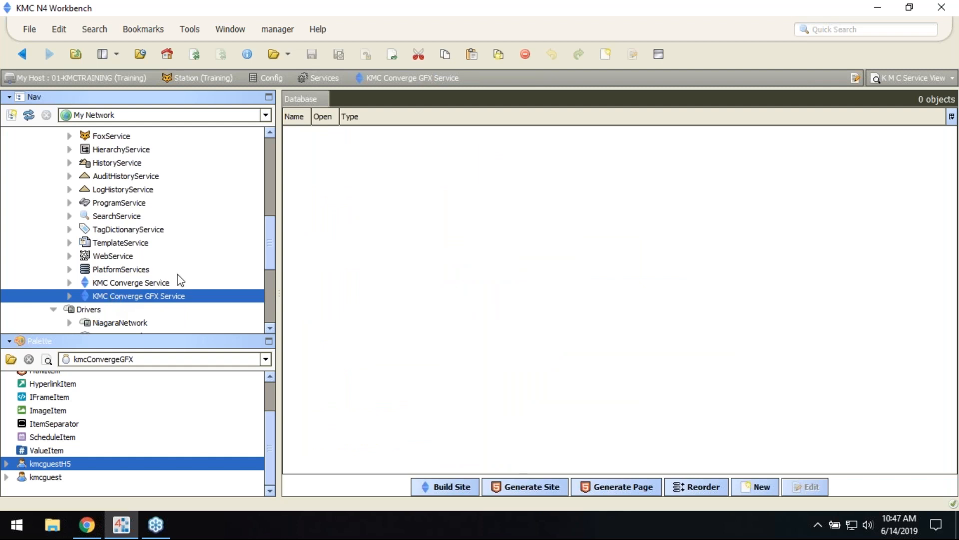
{"action": "right_click", "coordinate": [11, 342]}
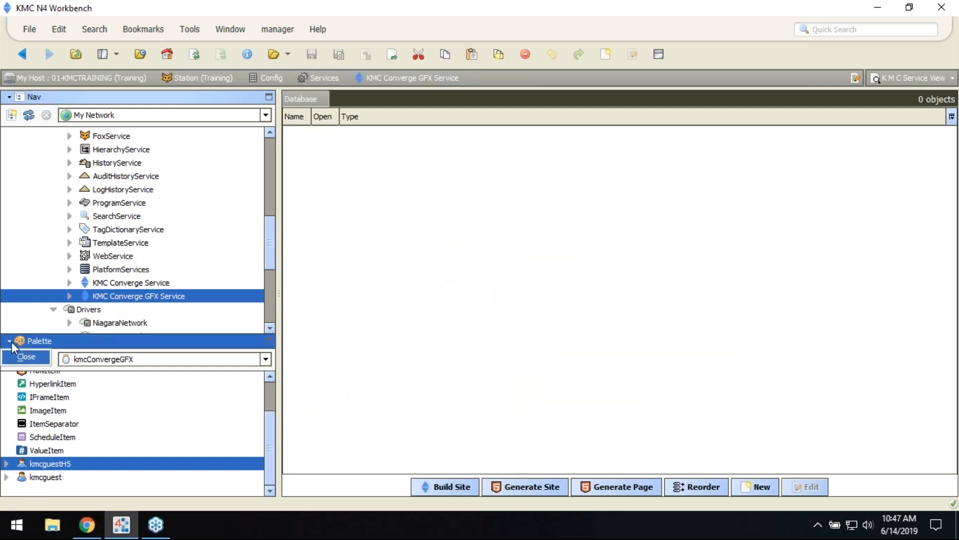
{"action": "left_click", "coordinate": [22, 358]}
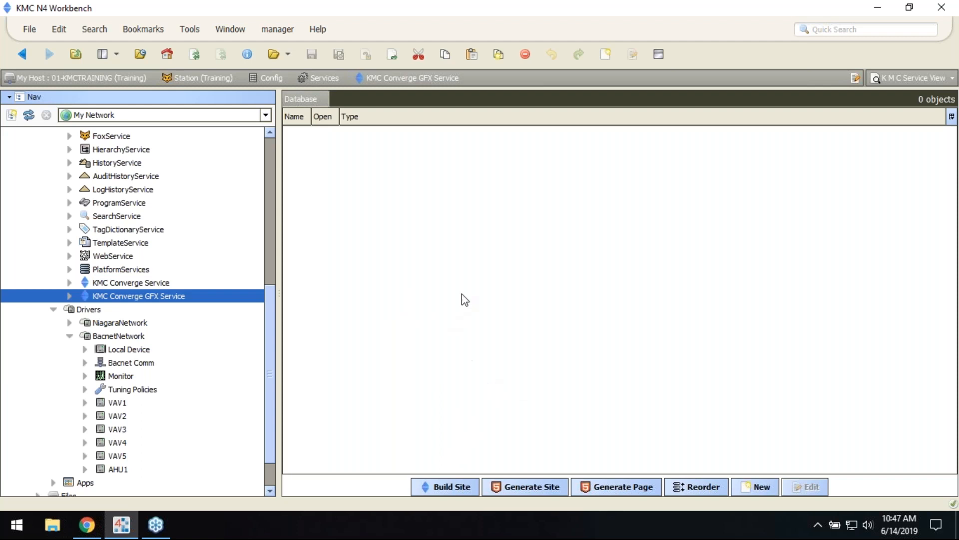
{"action": "left_click", "coordinate": [899, 80]}
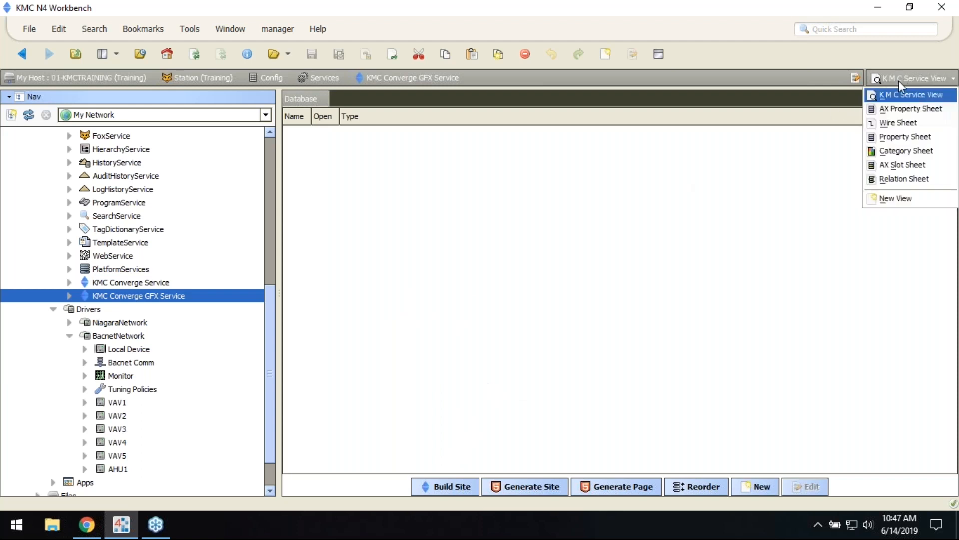
Retitle the GFX Service 'KMC Controls' on its property sheet, save, and return to the service view.
{"action": "left_click", "coordinate": [895, 108]}
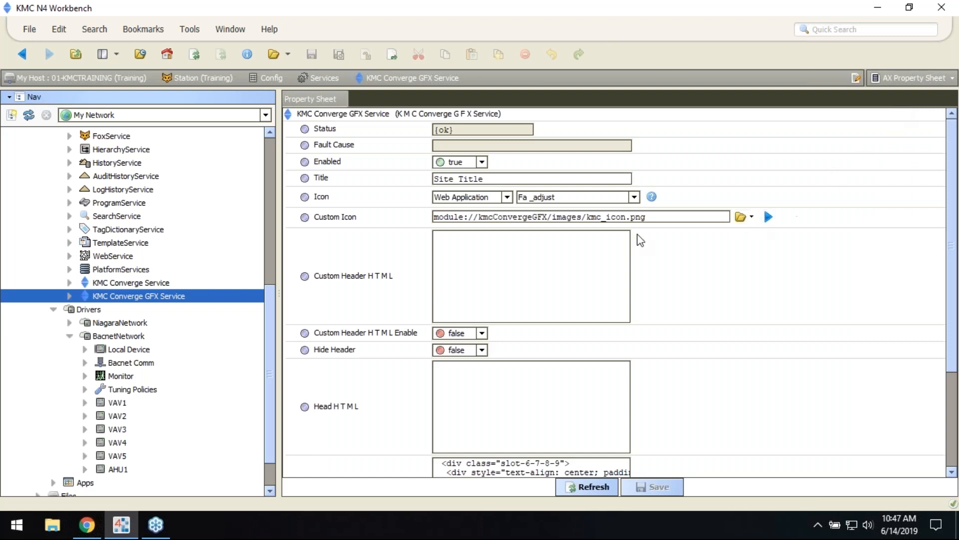
{"action": "left_click", "coordinate": [510, 178]}
{"action": "key", "text": "BackSpace"}
{"action": "key", "text": "BackSpace"}
{"action": "key", "text": "BackSpace"}
{"action": "key", "text": "BackSpace"}
{"action": "key", "text": "BackSpace"}
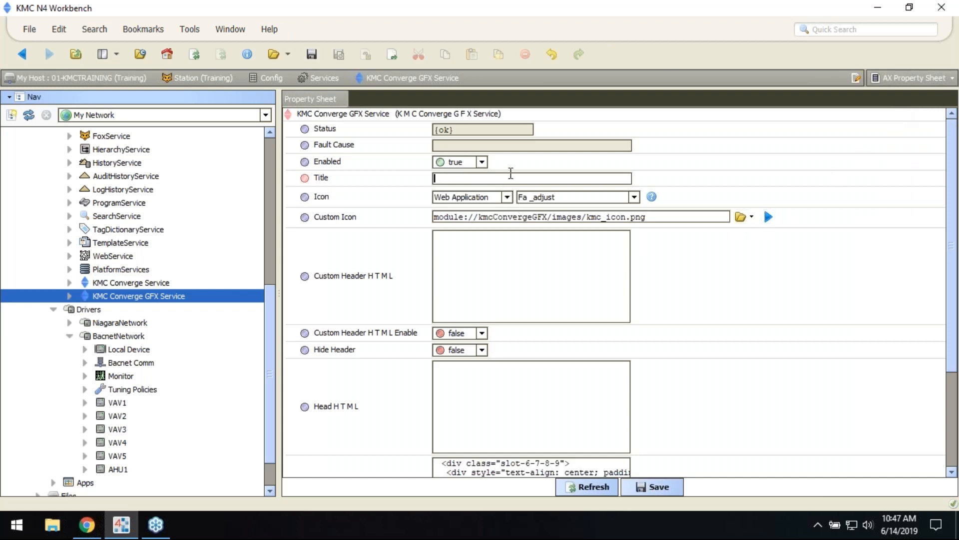
{"action": "type", "text": "KMC COn"}
{"action": "key", "text": "BackSpace"}
{"action": "key", "text": "BackSpace"}
{"action": "key", "text": "BackSpace"}
{"action": "key", "text": "BackSpace"}
{"action": "key", "text": "BackSpace"}
{"action": "key", "text": "BackSpace"}
{"action": "key", "text": "BackSpace"}
{"action": "type", "text": "ontrols"}
{"action": "scroll", "coordinate": [570, 319], "scroll_direction": "down", "scroll_amount": 3}
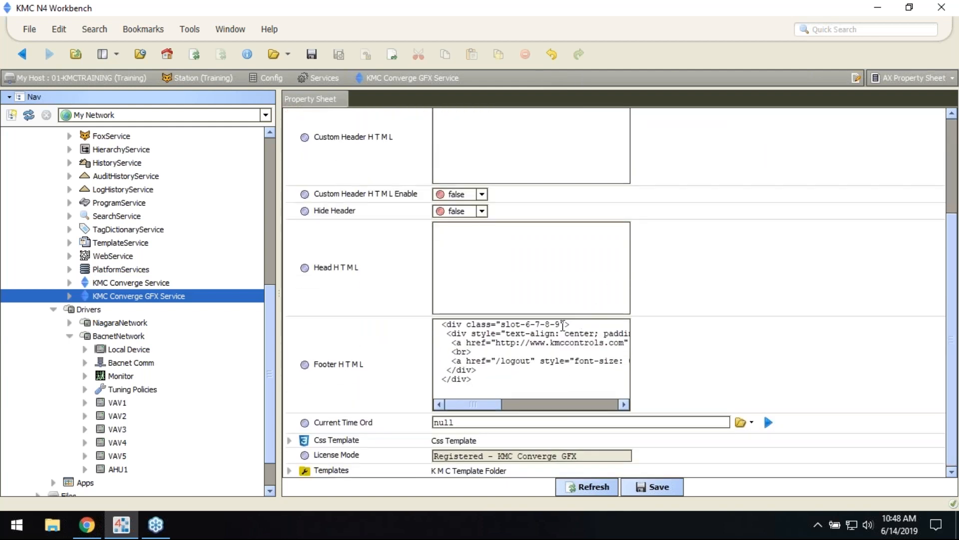
{"action": "left_click_drag", "start_coordinate": [483, 406], "coordinate": [499, 407]}
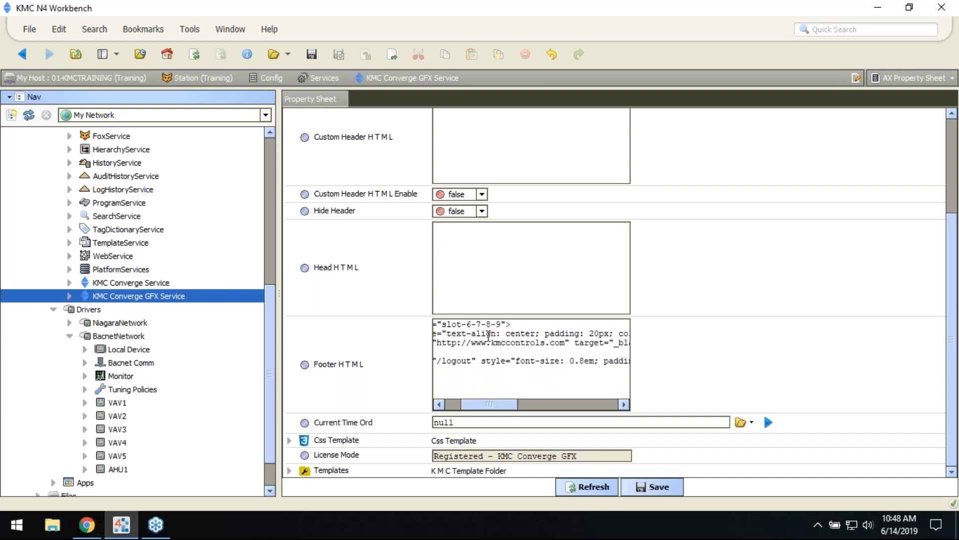
{"action": "left_click_drag", "start_coordinate": [499, 404], "coordinate": [481, 404]}
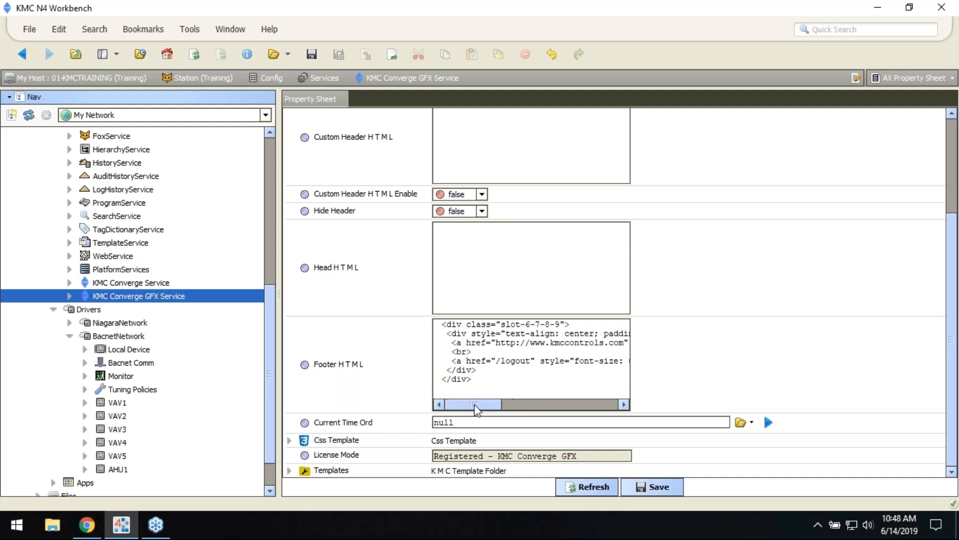
{"action": "left_click", "coordinate": [649, 486]}
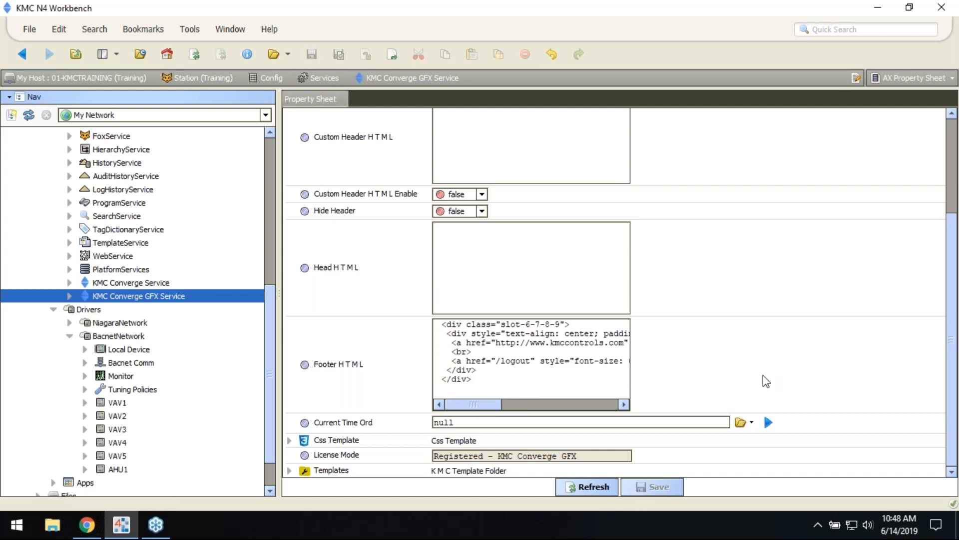
{"action": "left_click", "coordinate": [903, 78]}
{"action": "left_click", "coordinate": [904, 94]}
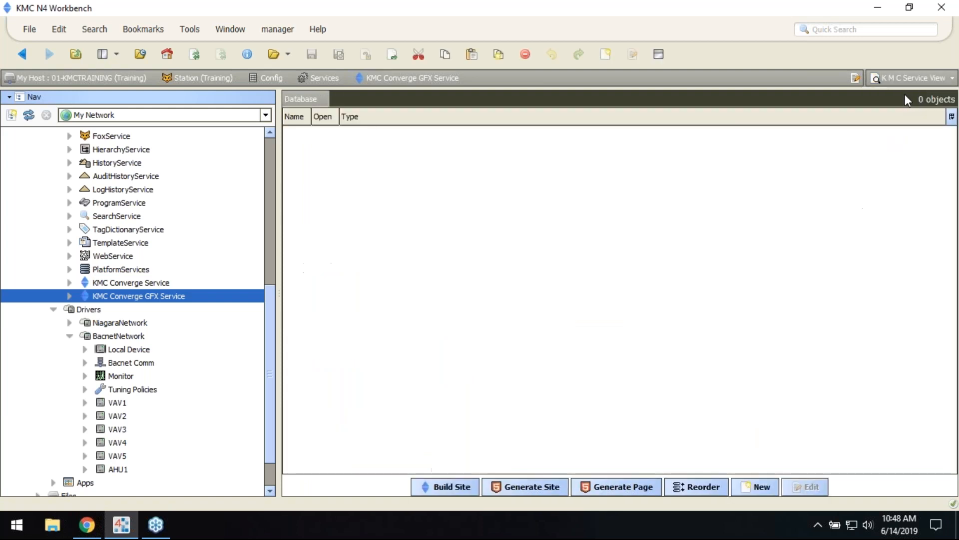
Build the site from BacnetNetwork, populating VAV1–VAV5, AHU1, a HistoryItem and a ScheduleItem.
{"action": "left_click", "coordinate": [442, 484]}
{"action": "left_click", "coordinate": [107, 337]}
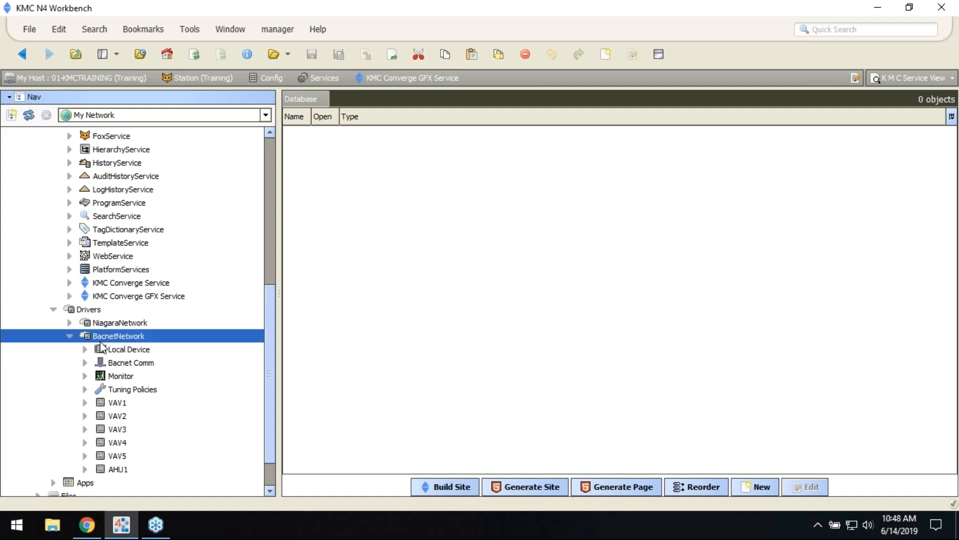
{"action": "left_click", "coordinate": [82, 403]}
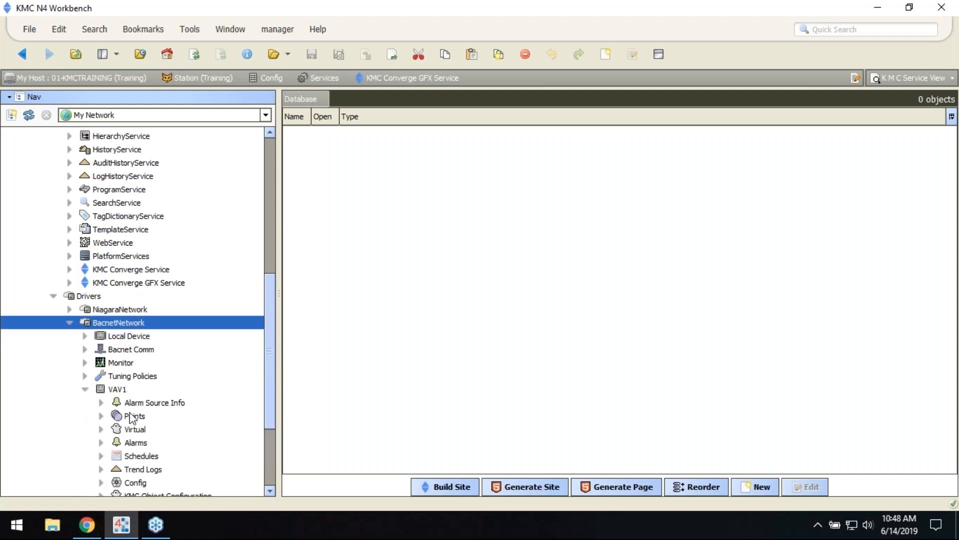
{"action": "left_click", "coordinate": [101, 416]}
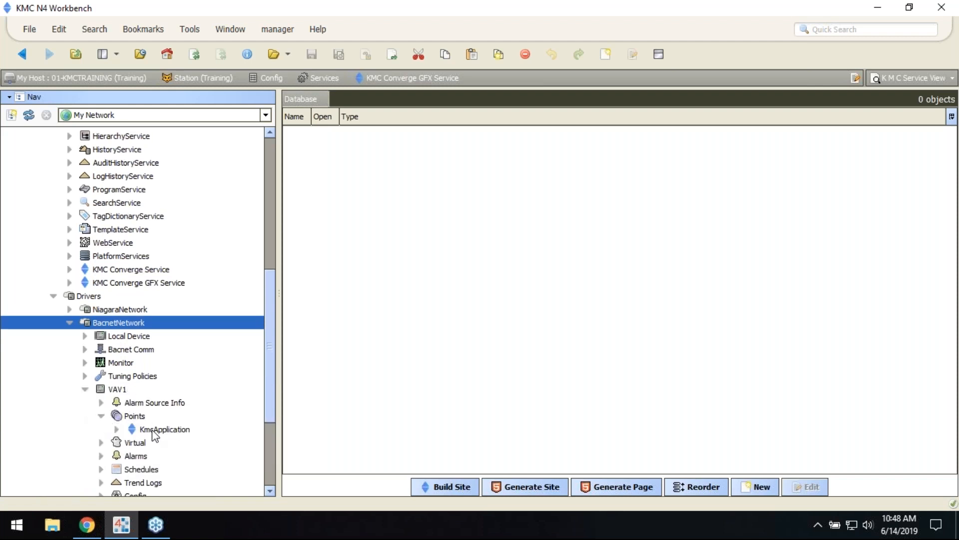
{"action": "left_click", "coordinate": [85, 389]}
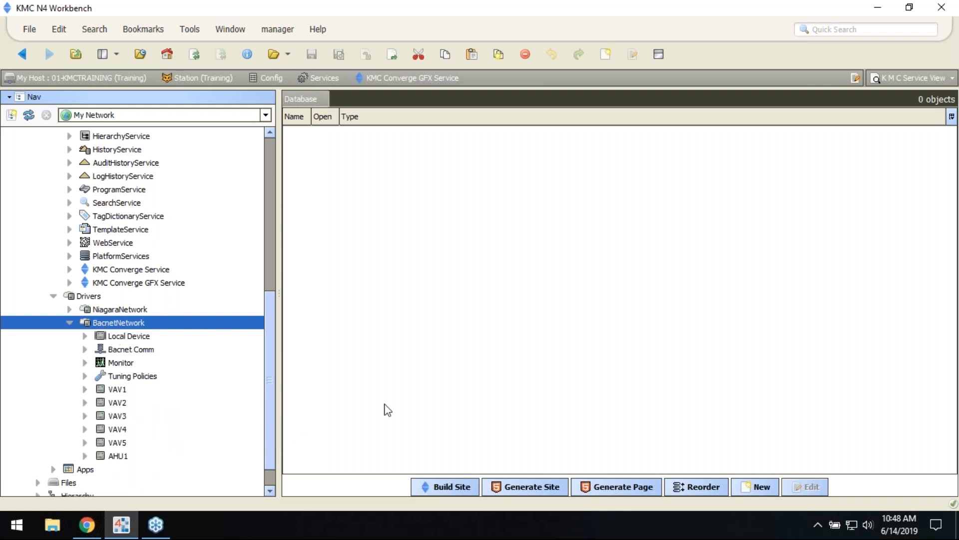
{"action": "left_click", "coordinate": [452, 487]}
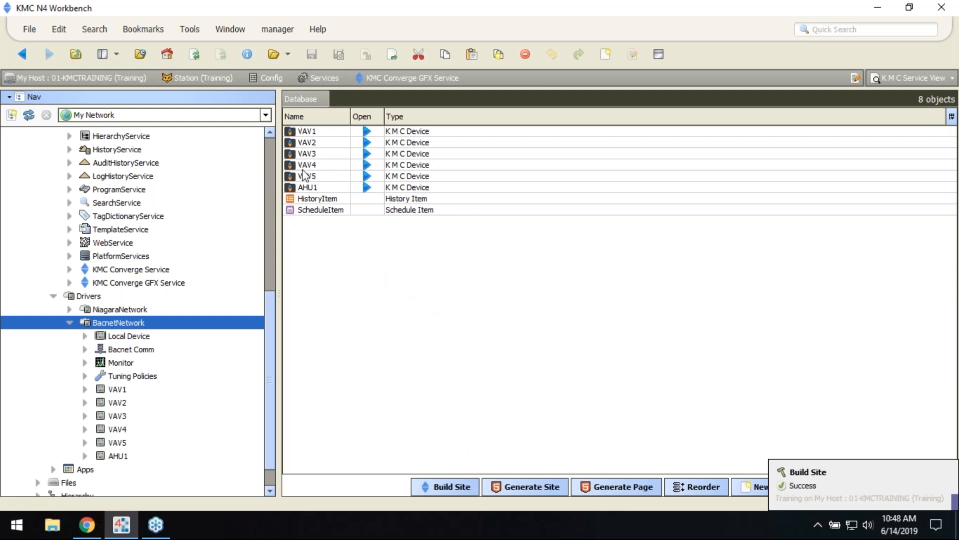
{"action": "left_click", "coordinate": [315, 198]}
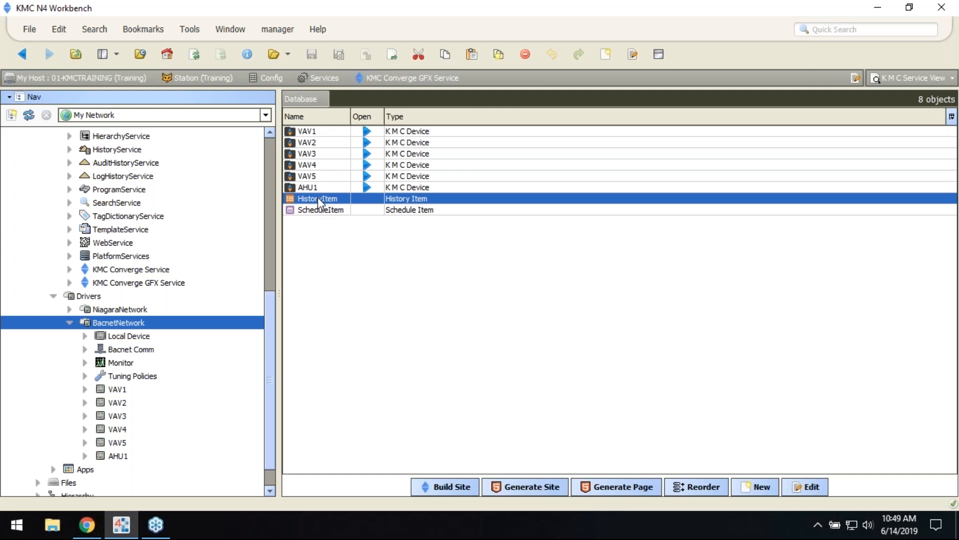
Set the HistoryItem's history source to the station's AHU1 history.
{"action": "double_click", "coordinate": [318, 197]}
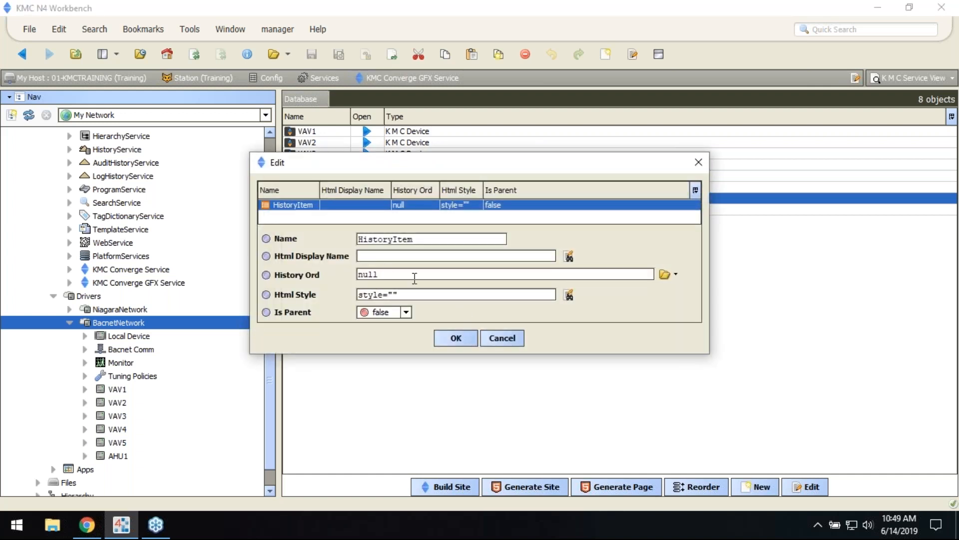
{"action": "left_click", "coordinate": [676, 274]}
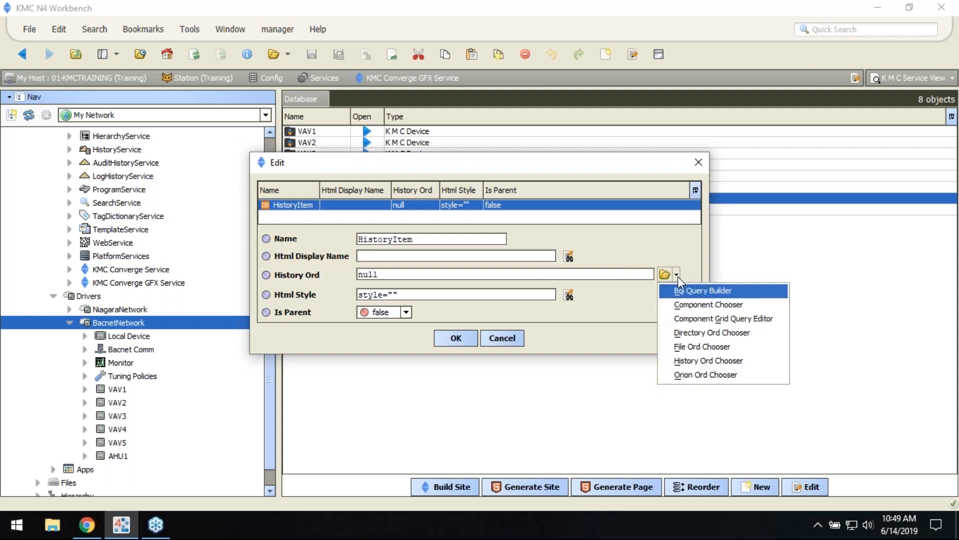
{"action": "left_click", "coordinate": [703, 359]}
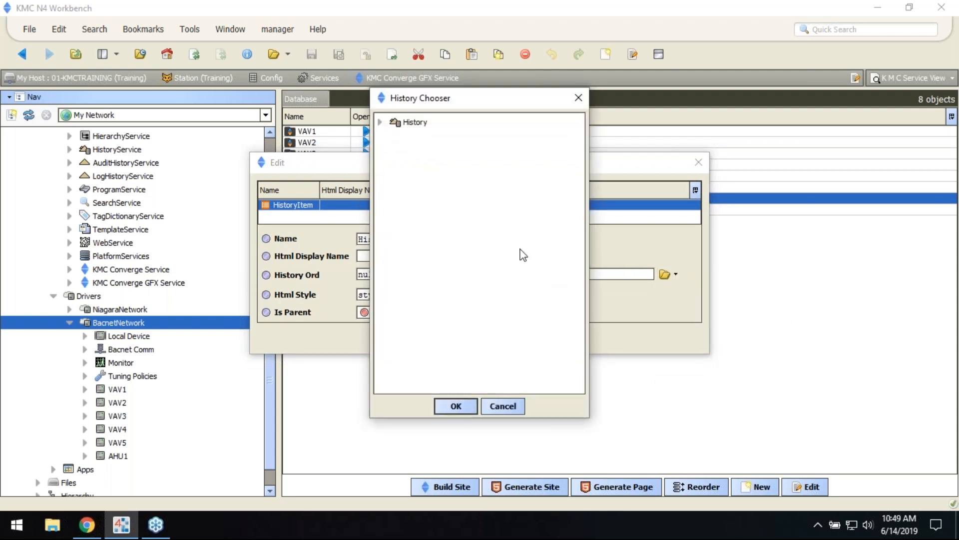
{"action": "left_click", "coordinate": [381, 122]}
{"action": "left_click", "coordinate": [428, 136]}
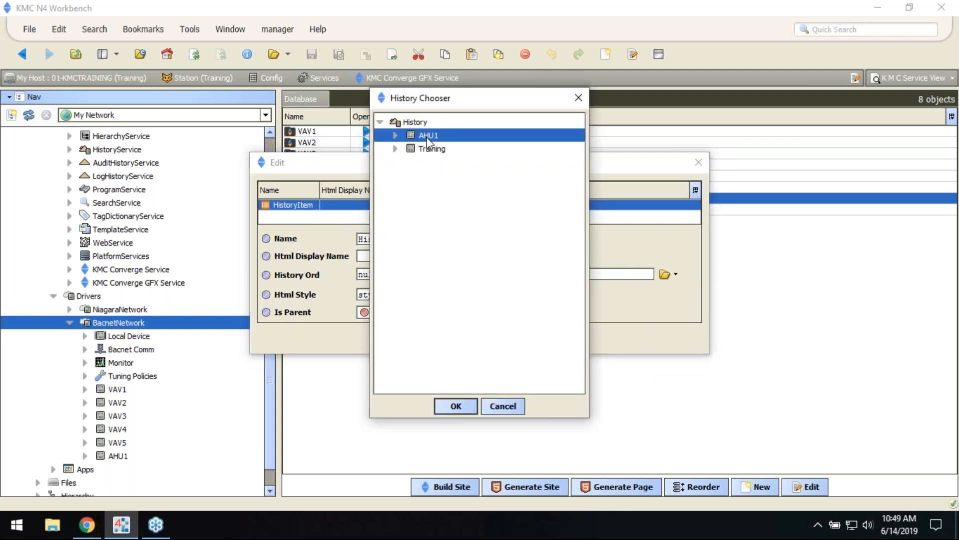
{"action": "left_click", "coordinate": [459, 402]}
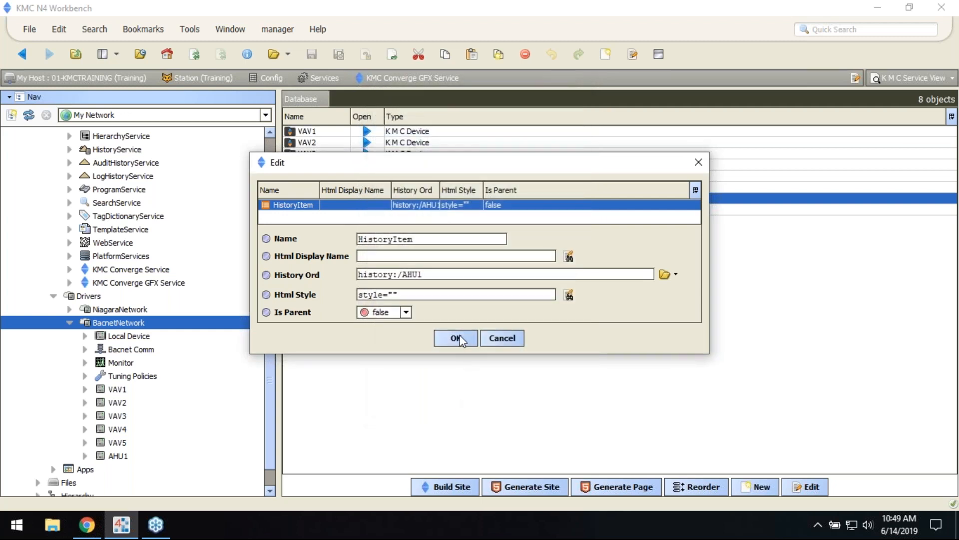
{"action": "left_click", "coordinate": [460, 339]}
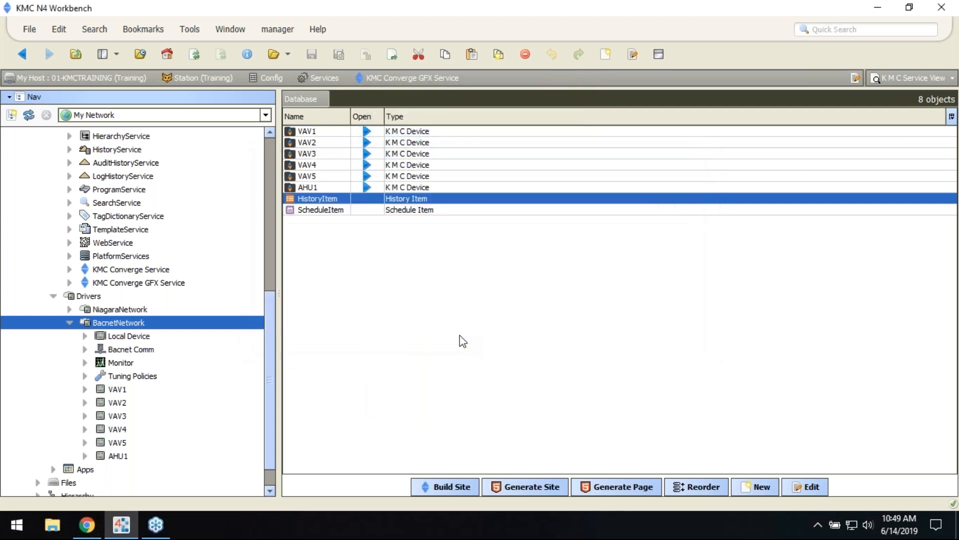
Point the ScheduleItem's Schedule Ord to Drivers/BacnetNetwork/AHU1/AHU_SCHED.
{"action": "left_click", "coordinate": [329, 210]}
{"action": "double_click", "coordinate": [330, 210]}
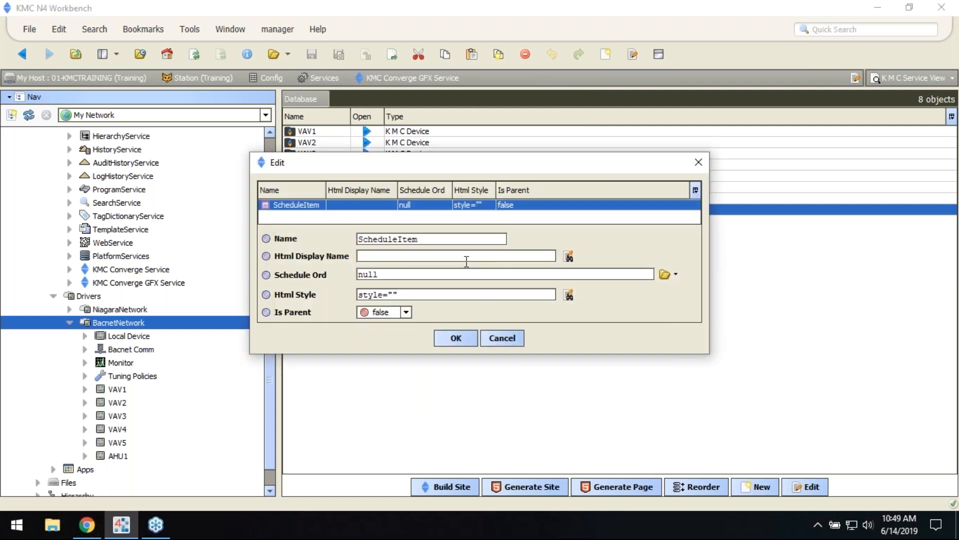
{"action": "left_click", "coordinate": [676, 275]}
{"action": "left_click", "coordinate": [688, 301]}
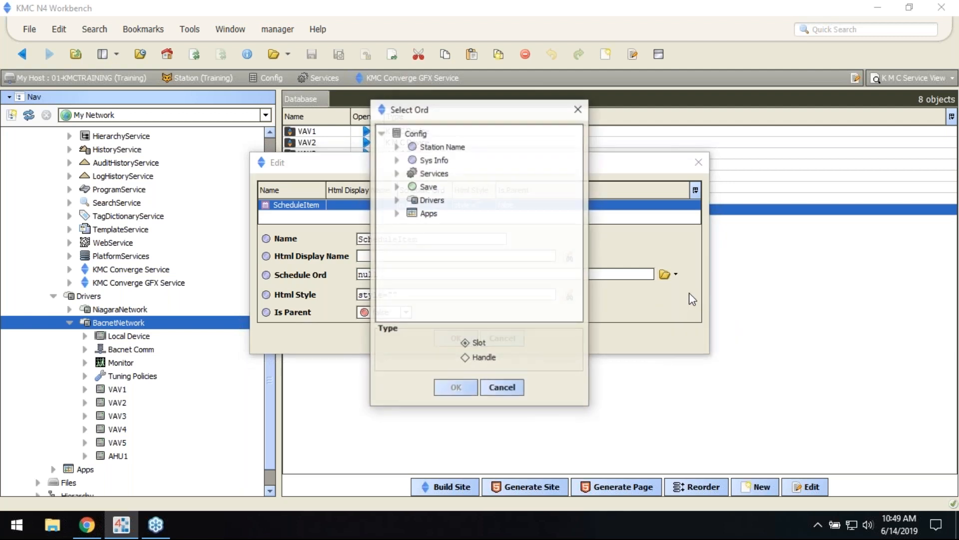
{"action": "left_click", "coordinate": [398, 200]}
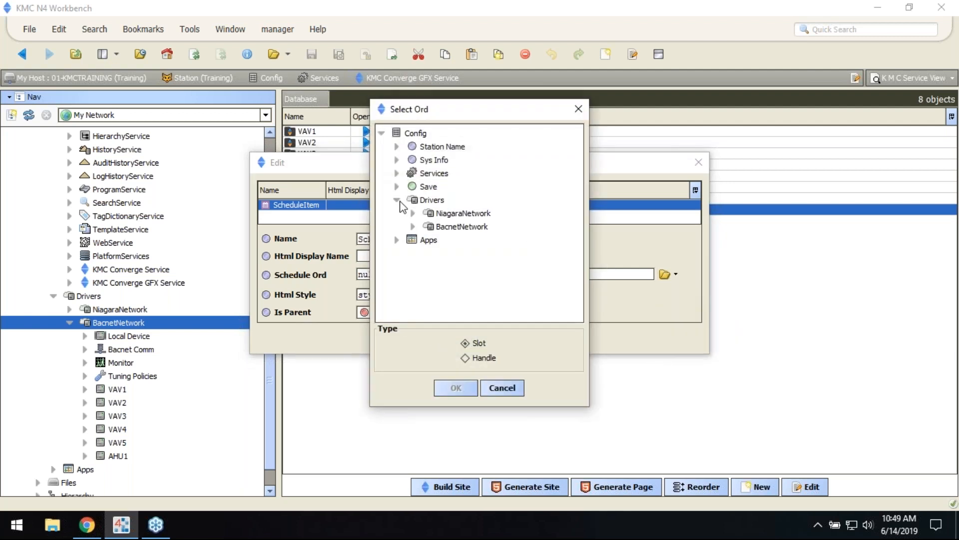
{"action": "left_click", "coordinate": [413, 227]}
{"action": "scroll", "coordinate": [474, 272], "scroll_direction": "down", "scroll_amount": 2}
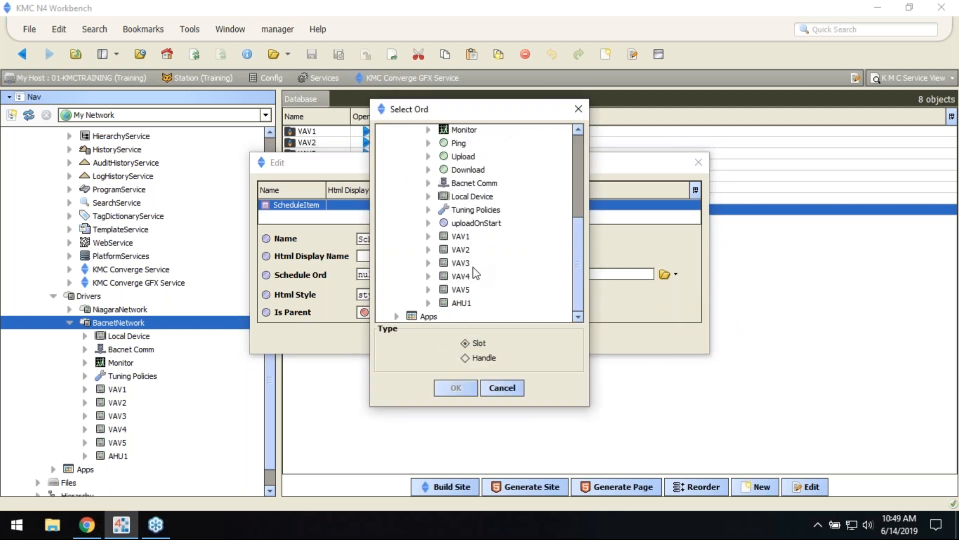
{"action": "left_click", "coordinate": [428, 303]}
{"action": "scroll", "coordinate": [499, 282], "scroll_direction": "down", "scroll_amount": 5}
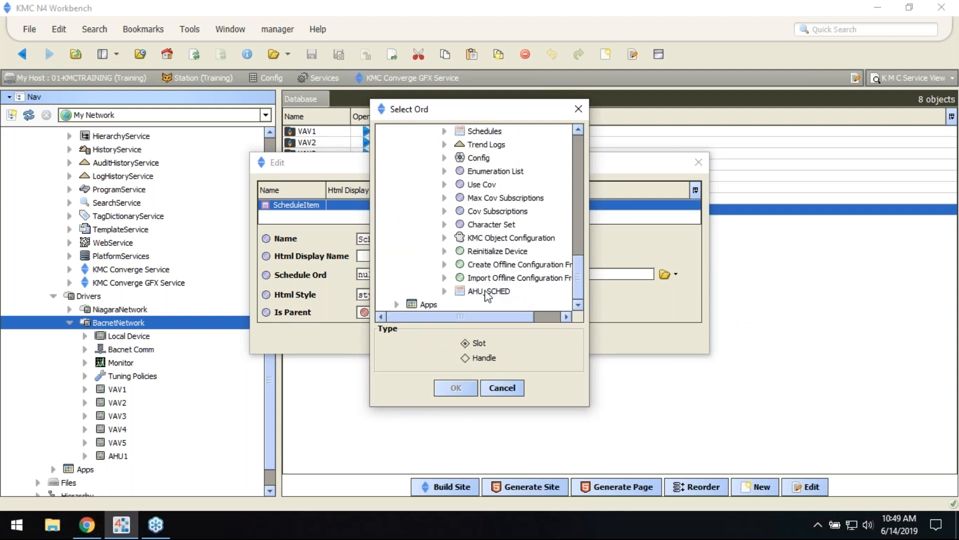
{"action": "left_click", "coordinate": [491, 292]}
{"action": "left_click", "coordinate": [454, 388]}
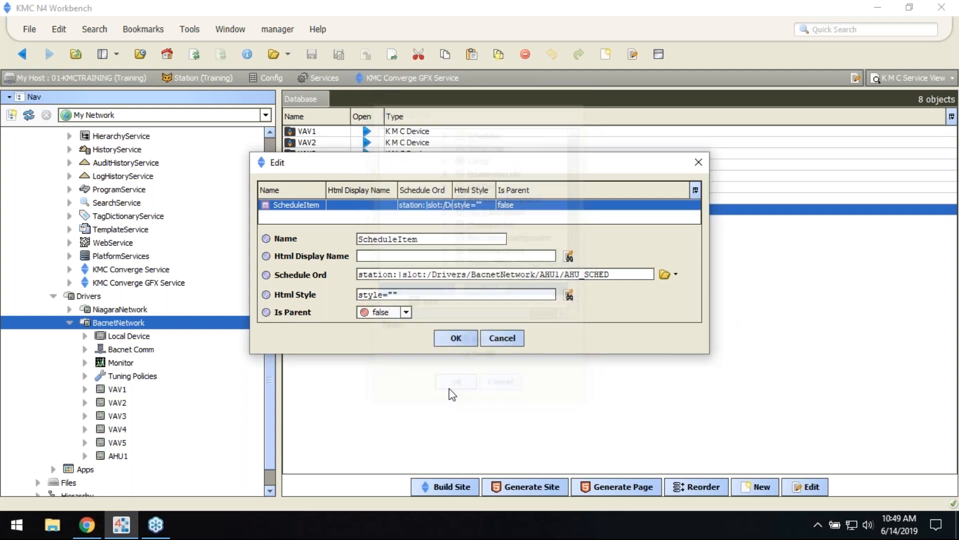
Save the ScheduleItem, regenerate the site HTML, and open kmcguestH5's property sheet.
{"action": "left_click", "coordinate": [456, 340]}
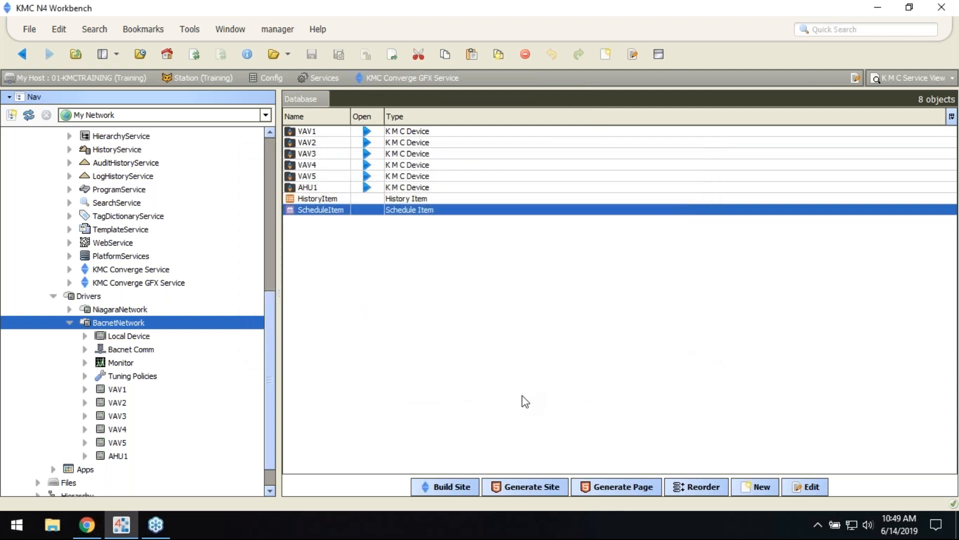
{"action": "left_click", "coordinate": [532, 492]}
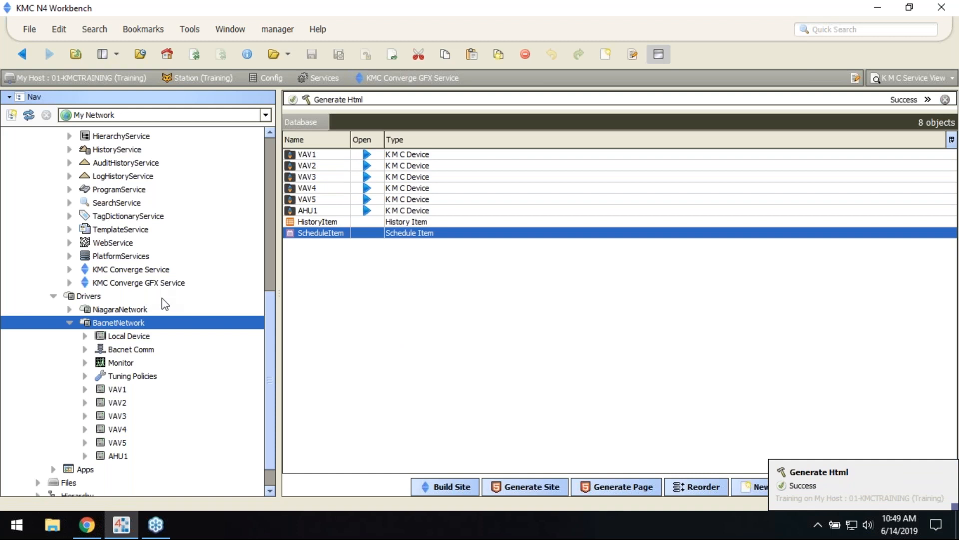
{"action": "scroll", "coordinate": [164, 295], "scroll_direction": "up", "scroll_amount": 3}
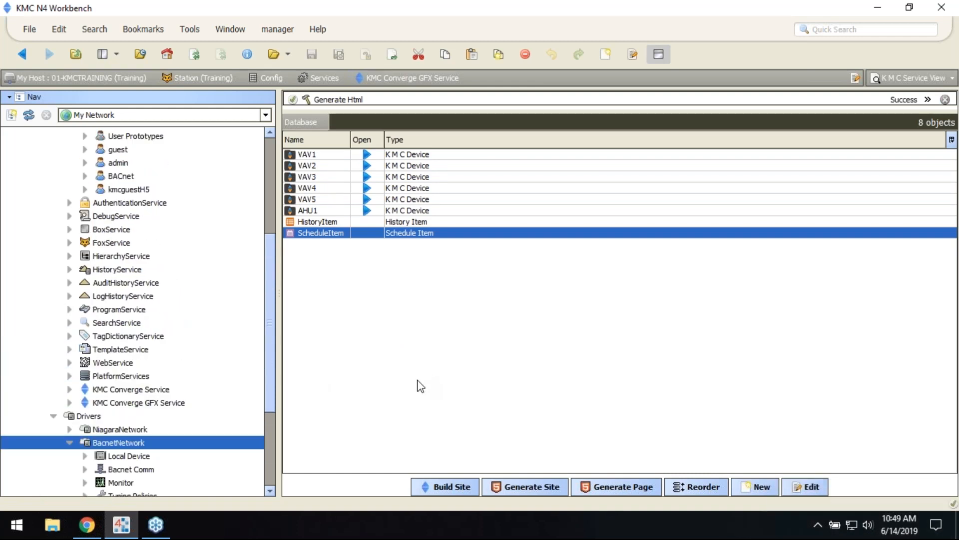
{"action": "left_click", "coordinate": [121, 189]}
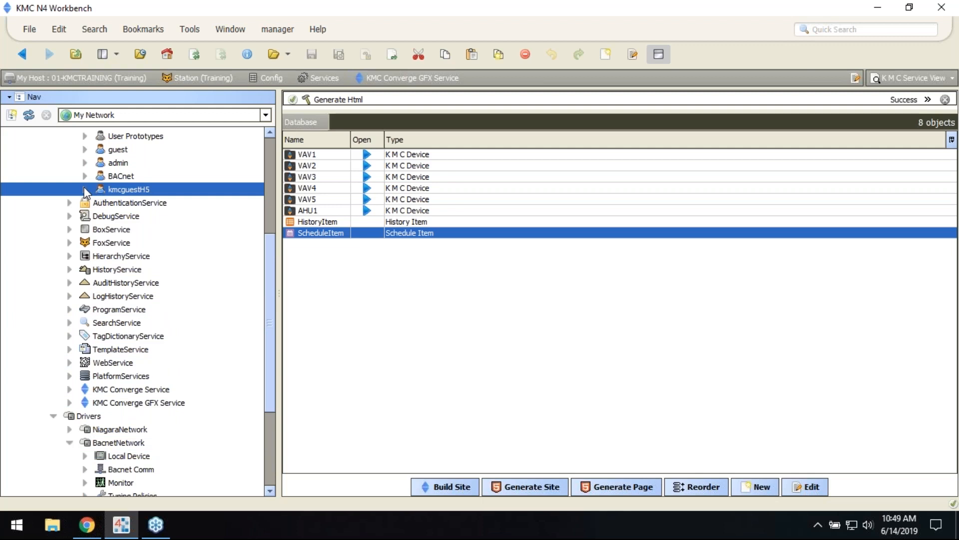
{"action": "double_click", "coordinate": [127, 190]}
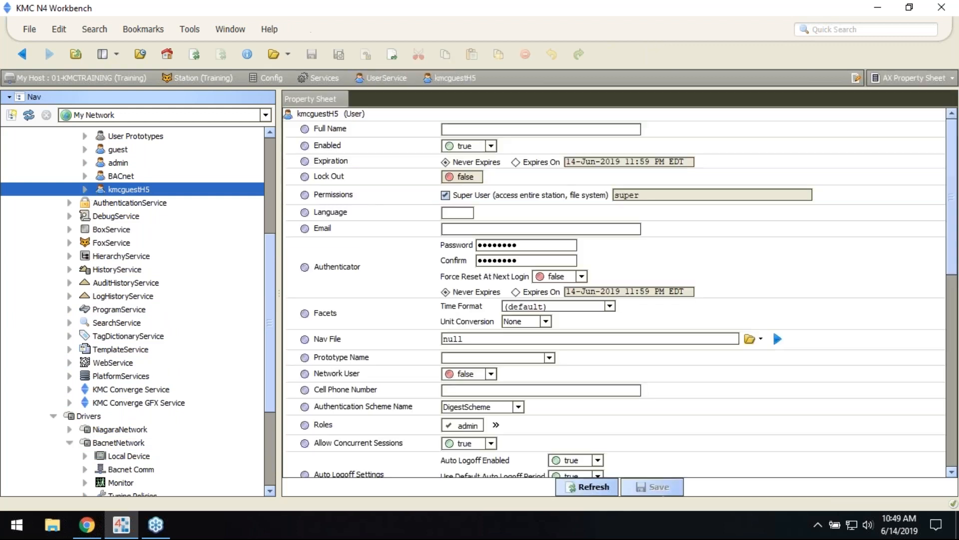
Set kmcguestH5's Nav File to KMC$20Controls/NavFile.nav, save, and reopen the GFX Service database.
{"action": "left_click", "coordinate": [748, 337]}
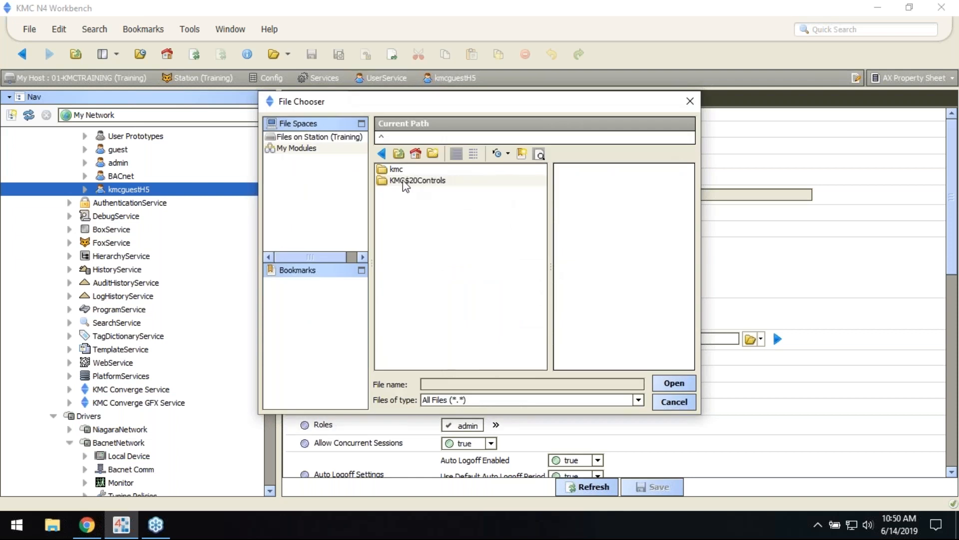
{"action": "double_click", "coordinate": [405, 180]}
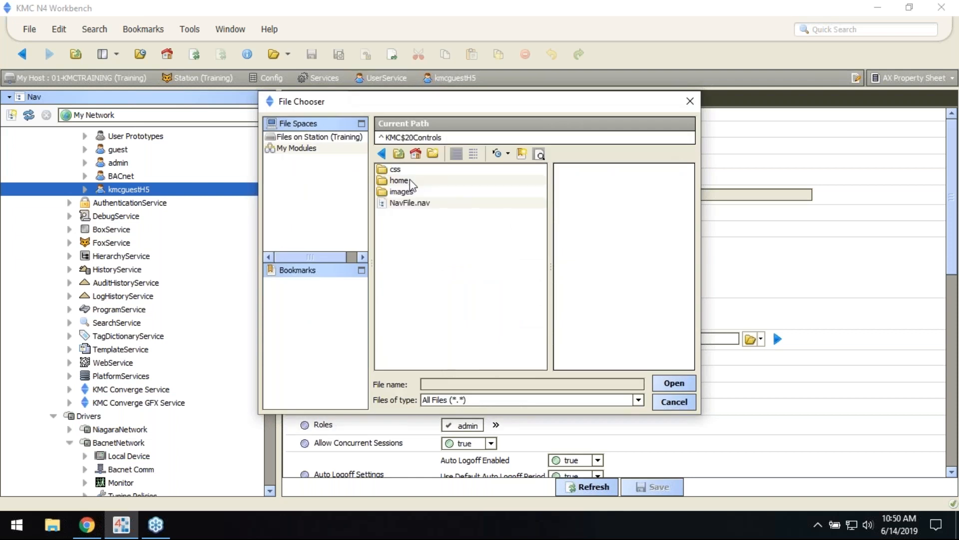
{"action": "left_click", "coordinate": [409, 203]}
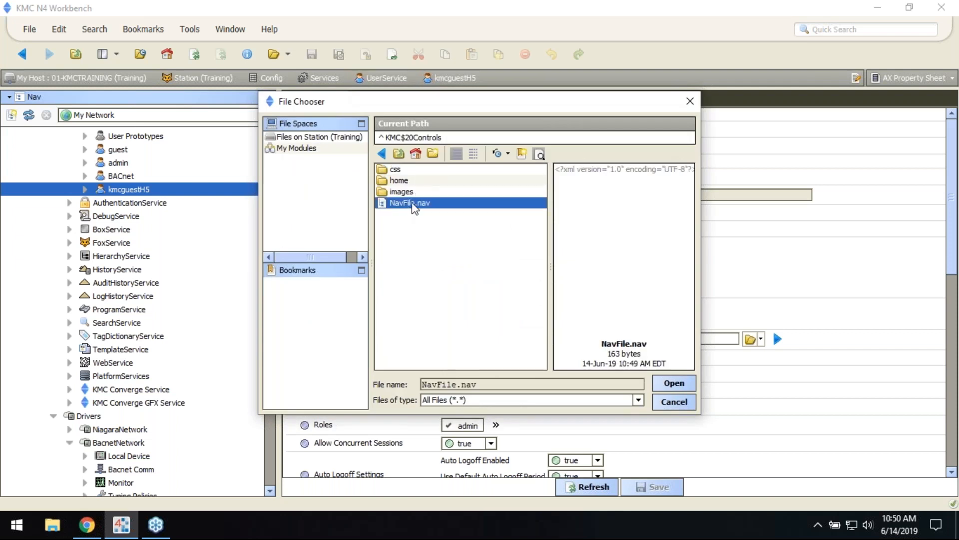
{"action": "left_click", "coordinate": [672, 383]}
{"action": "left_click", "coordinate": [655, 485]}
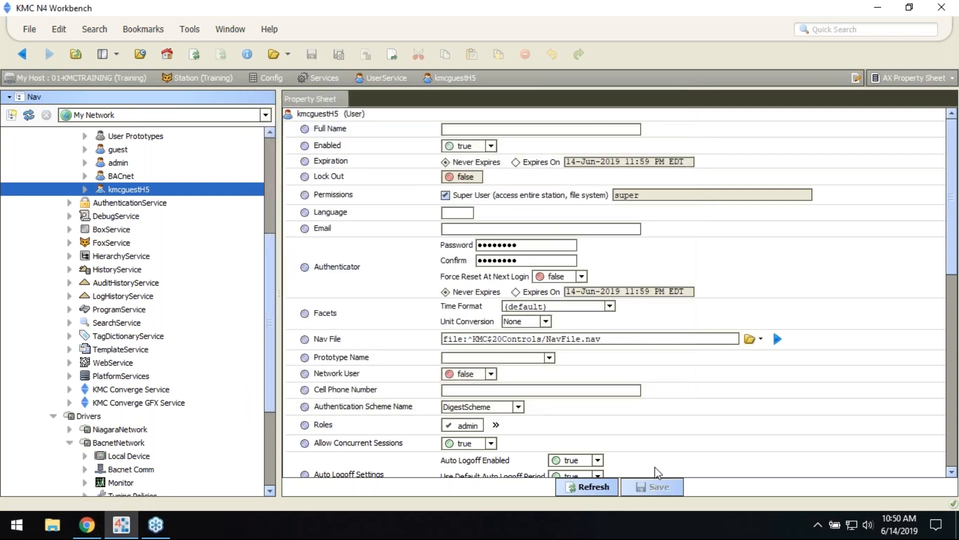
{"action": "scroll", "coordinate": [189, 293], "scroll_direction": "down", "scroll_amount": 4}
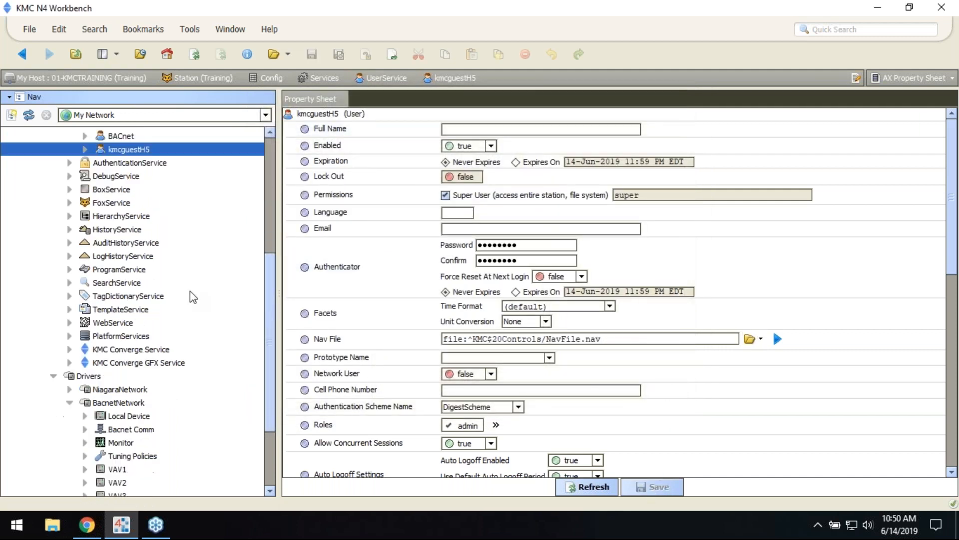
{"action": "double_click", "coordinate": [120, 256]}
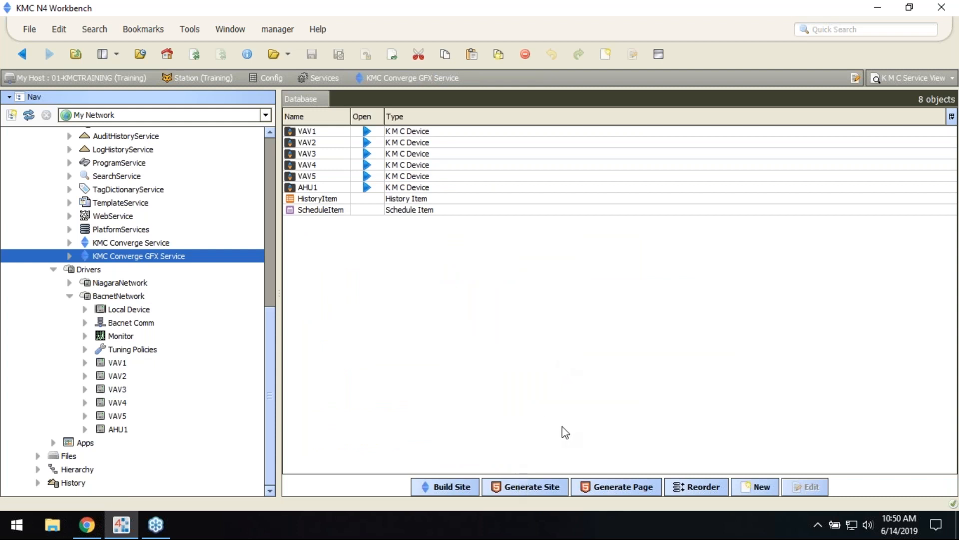
Switch from Workbench to the Chrome New Tab window.
{"action": "mouse_move", "coordinate": [90, 528]}
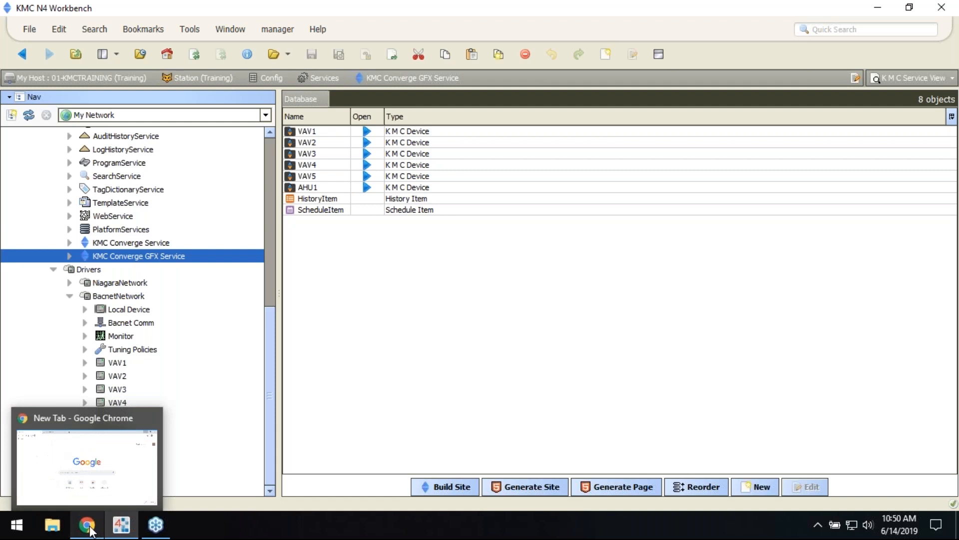
{"action": "left_click", "coordinate": [88, 525]}
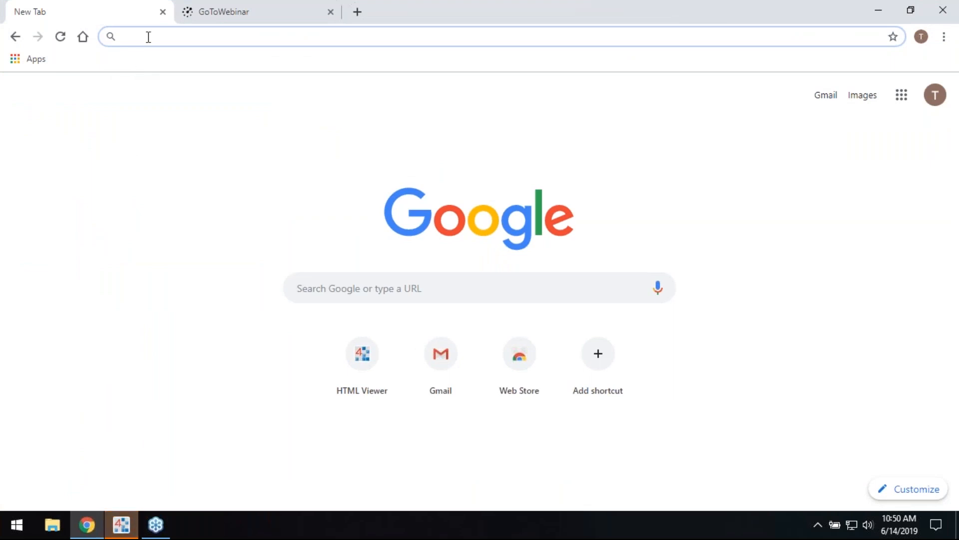
Load localhost:81 and log in as kmcguestH5 with the account password.
{"action": "type", "text": "localhost:81"}
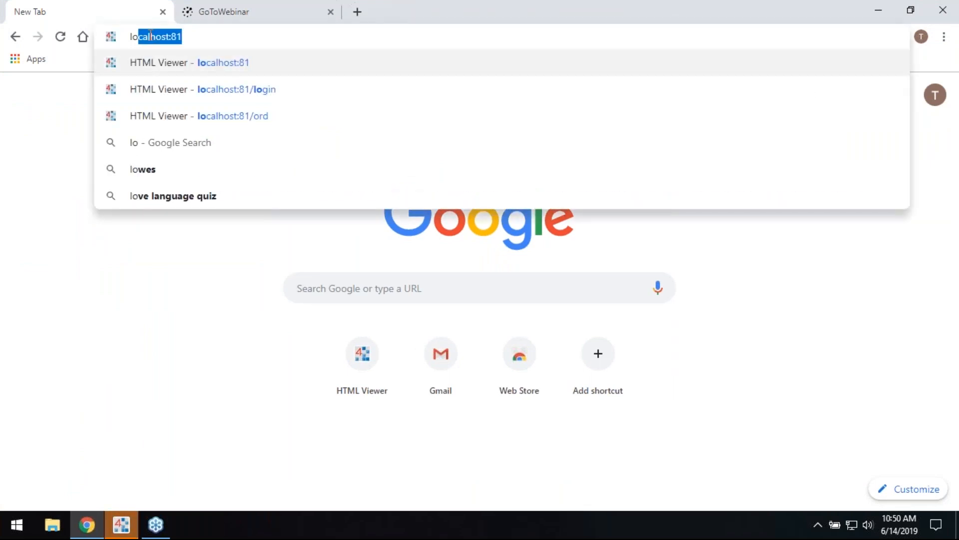
{"action": "key", "text": "Return"}
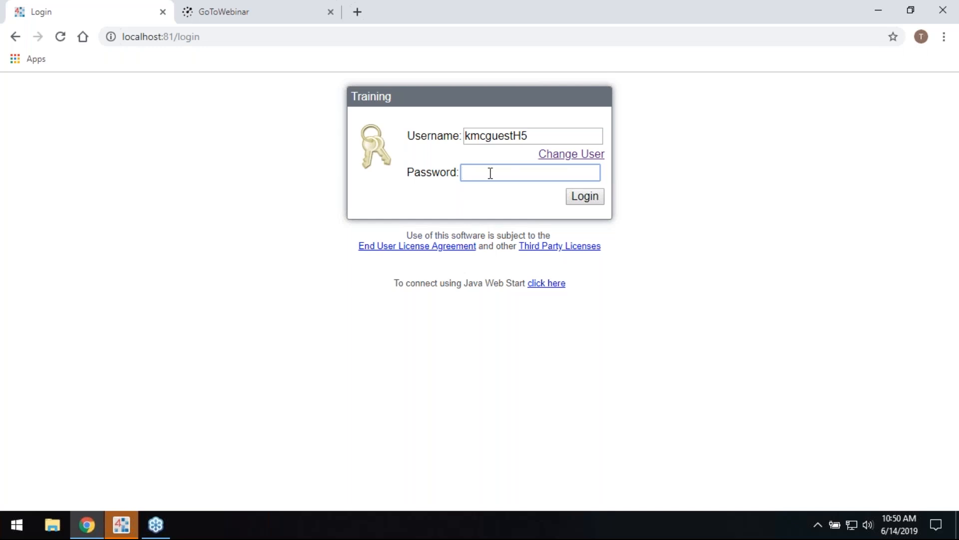
{"action": "type", "text": "p"}
{"action": "left_click", "coordinate": [584, 197]}
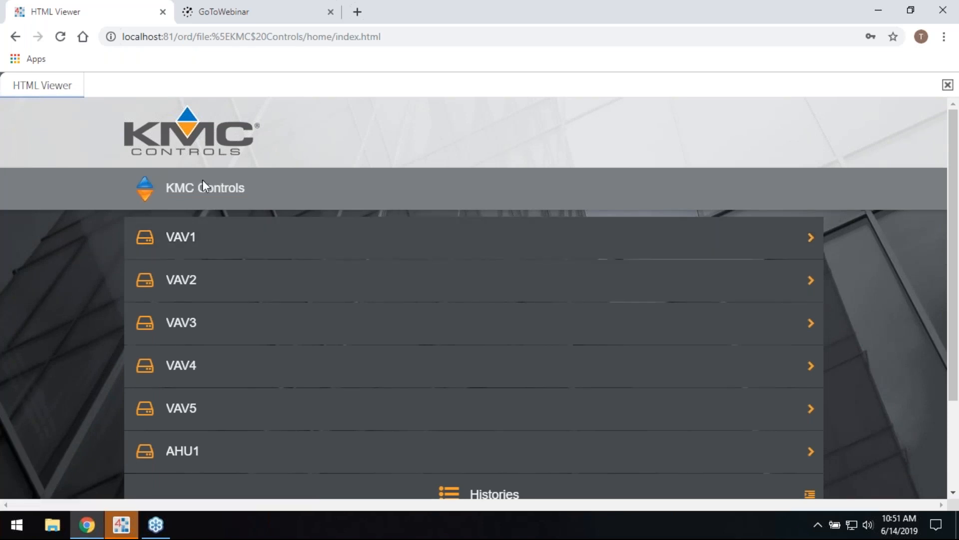
Open VAV1's page, review its points, and inspect the Occupied Mode command options.
{"action": "scroll", "coordinate": [203, 179], "scroll_direction": "down", "scroll_amount": 2}
{"action": "left_click", "coordinate": [179, 175]}
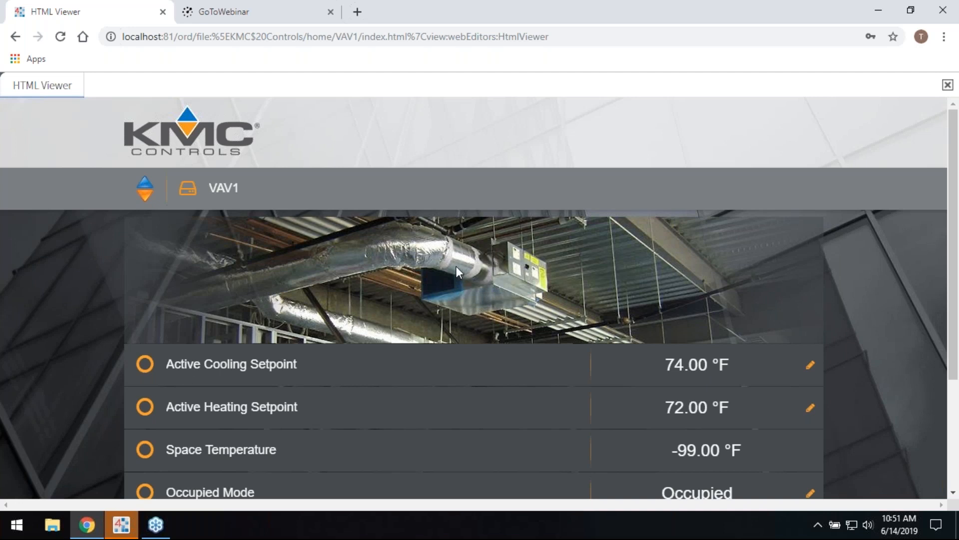
{"action": "scroll", "coordinate": [395, 292], "scroll_direction": "down", "scroll_amount": 3}
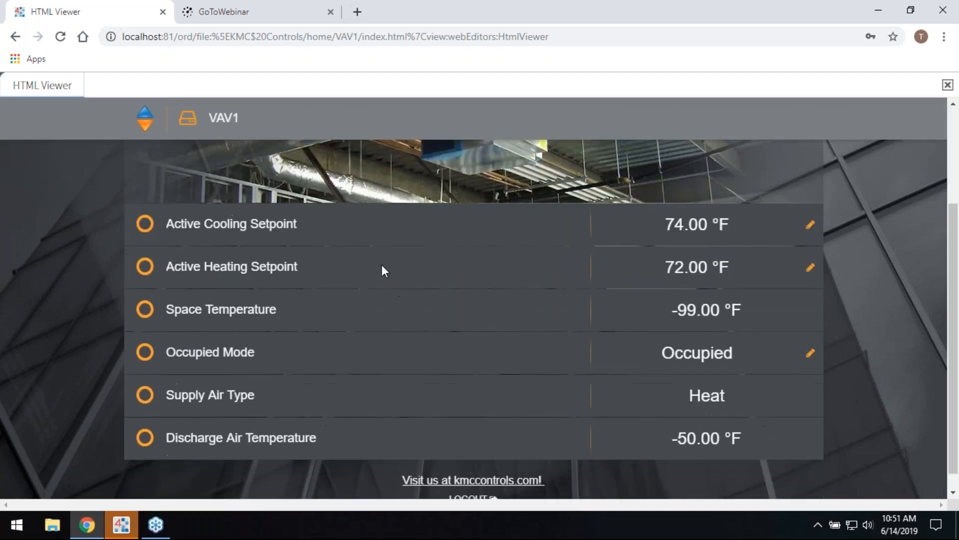
{"action": "scroll", "coordinate": [408, 232], "scroll_direction": "up", "scroll_amount": 3}
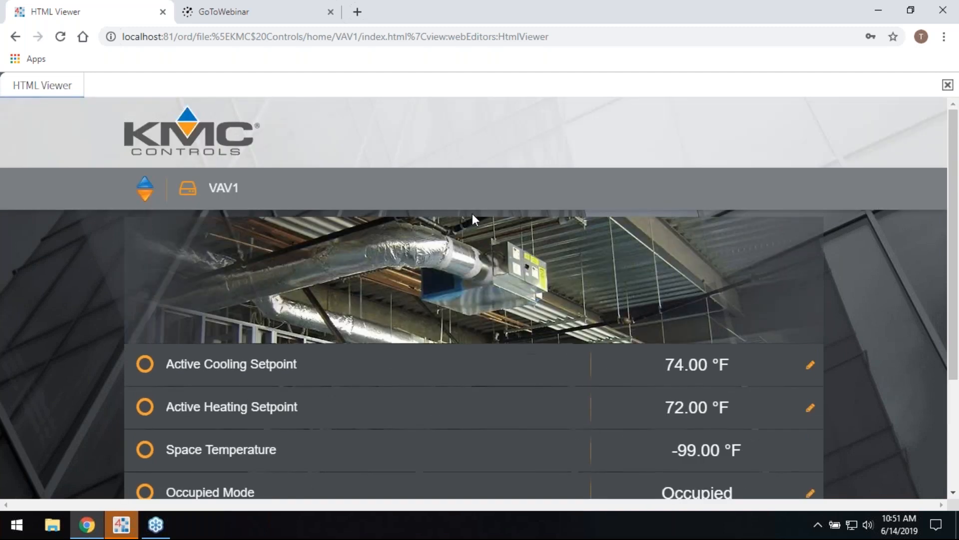
{"action": "scroll", "coordinate": [421, 280], "scroll_direction": "down", "scroll_amount": 2}
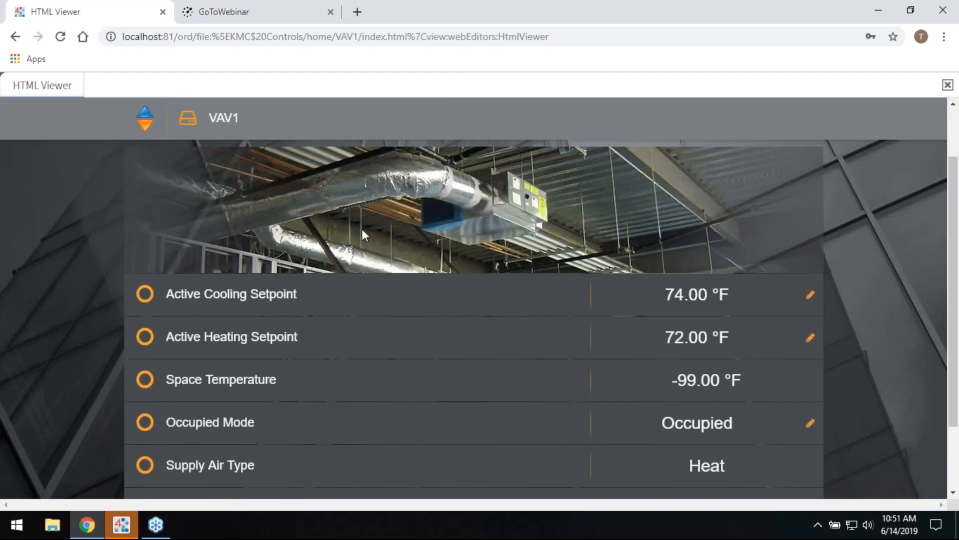
{"action": "scroll", "coordinate": [361, 229], "scroll_direction": "down", "scroll_amount": 2}
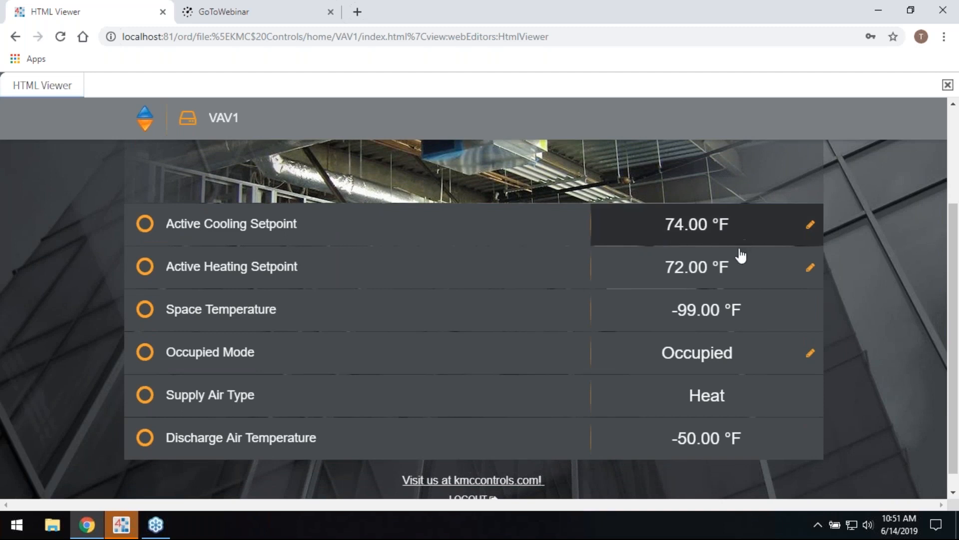
{"action": "left_click", "coordinate": [751, 353]}
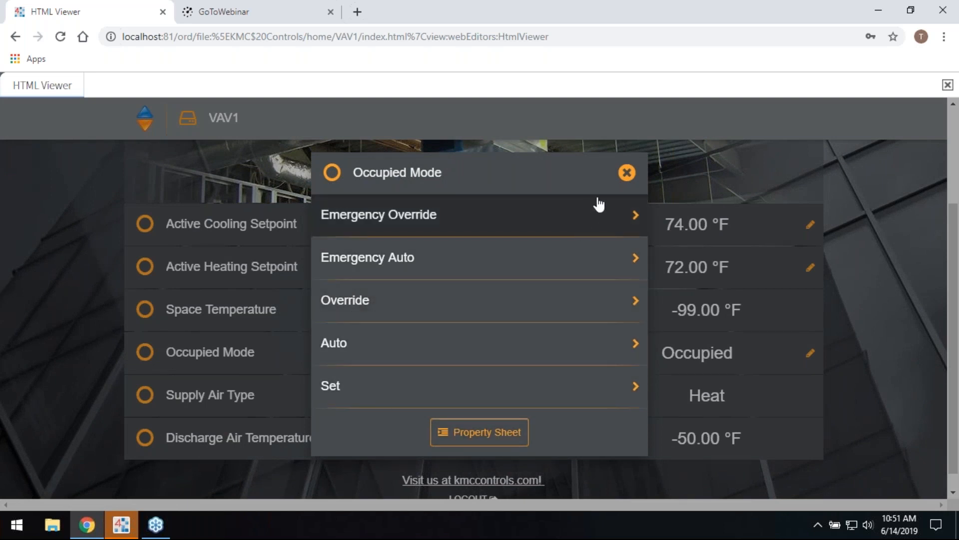
{"action": "left_click", "coordinate": [627, 173]}
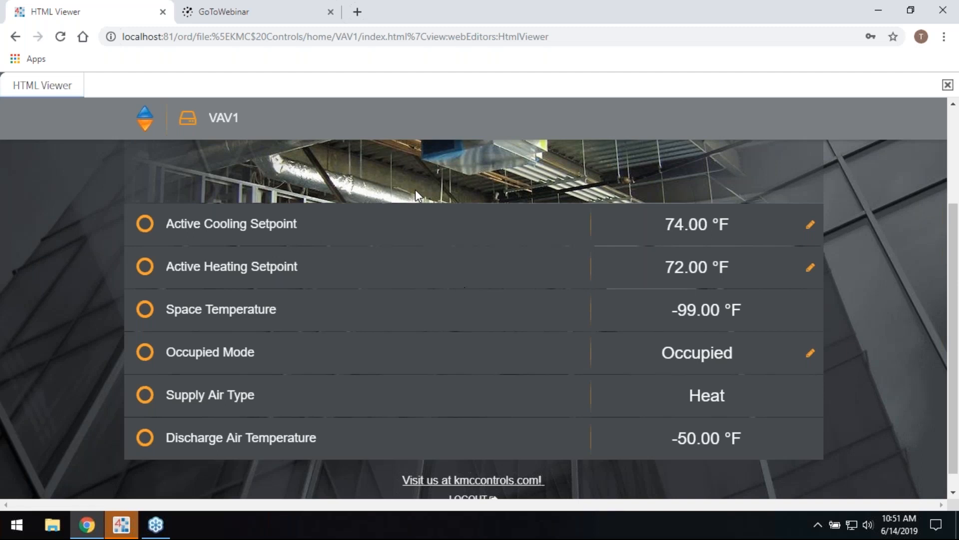
Resize Chrome narrow then wide to preview the mobile layout, then return to the home list.
{"action": "left_click", "coordinate": [910, 11]}
{"action": "left_click_drag", "start_coordinate": [861, 46], "coordinate": [485, 46]}
{"action": "left_click_drag", "start_coordinate": [471, 238], "coordinate": [479, 205]}
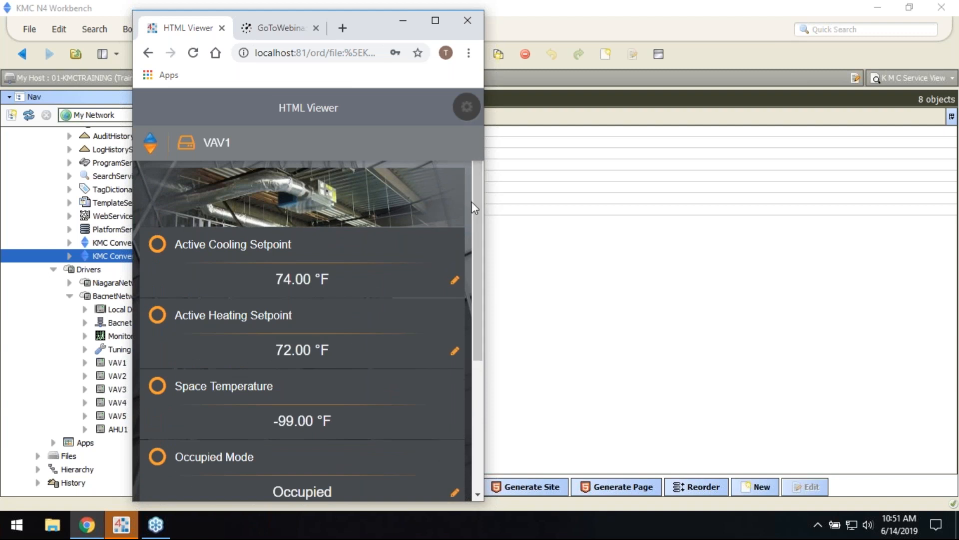
{"action": "left_click_drag", "start_coordinate": [485, 198], "coordinate": [916, 217]}
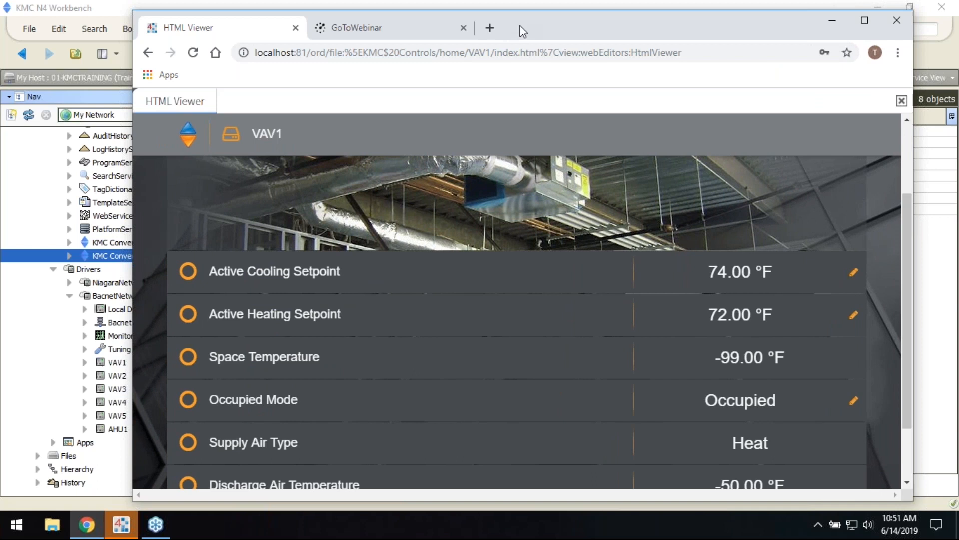
{"action": "left_click_drag", "start_coordinate": [522, 25], "coordinate": [494, 18]}
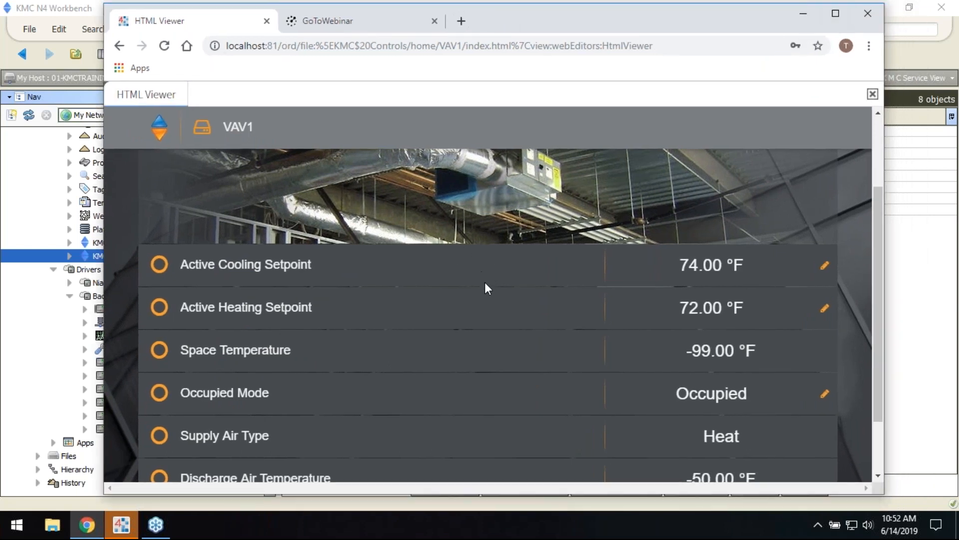
{"action": "scroll", "coordinate": [470, 262], "scroll_direction": "up", "scroll_amount": 3}
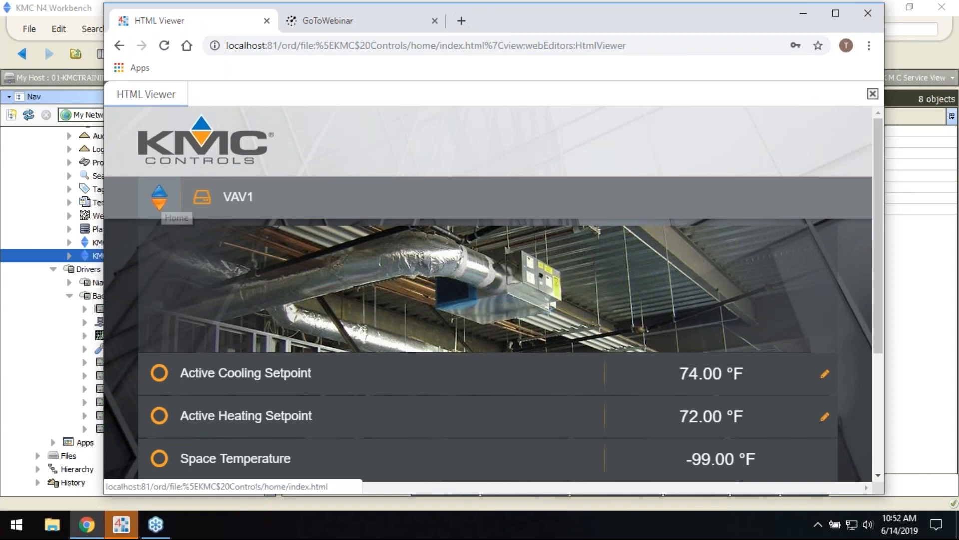
{"action": "left_click", "coordinate": [161, 200]}
{"action": "scroll", "coordinate": [402, 310], "scroll_direction": "down", "scroll_amount": 3}
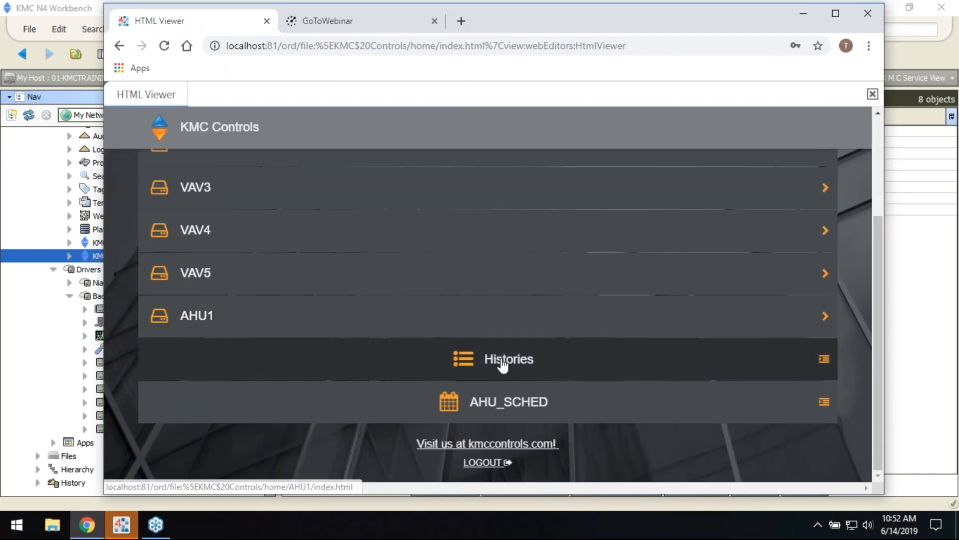
View the Histories DAT_Trend chart, then open the navigation menu down to AHU_SCHED.
{"action": "left_click", "coordinate": [480, 359]}
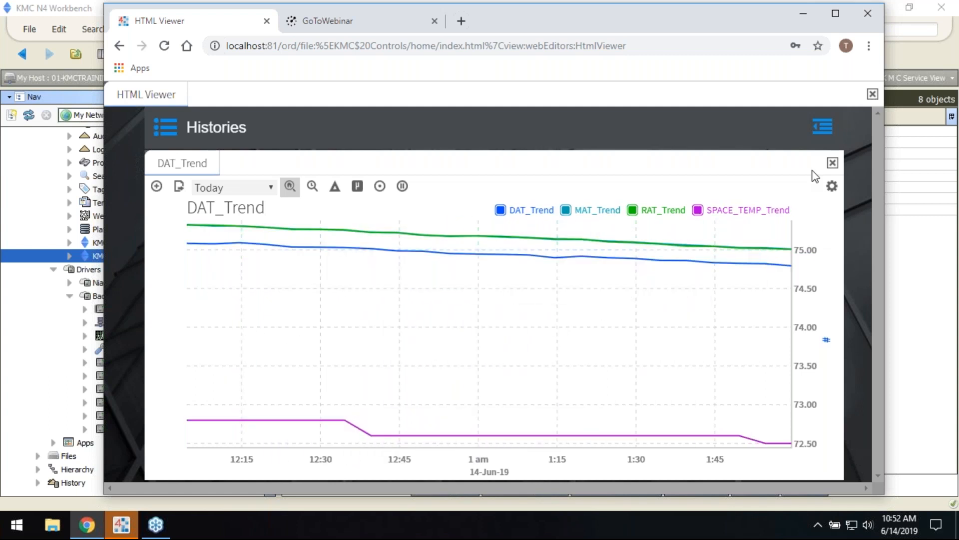
{"action": "left_click", "coordinate": [824, 133]}
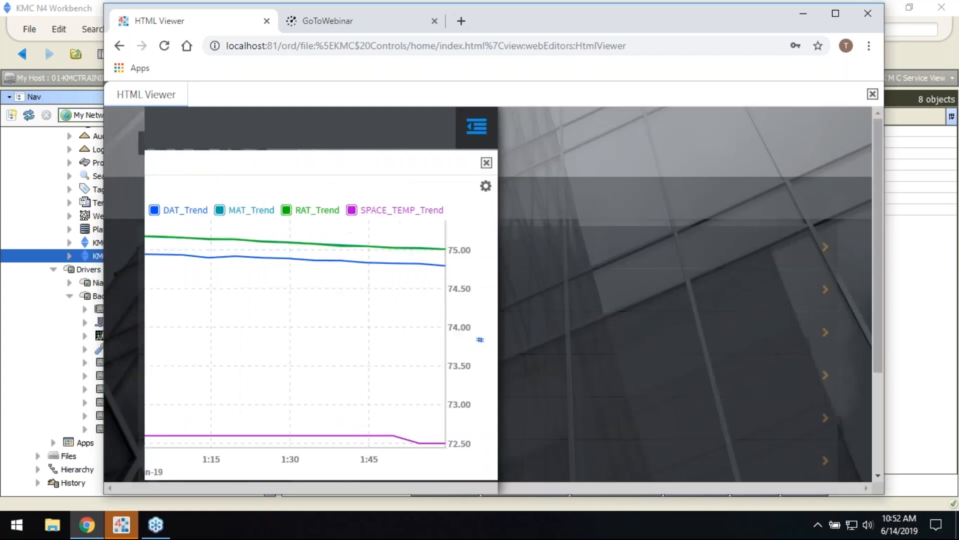
{"action": "scroll", "coordinate": [377, 325], "scroll_direction": "down", "scroll_amount": 3}
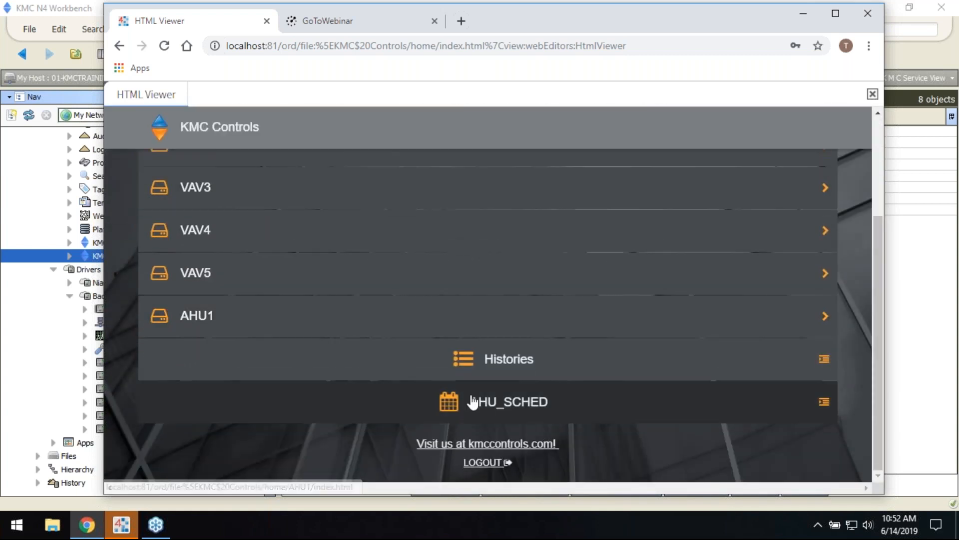
Drag Monday's AHU_SCHED OCC block away and back to 7:00 AM–4:00 PM, then leave unsaved.
{"action": "left_click", "coordinate": [490, 401]}
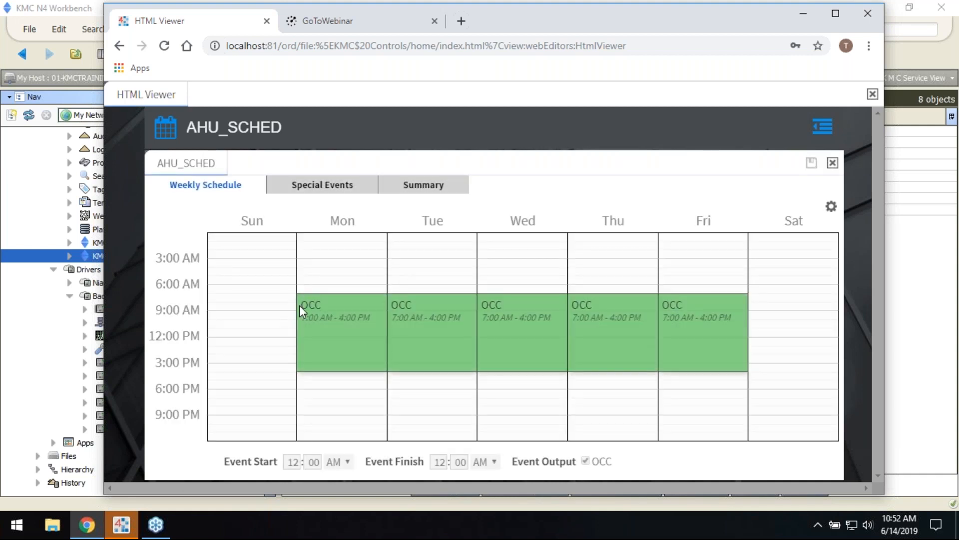
{"action": "left_click", "coordinate": [346, 337]}
{"action": "left_click_drag", "start_coordinate": [346, 338], "coordinate": [341, 358]}
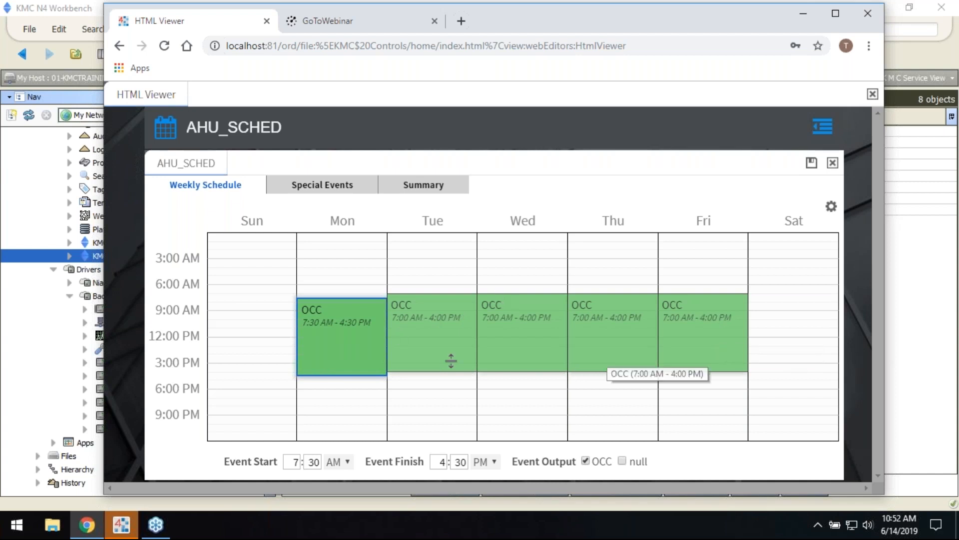
{"action": "left_click_drag", "start_coordinate": [332, 351], "coordinate": [336, 346]}
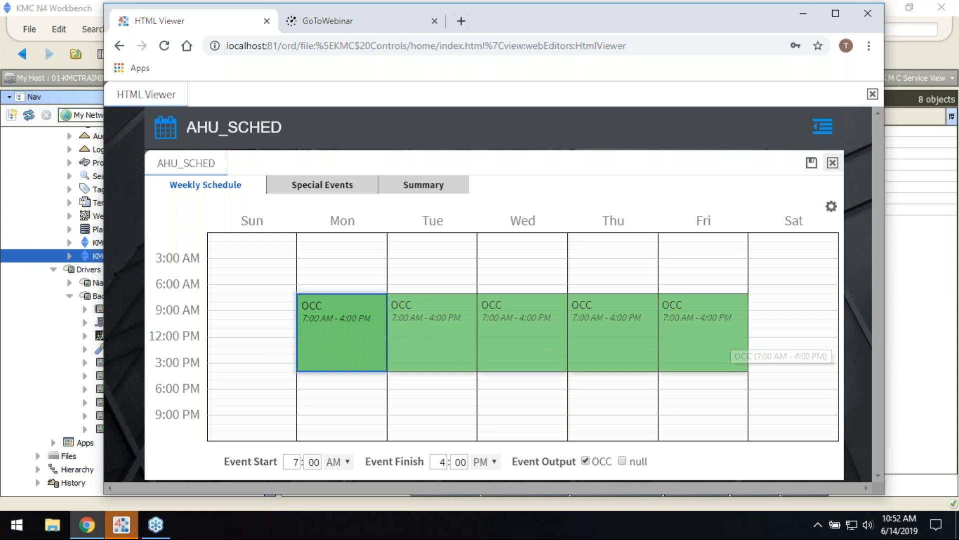
{"action": "left_click", "coordinate": [823, 126]}
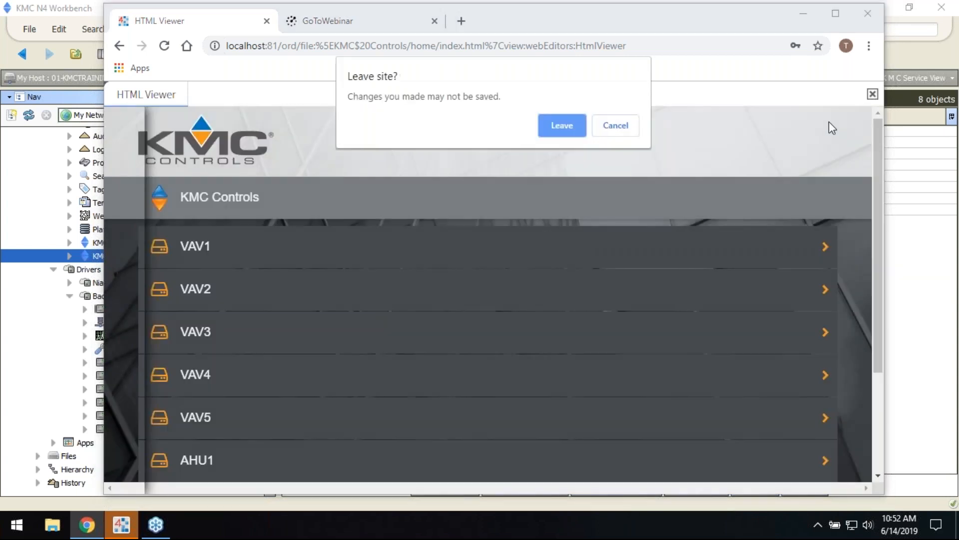
{"action": "left_click", "coordinate": [568, 128]}
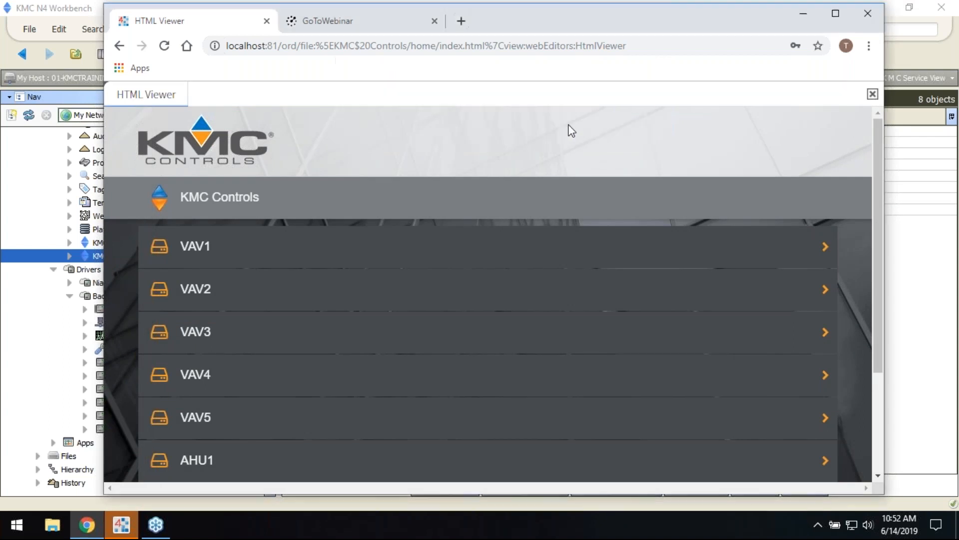
Open VAV2's page and review setpoints 74.00/72.00 °F and space temperature -99.00 °F.
{"action": "scroll", "coordinate": [349, 255], "scroll_direction": "down", "scroll_amount": 3}
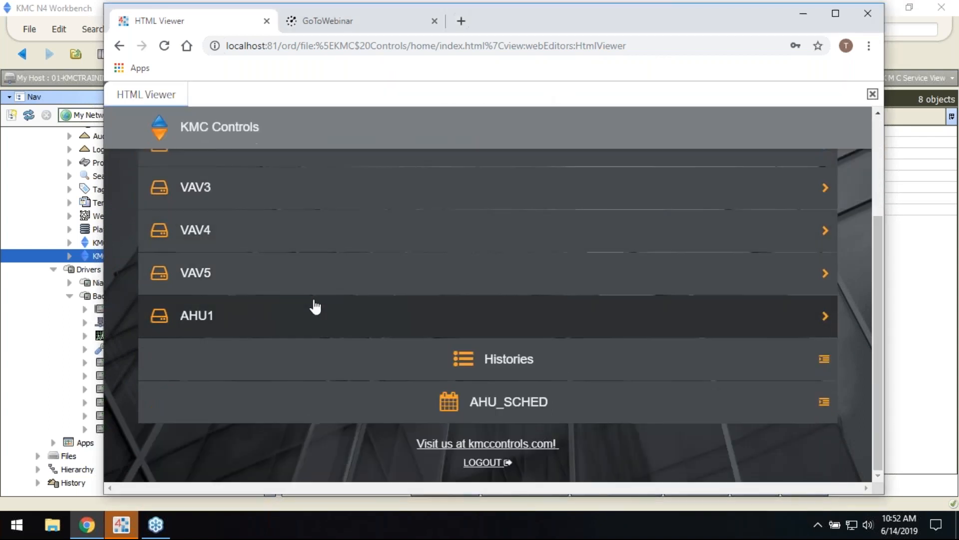
{"action": "scroll", "coordinate": [303, 298], "scroll_direction": "up", "scroll_amount": 3}
{"action": "scroll", "coordinate": [302, 299], "scroll_direction": "down", "scroll_amount": 3}
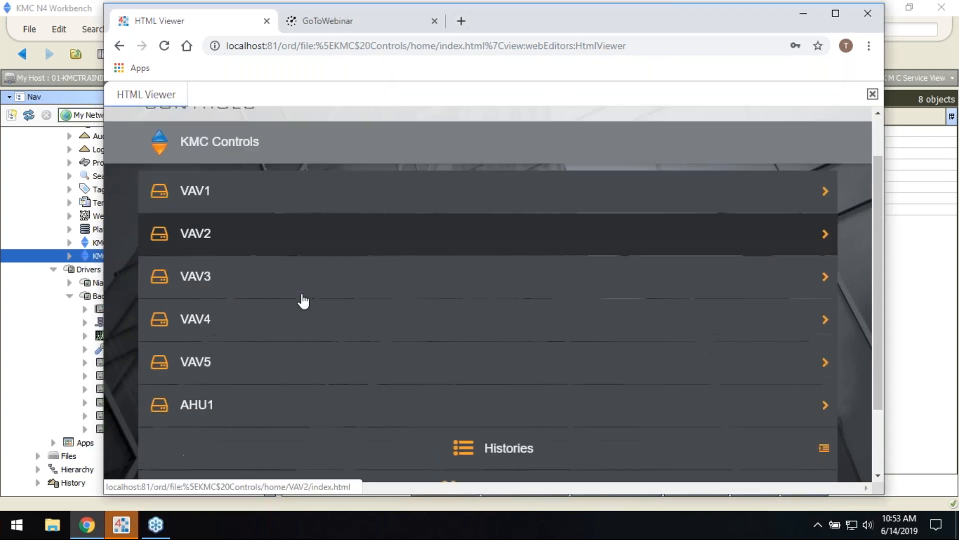
{"action": "scroll", "coordinate": [304, 300], "scroll_direction": "up", "scroll_amount": 3}
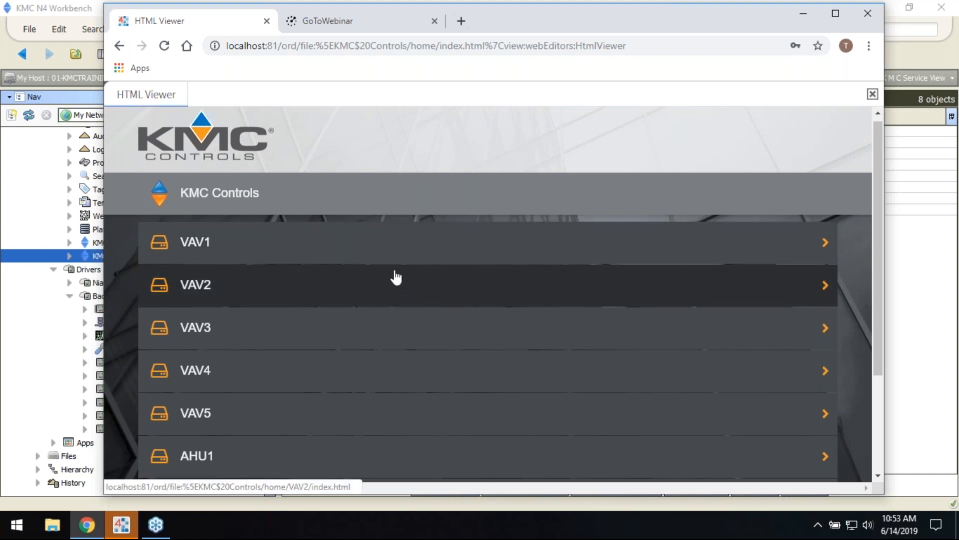
{"action": "left_click", "coordinate": [385, 289]}
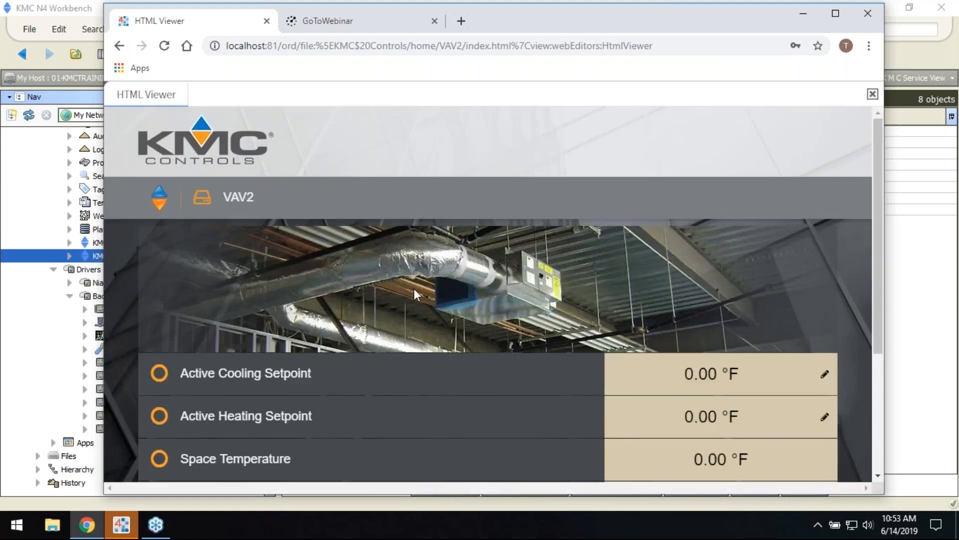
{"action": "scroll", "coordinate": [415, 289], "scroll_direction": "down", "scroll_amount": 2}
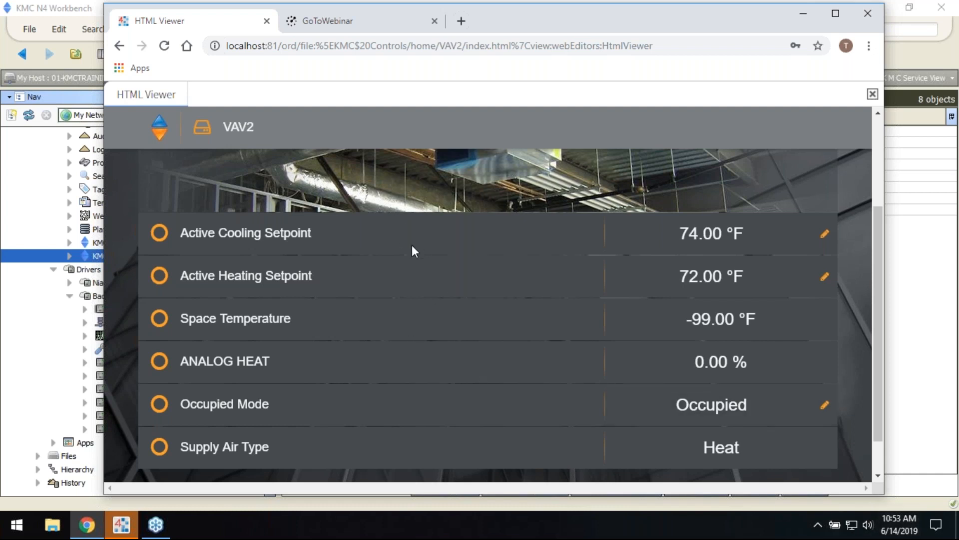
{"action": "scroll", "coordinate": [439, 241], "scroll_direction": "down", "scroll_amount": 1}
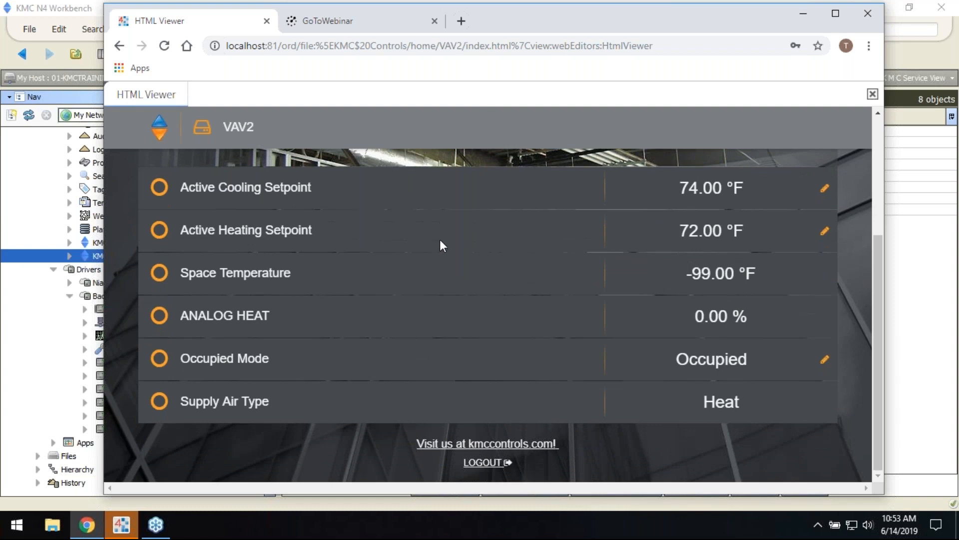
{"action": "scroll", "coordinate": [439, 241], "scroll_direction": "up", "scroll_amount": 2}
{"action": "scroll", "coordinate": [440, 241], "scroll_direction": "up", "scroll_amount": 2}
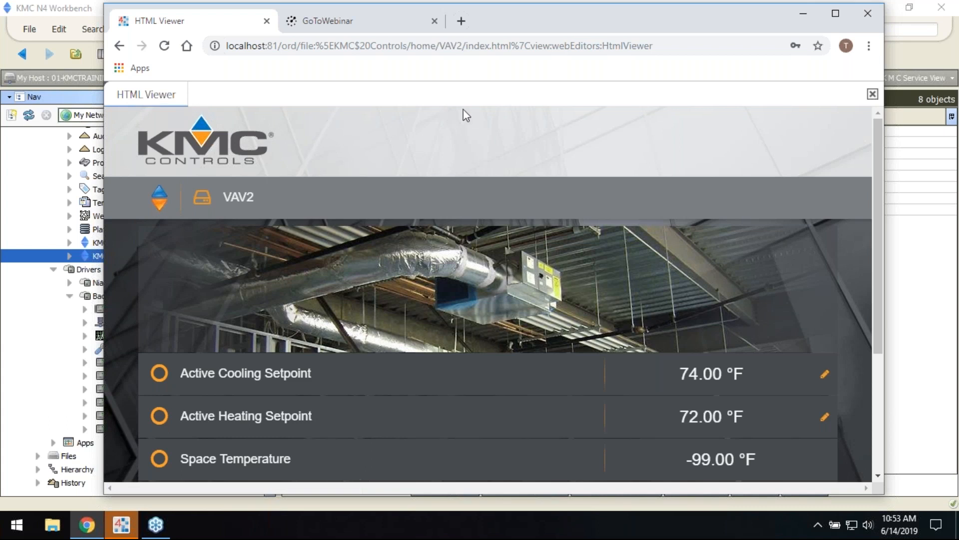
{"action": "scroll", "coordinate": [586, 278], "scroll_direction": "down", "scroll_amount": 4}
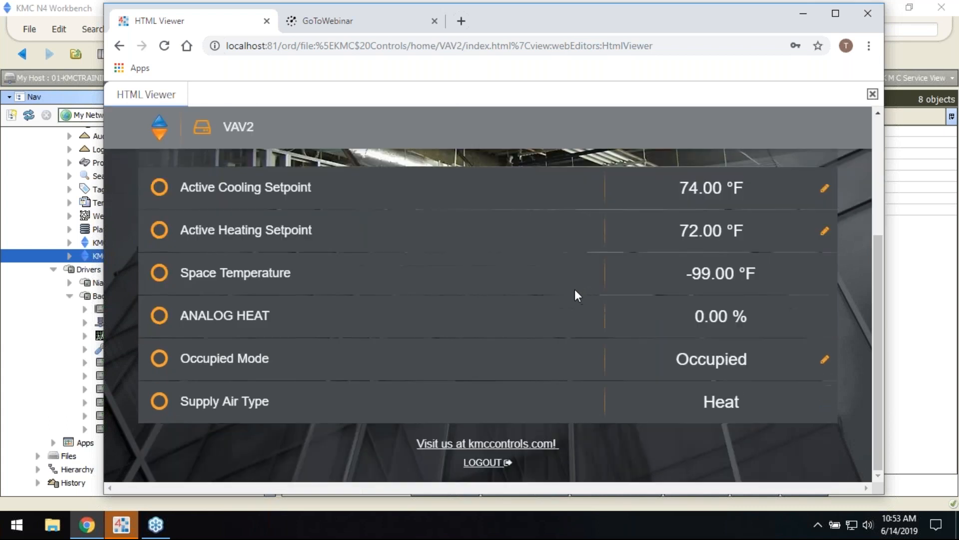
{"action": "scroll", "coordinate": [492, 323], "scroll_direction": "up", "scroll_amount": 4}
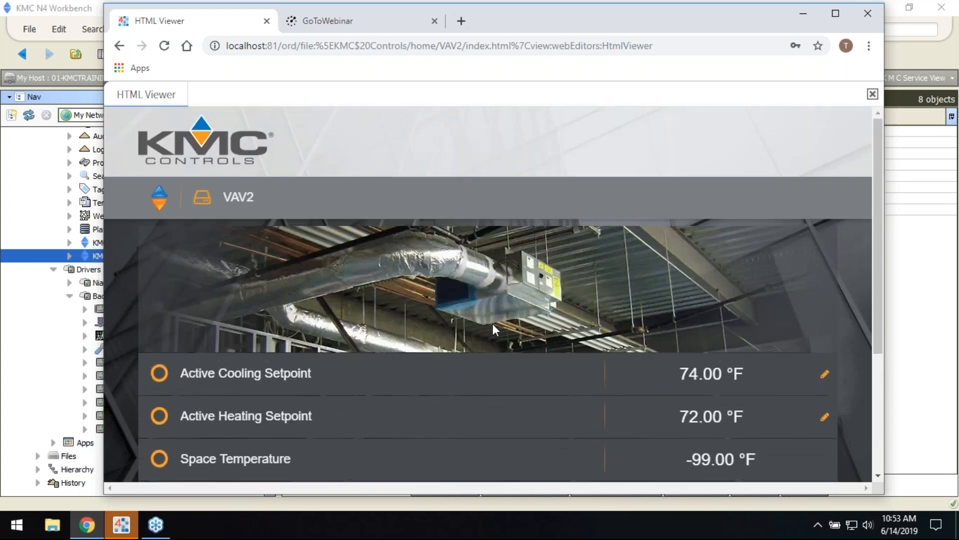
{"action": "scroll", "coordinate": [513, 307], "scroll_direction": "down", "scroll_amount": 4}
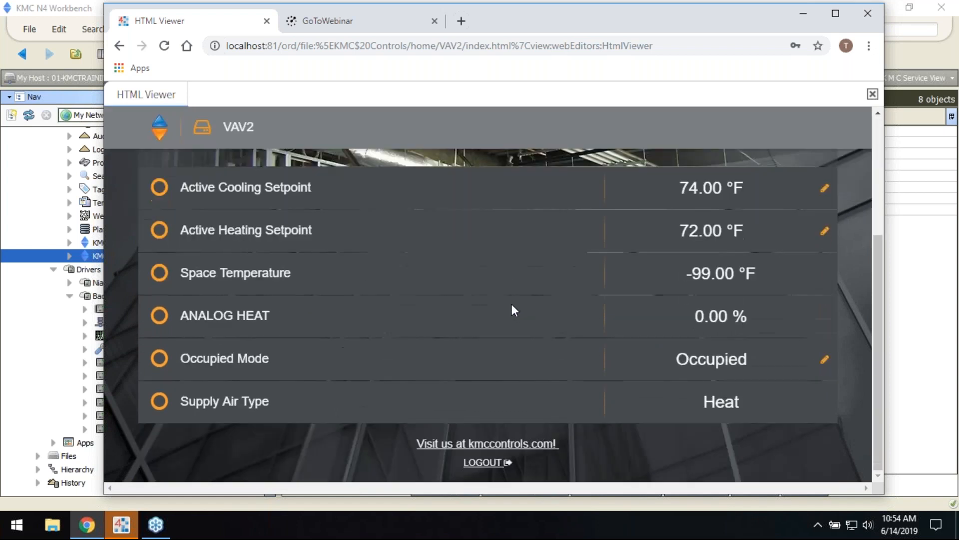
{"action": "scroll", "coordinate": [530, 295], "scroll_direction": "up", "scroll_amount": 3}
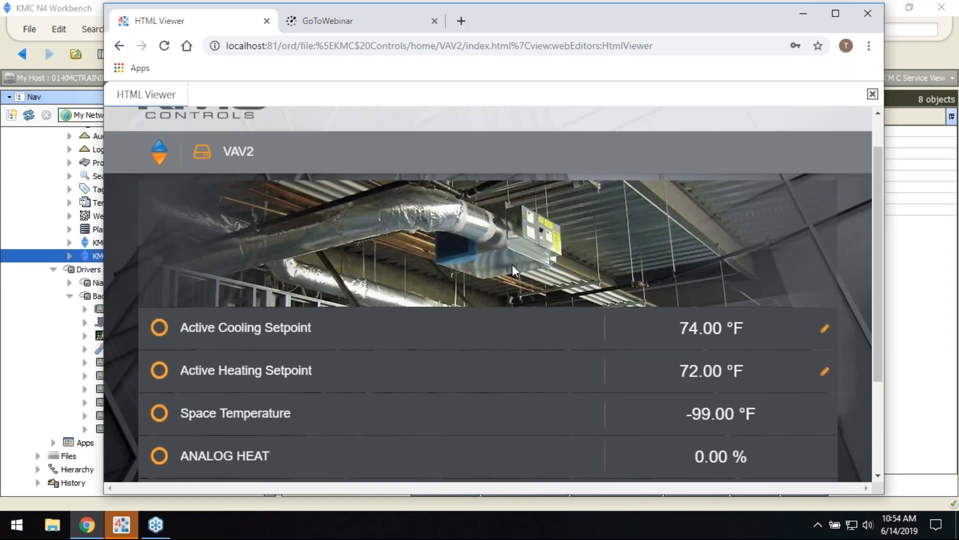
{"action": "scroll", "coordinate": [512, 265], "scroll_direction": "up", "scroll_amount": 1}
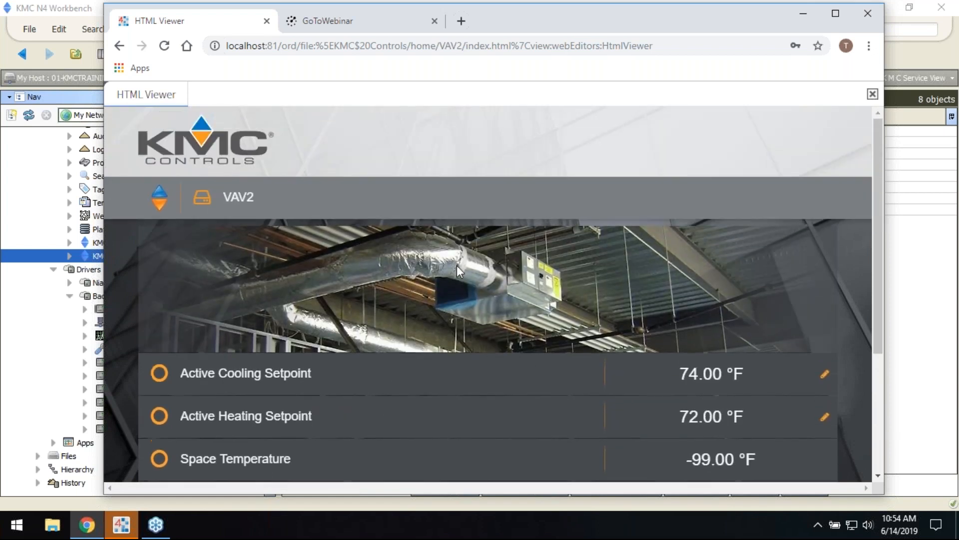
Go from VAV2 back to the KMC Controls home list and move focus off Chrome.
{"action": "left_click", "coordinate": [159, 198]}
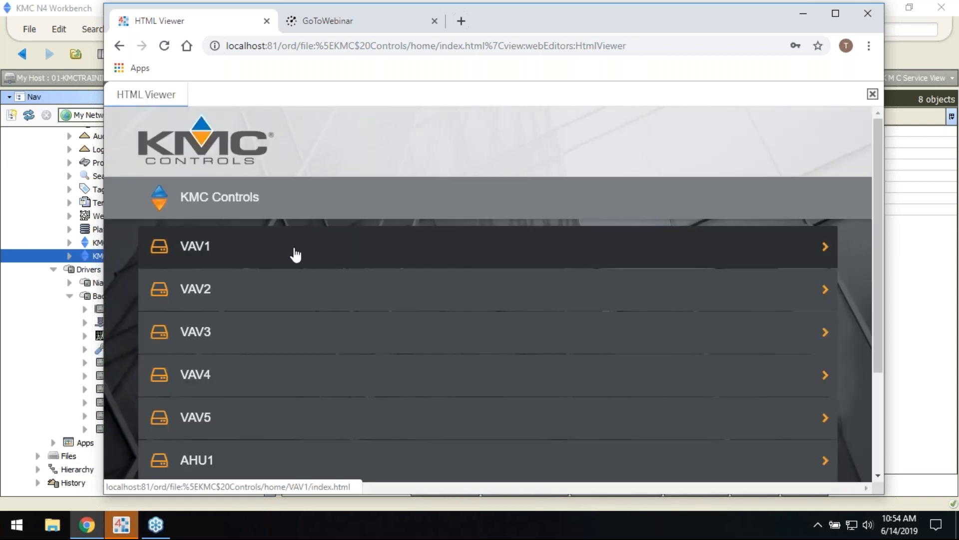
{"action": "scroll", "coordinate": [572, 349], "scroll_direction": "down", "scroll_amount": 3}
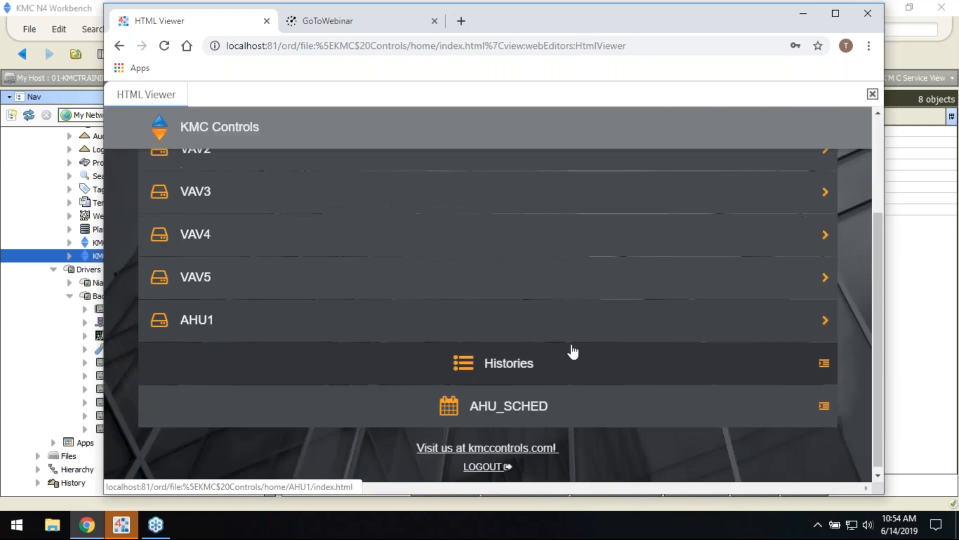
{"action": "scroll", "coordinate": [692, 290], "scroll_direction": "up", "scroll_amount": 3}
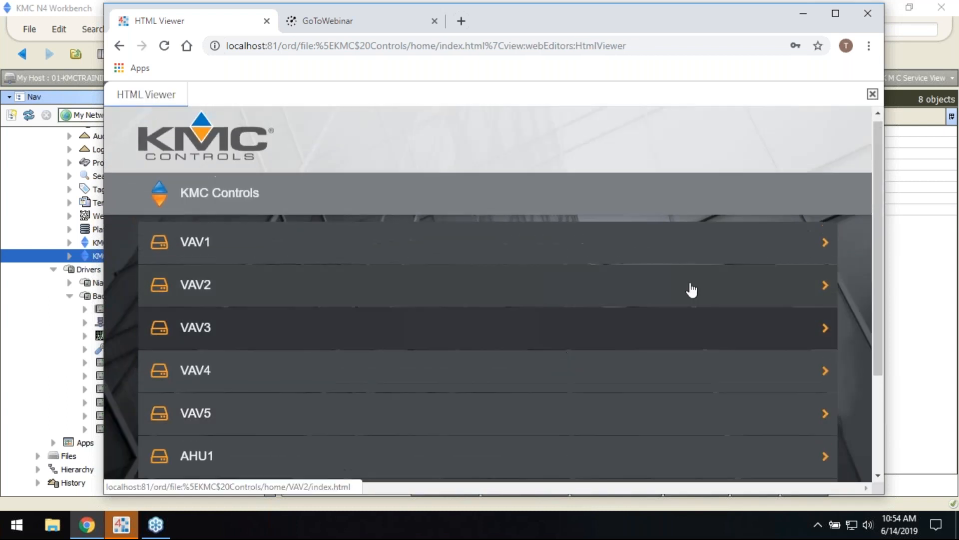
{"action": "left_click", "coordinate": [943, 228]}
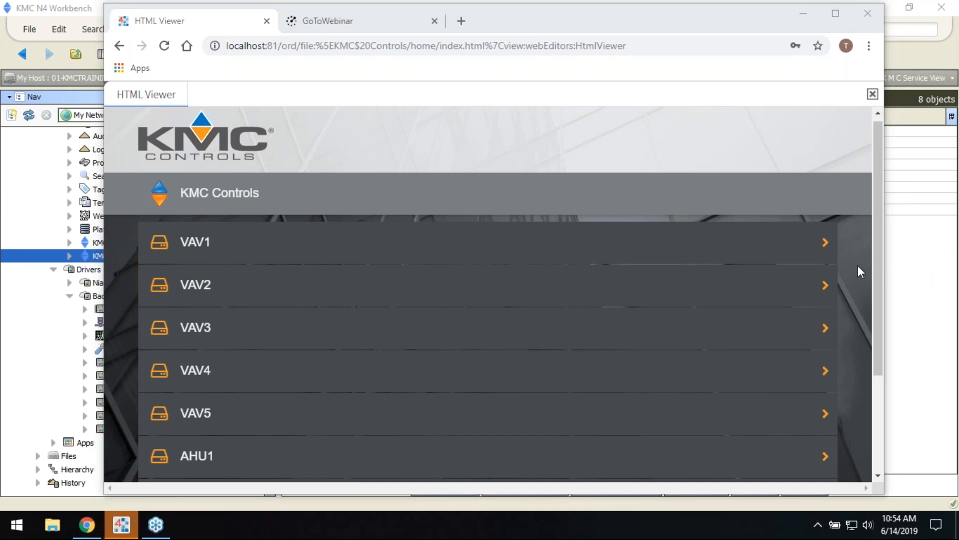